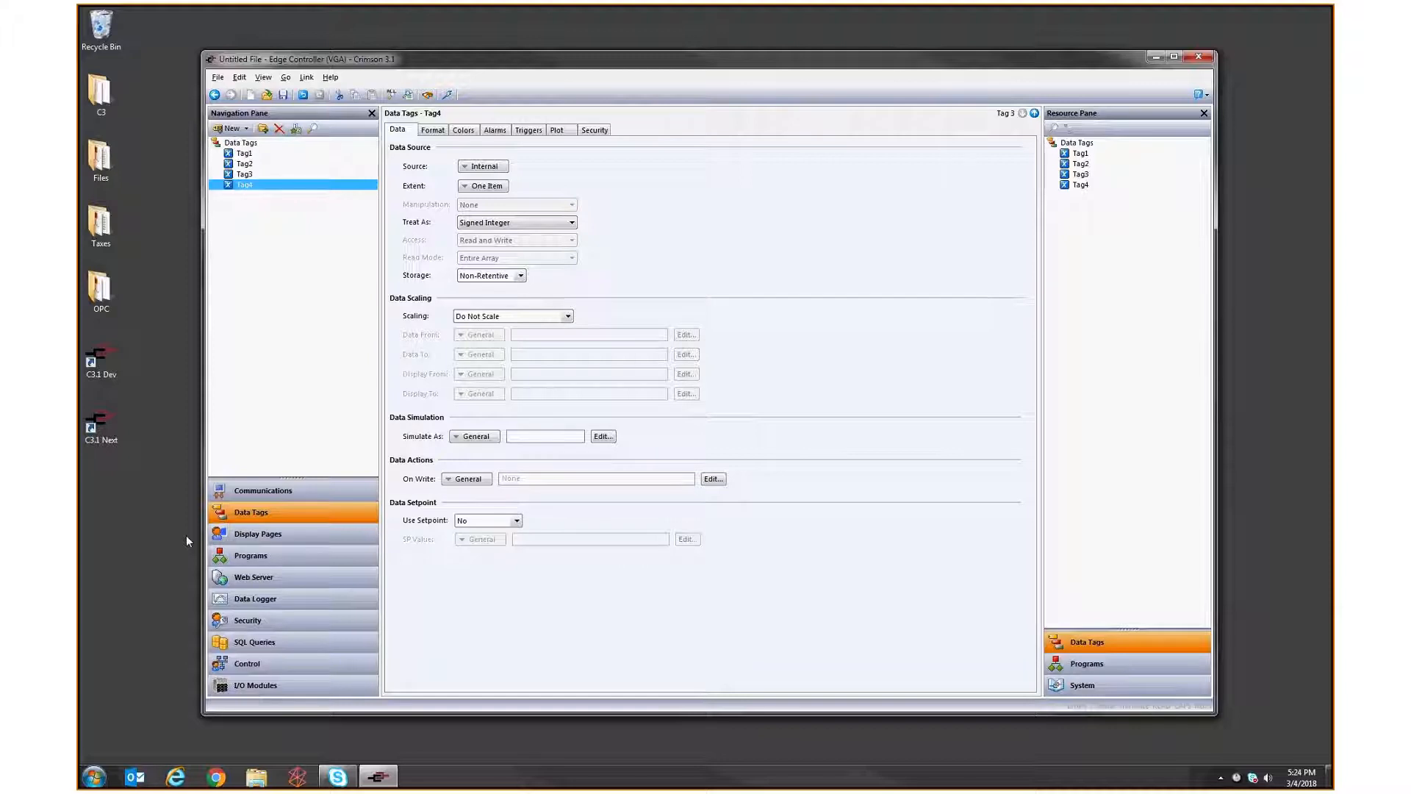
- Place data tags Tag1 through Tag4 together on Page1, above the Hello World! text
click(1087, 641)
shift+click(1074, 185)
drag(1073, 185, 702, 302)
click(581, 385)
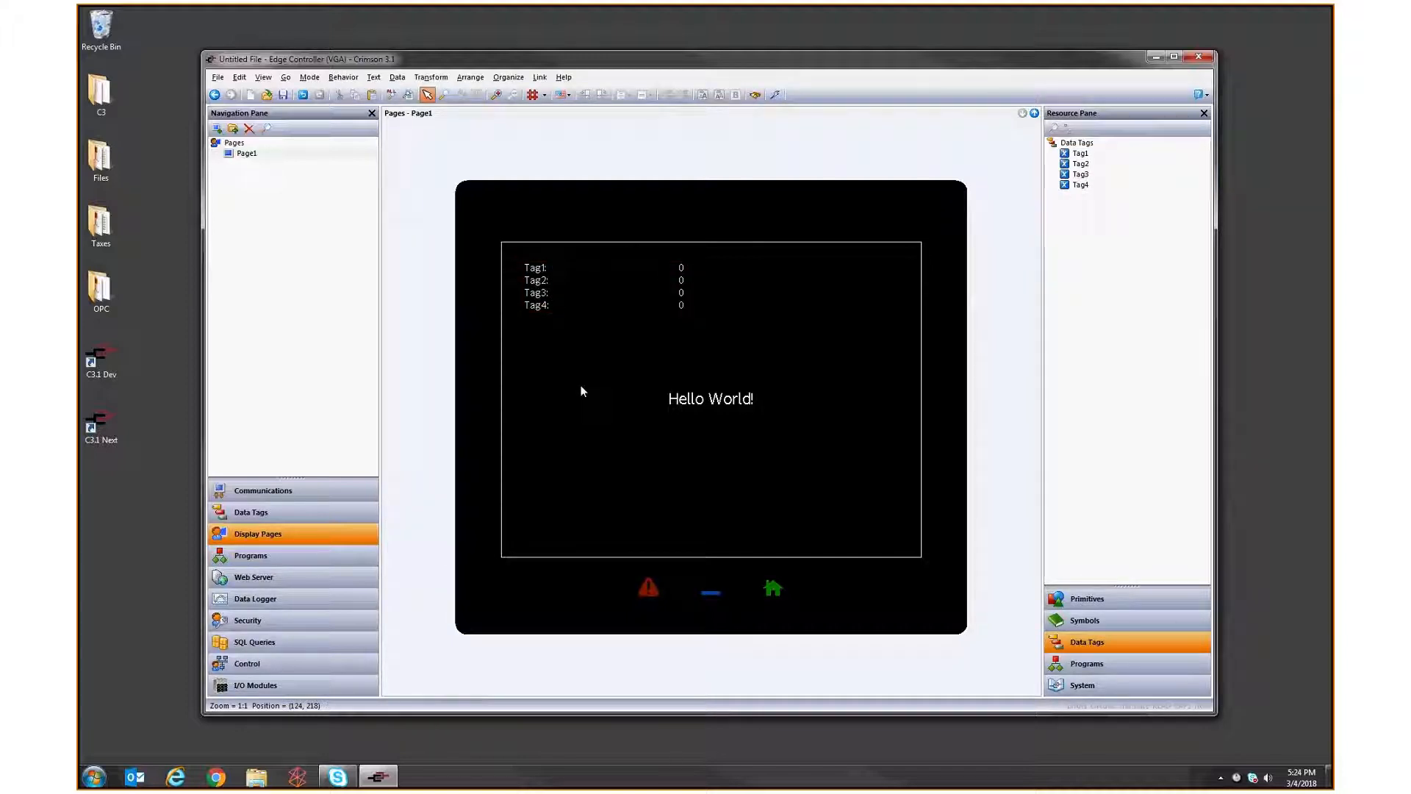
- Set the page's On Update action to Tag1++,Tag2++,Tag3++,Tag4++ in the page properties
right_click(576, 199)
click(610, 240)
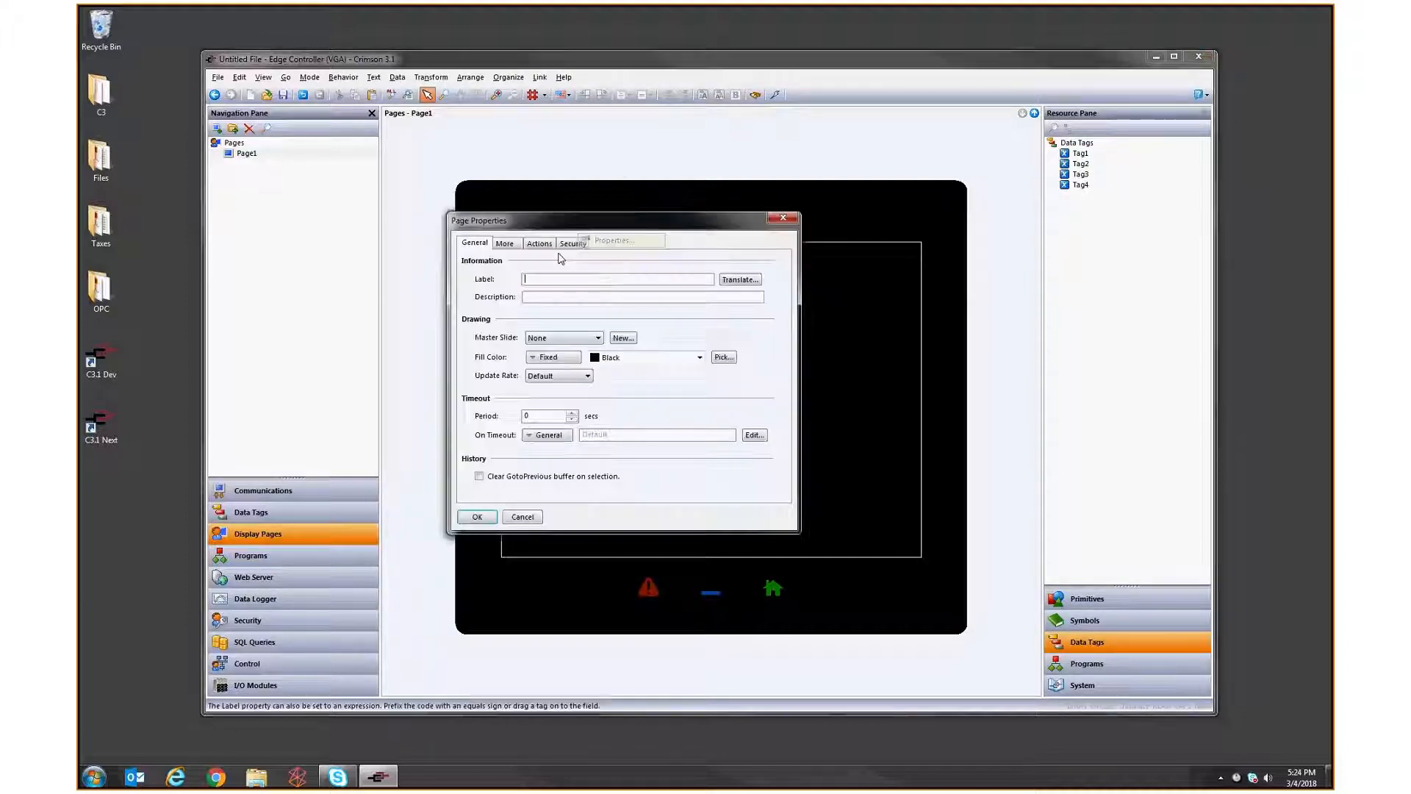
click(540, 243)
click(604, 338)
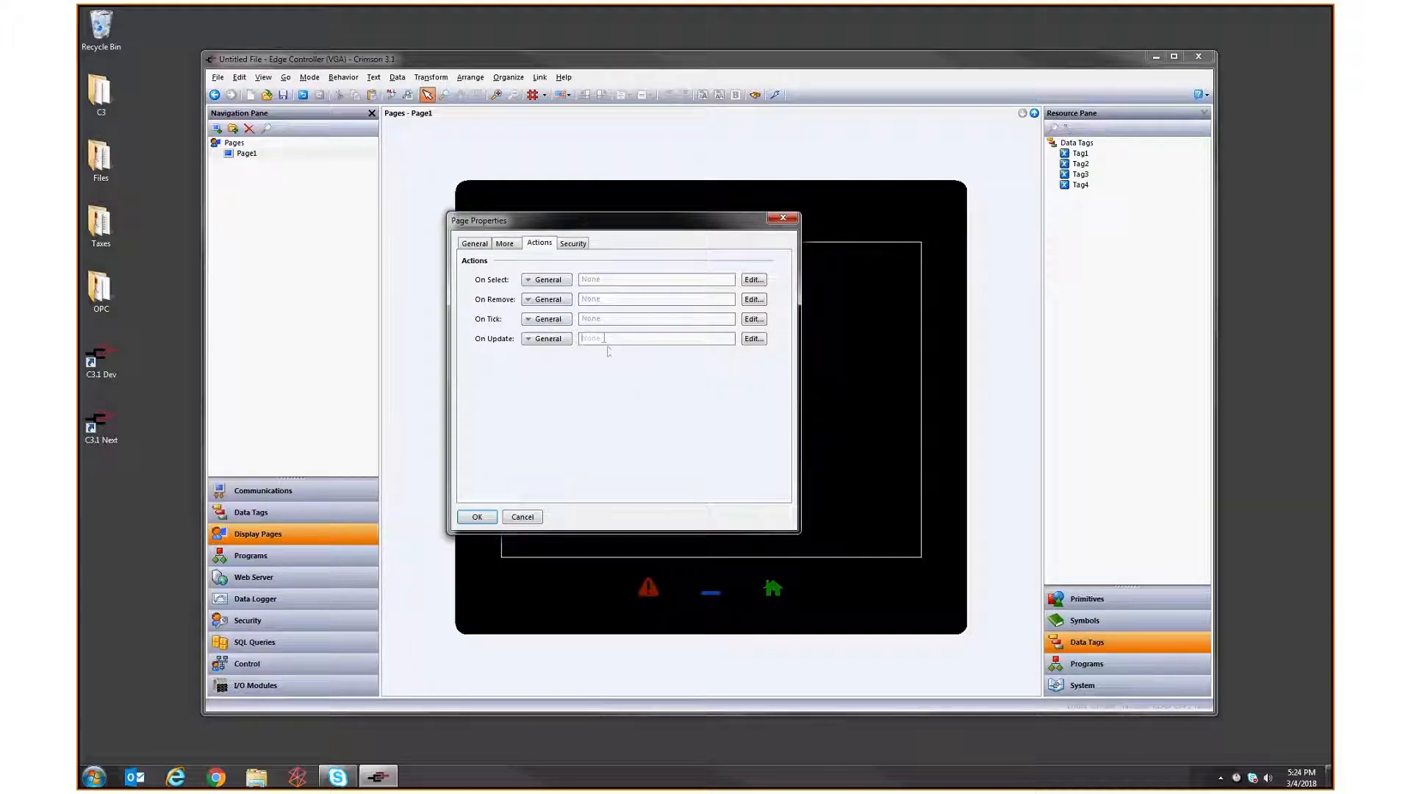
text(Tag1++,m)
key(BackSpace)
text(T)
text(ag2++mTg)
text(3++,Tag4++)
key(ctrl+a)
- Set the page's update rate to Enhanced and accept the page properties
click(474, 242)
click(564, 338)
click(551, 376)
click(544, 405)
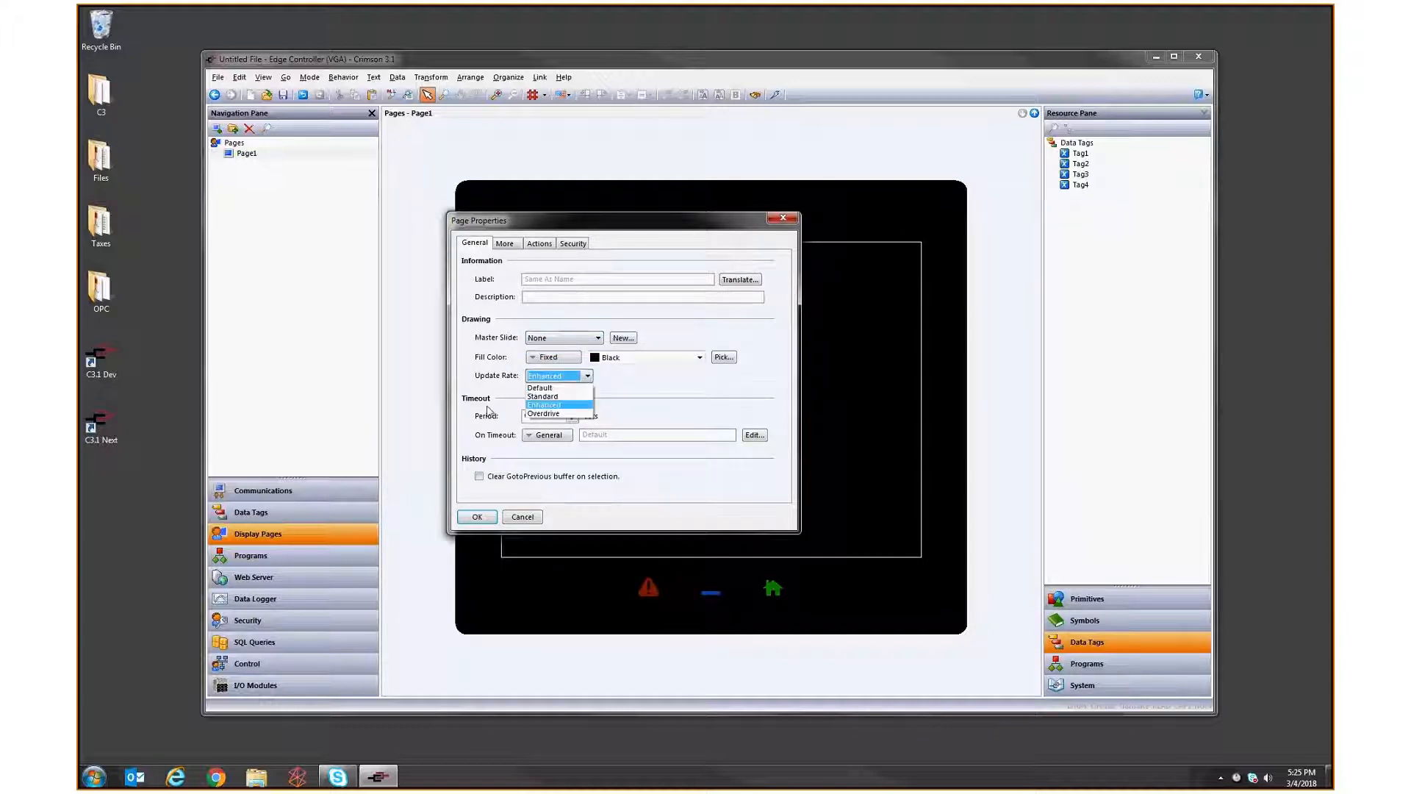
click(478, 519)
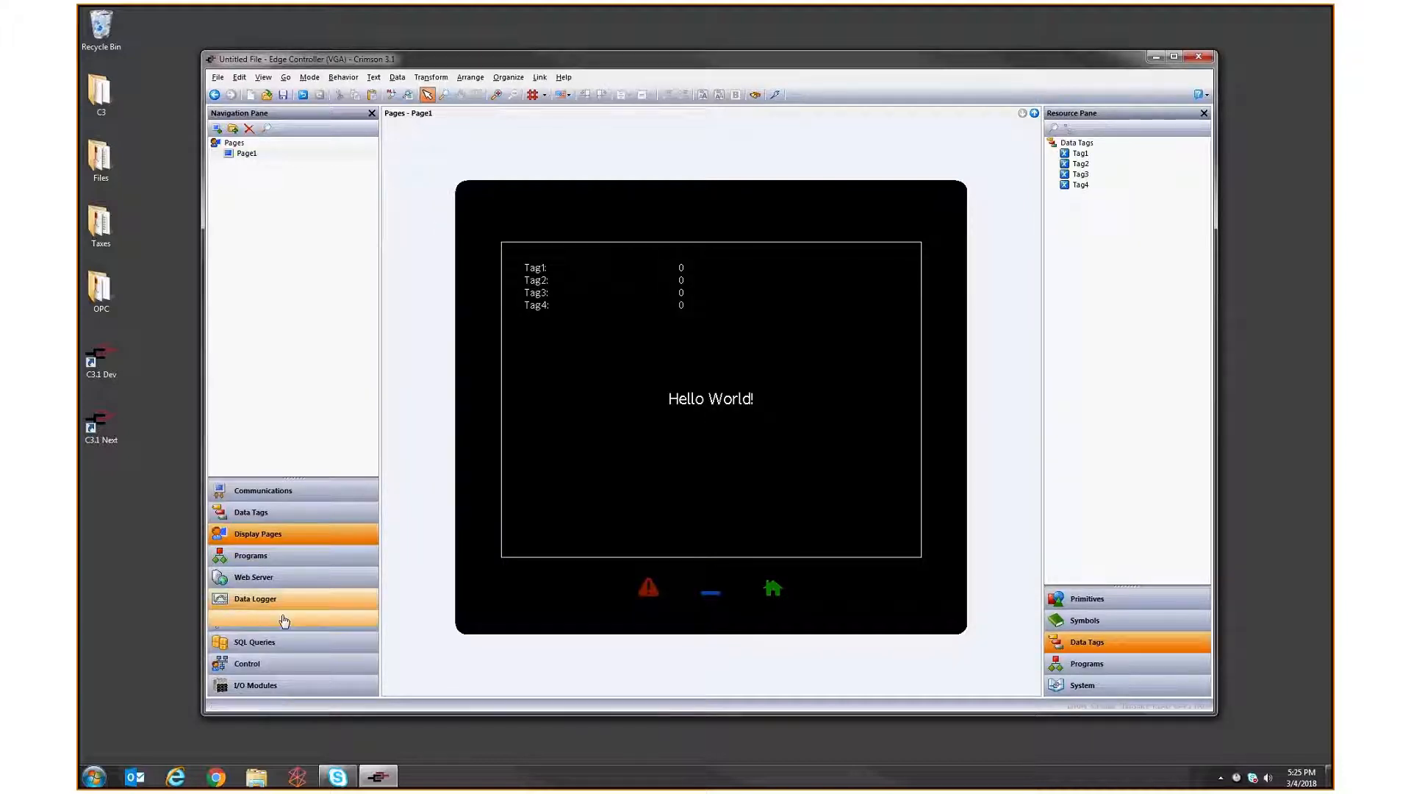
- Enable remote viewing and remote control in the web server's features
click(247, 576)
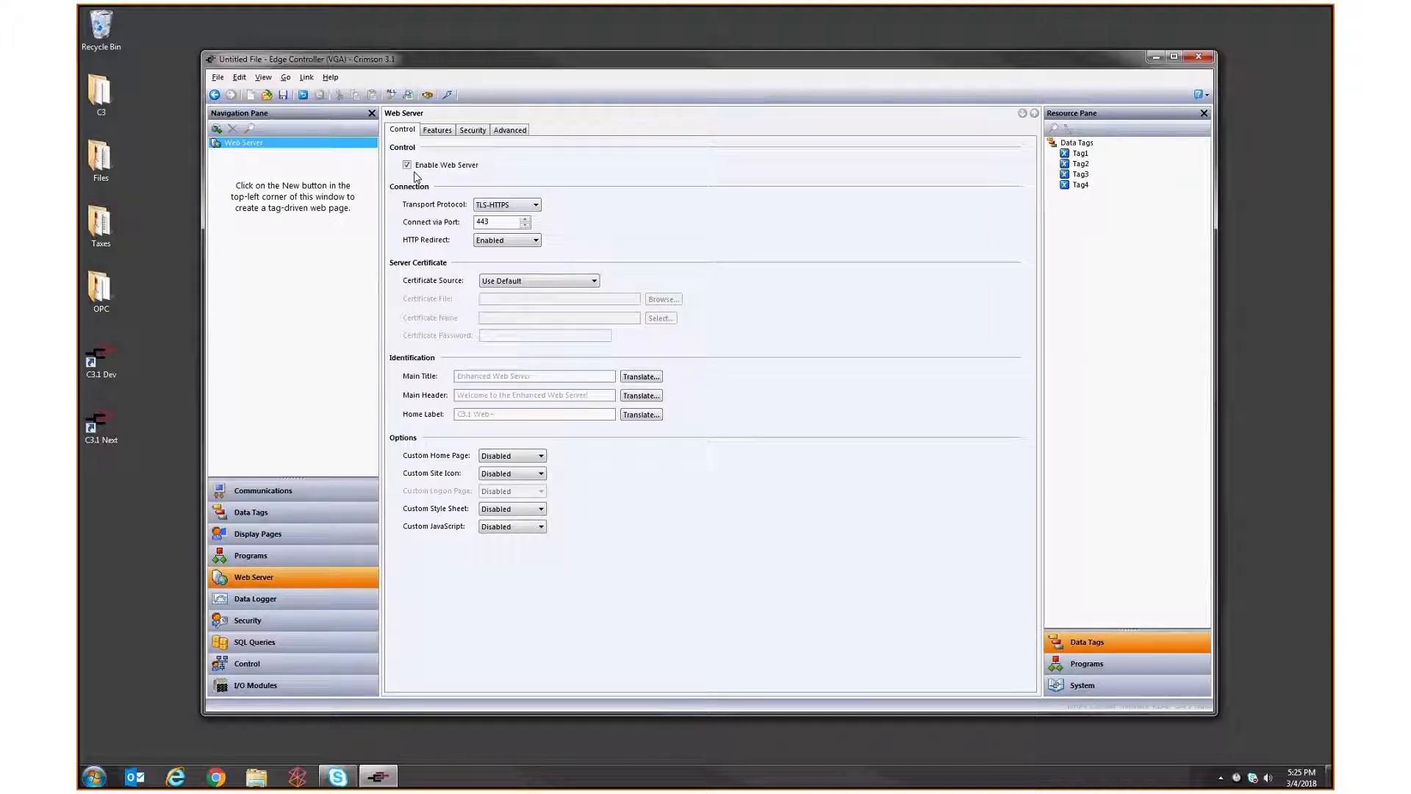
click(437, 129)
click(483, 185)
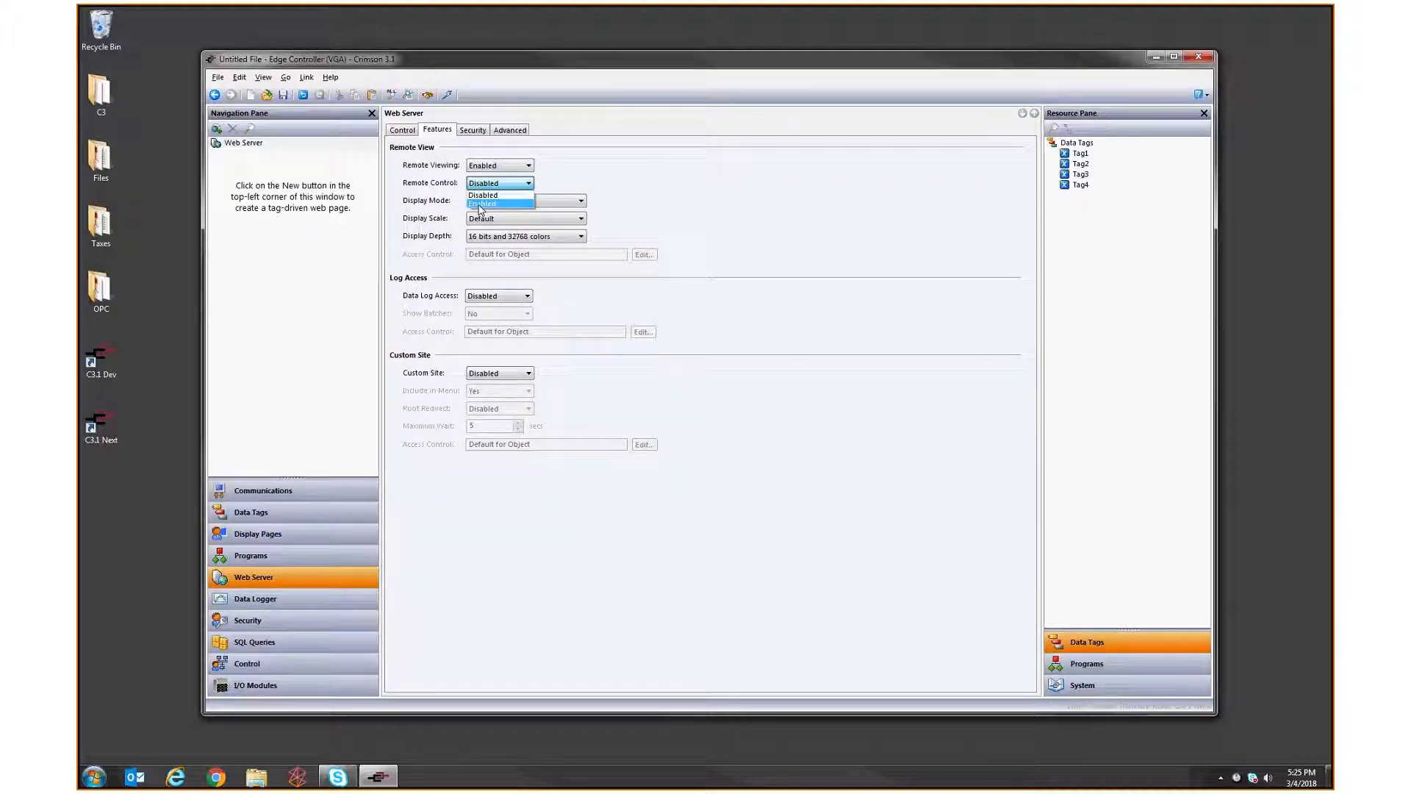
click(488, 203)
- Return to the data tags and download the database to the target device
click(234, 509)
key(F9)
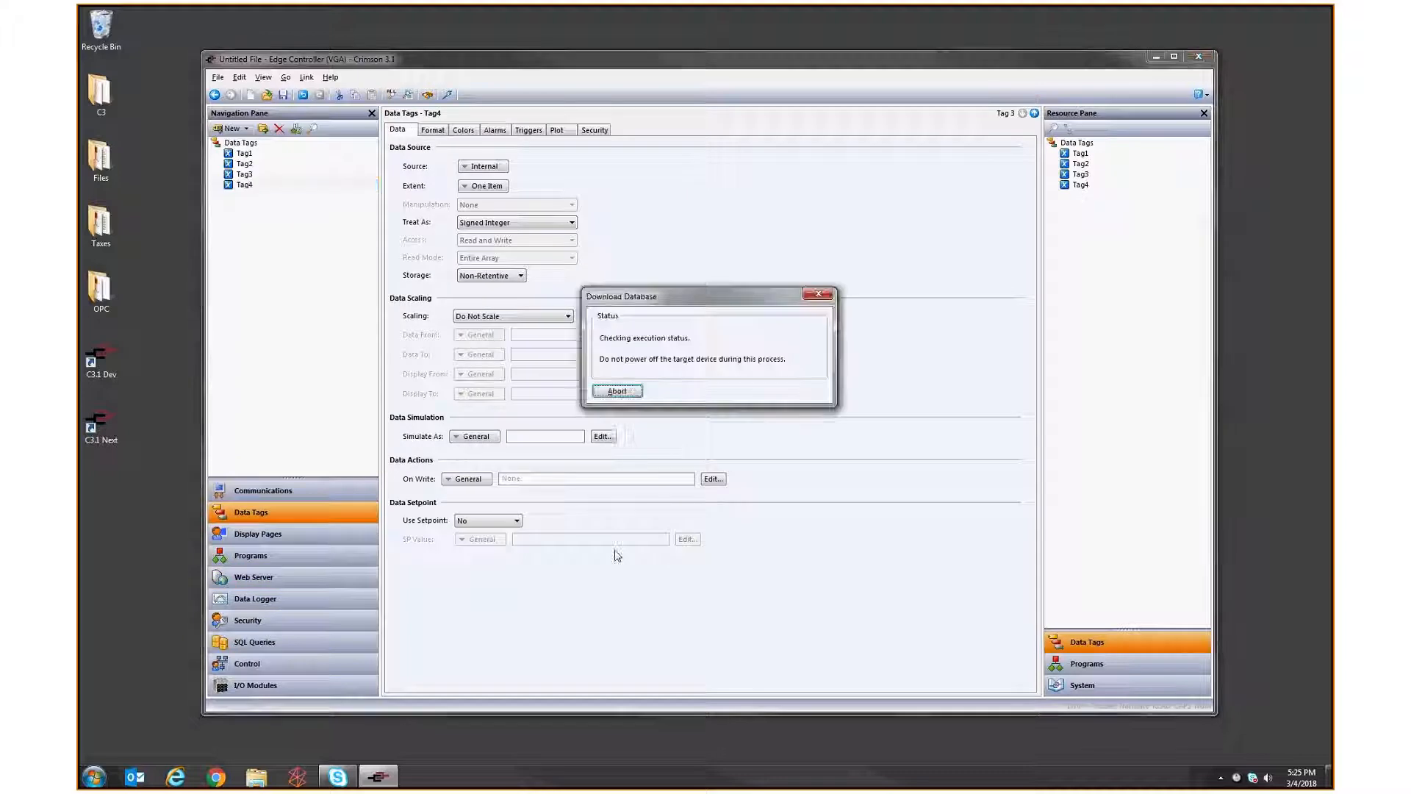
click(698, 377)
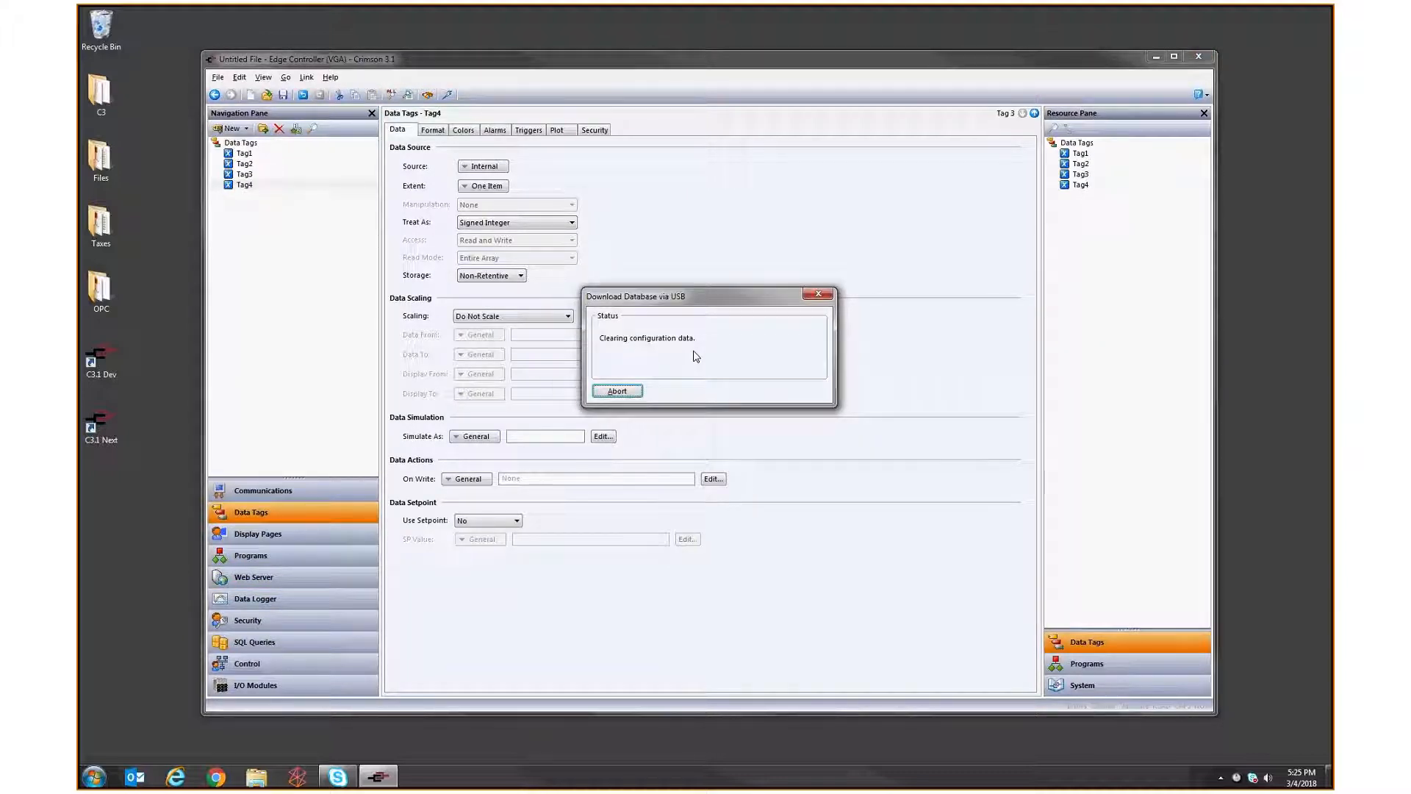
click(231, 163)
click(216, 777)
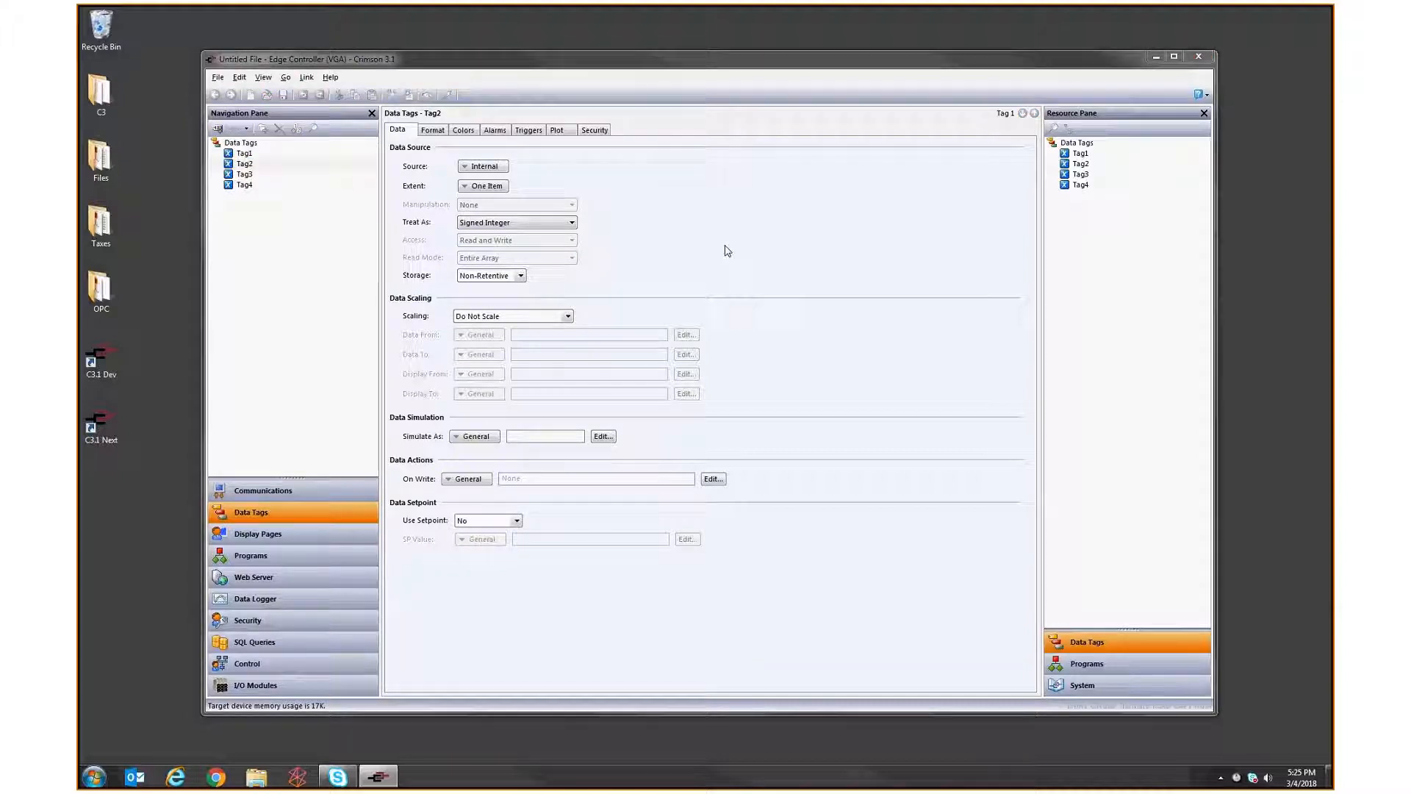
drag(858, 56, 506, 72)
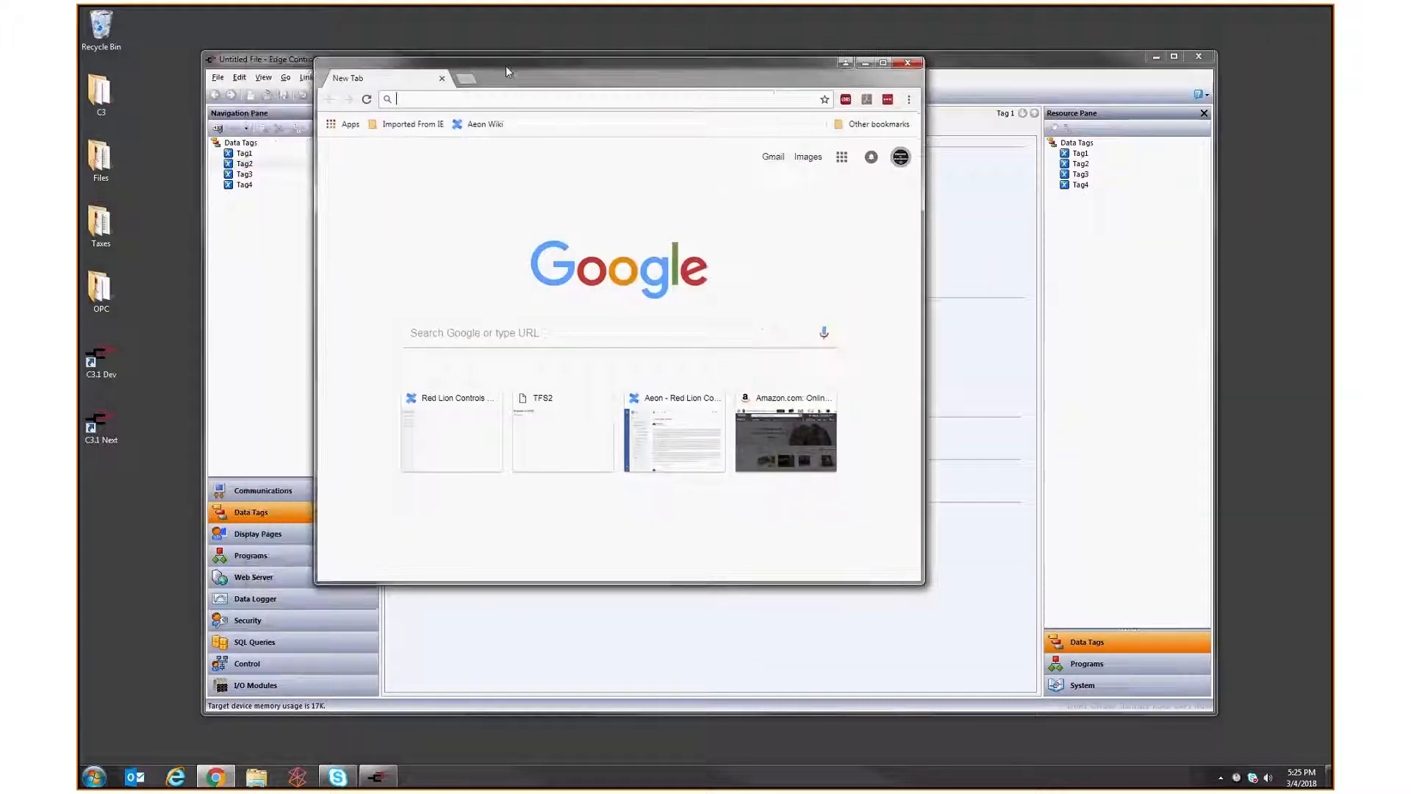
text(http://)
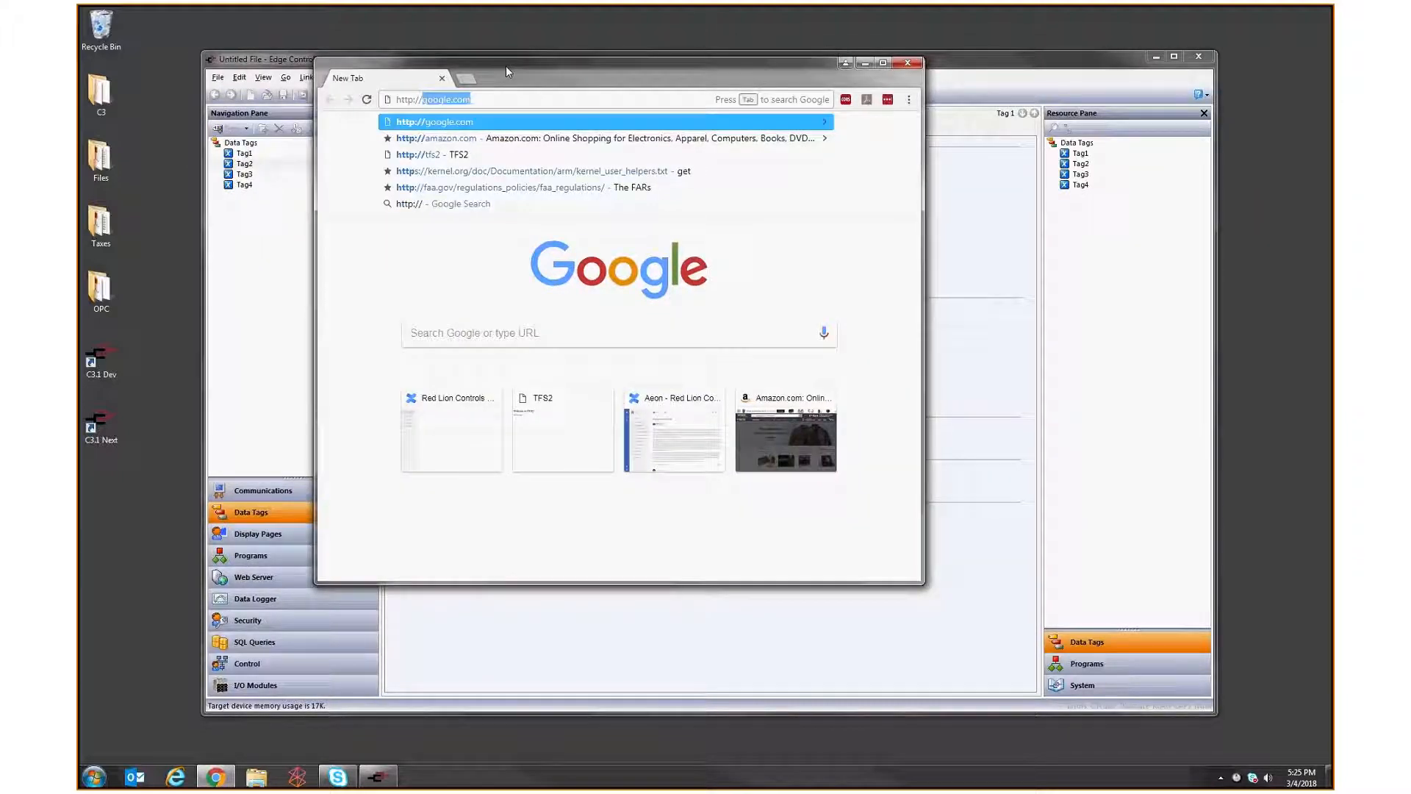
text(opc.local)
key(Return)
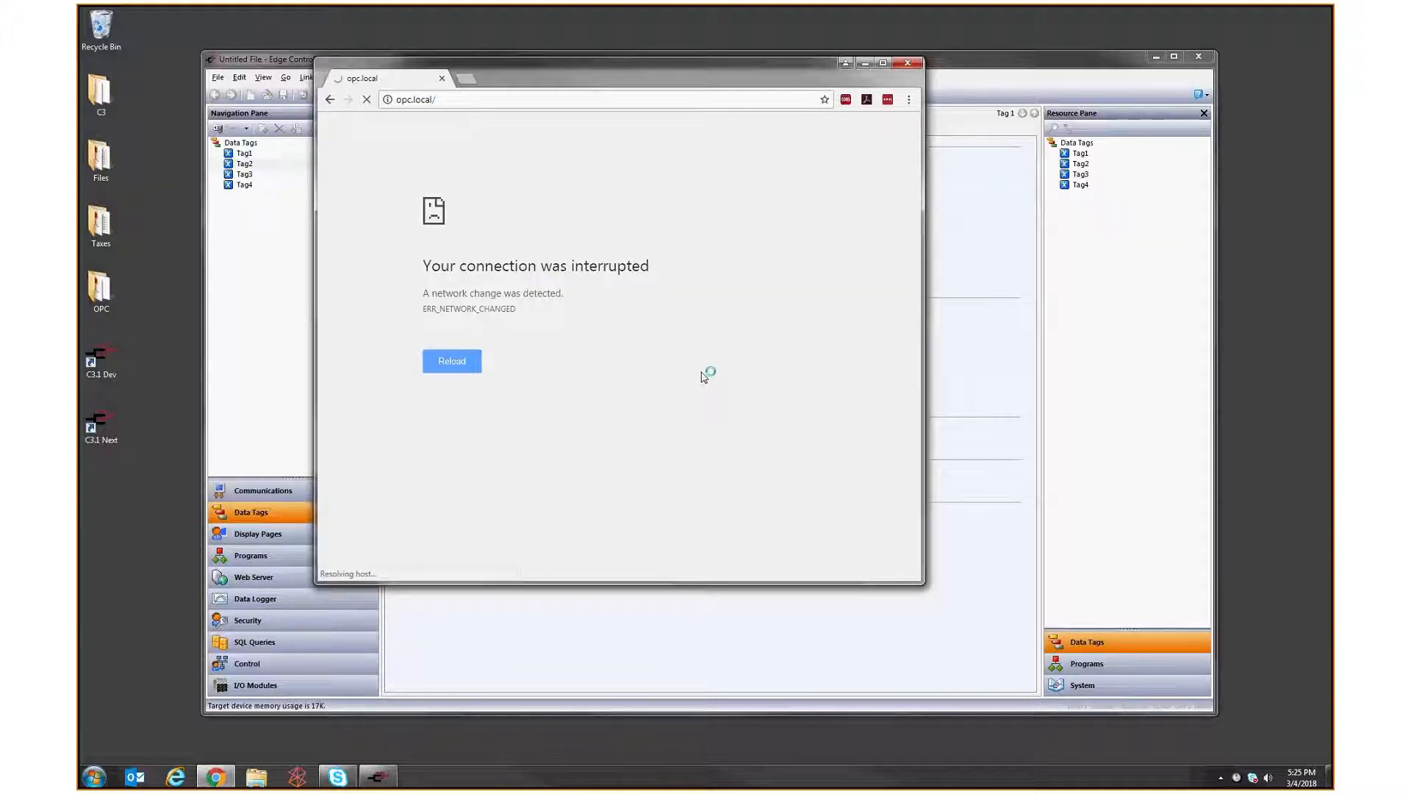
click(446, 367)
drag(919, 582, 1038, 682)
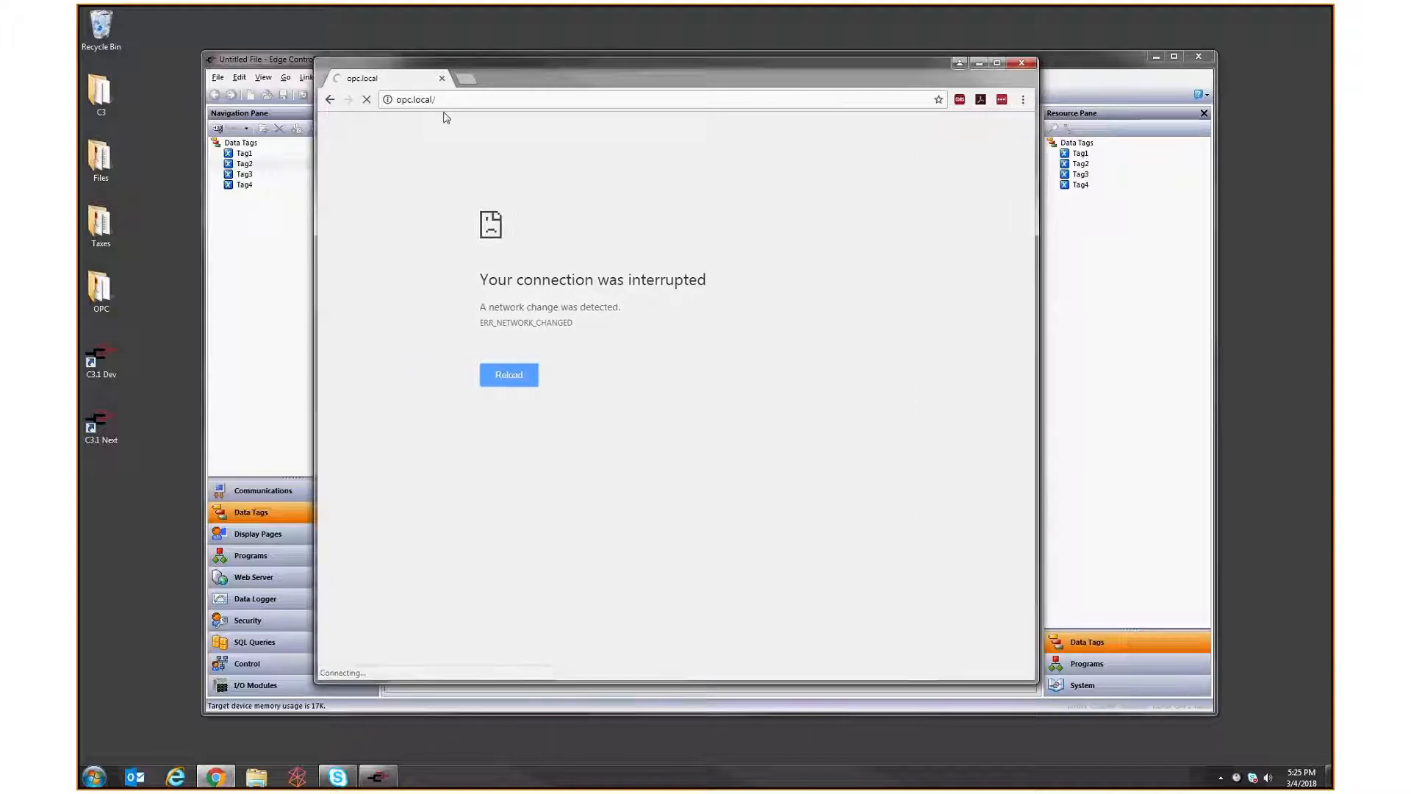
drag(506, 70, 481, 54)
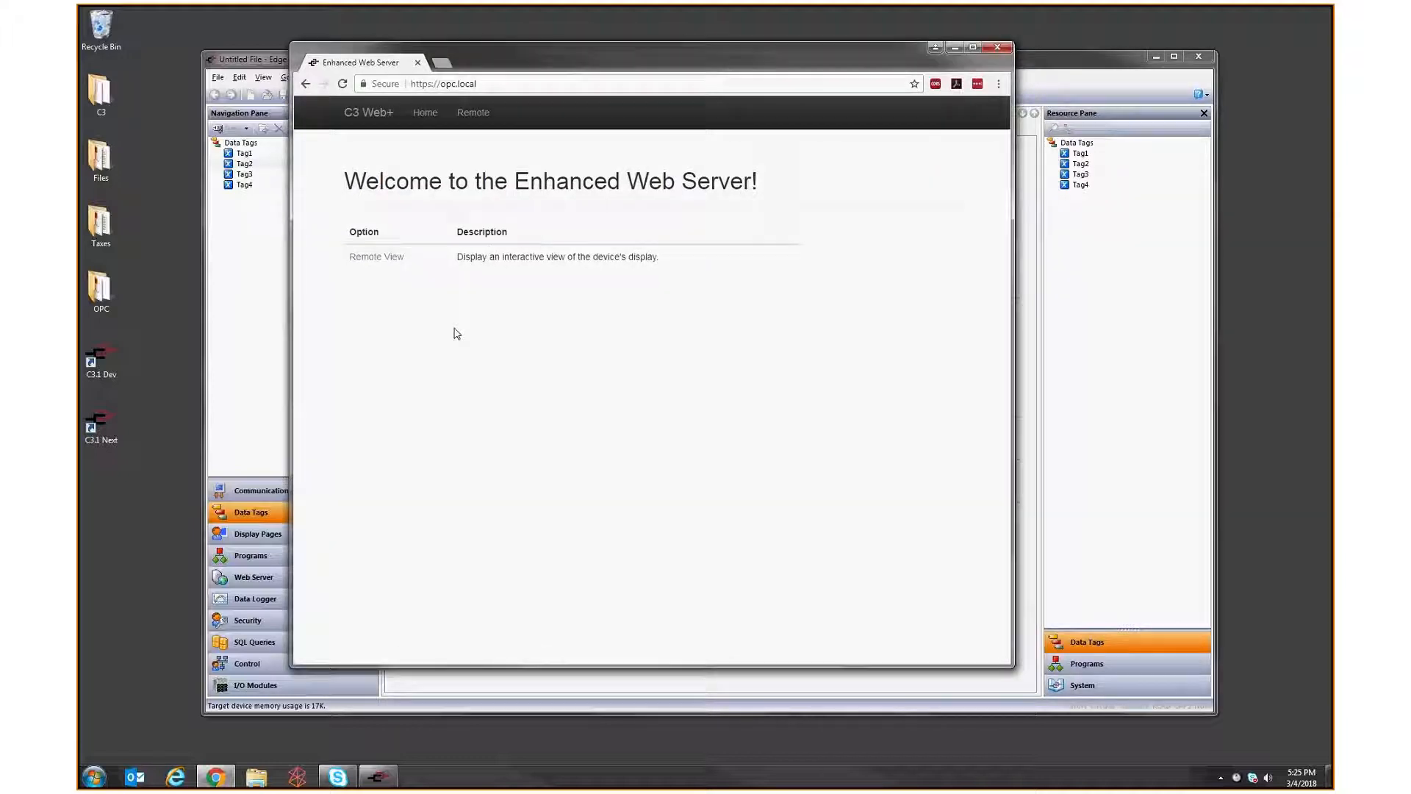
- Open the web server's Remote View to watch the four tags on the device display, then minimize the browser
click(375, 258)
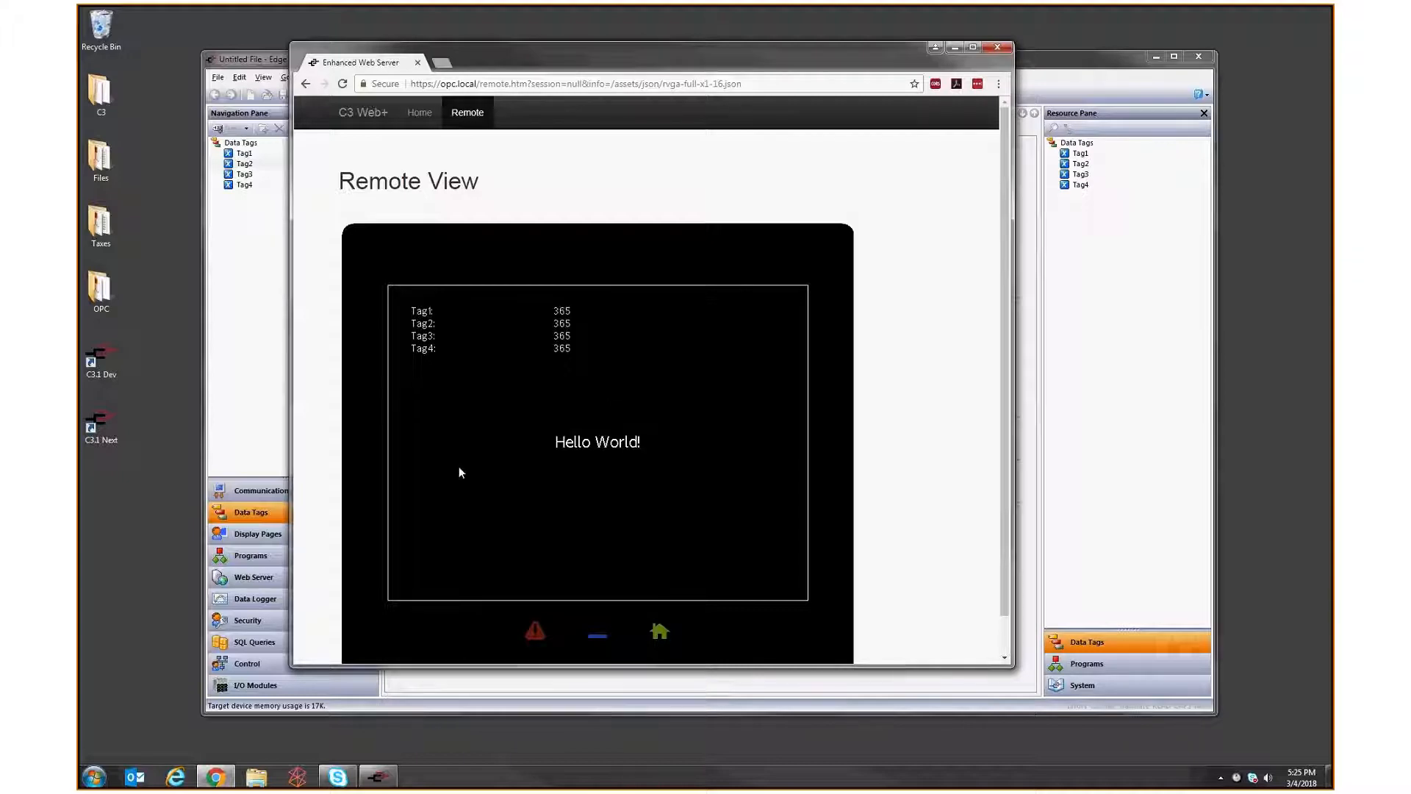
drag(509, 666, 511, 732)
click(955, 47)
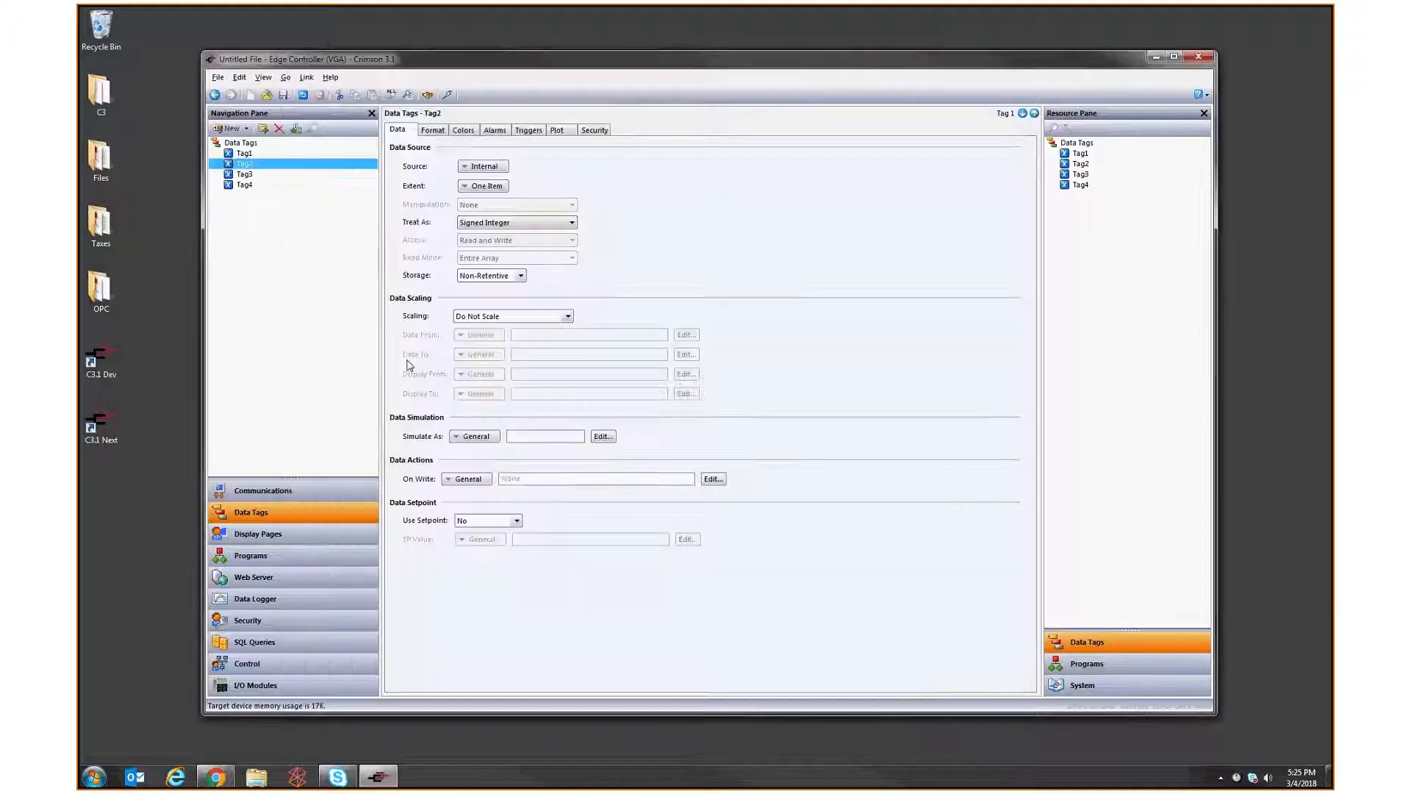
- Switch to Crimson and add Tag1 through Tag4 to the OPC-UA Server's data contents under Communications services
click(262, 490)
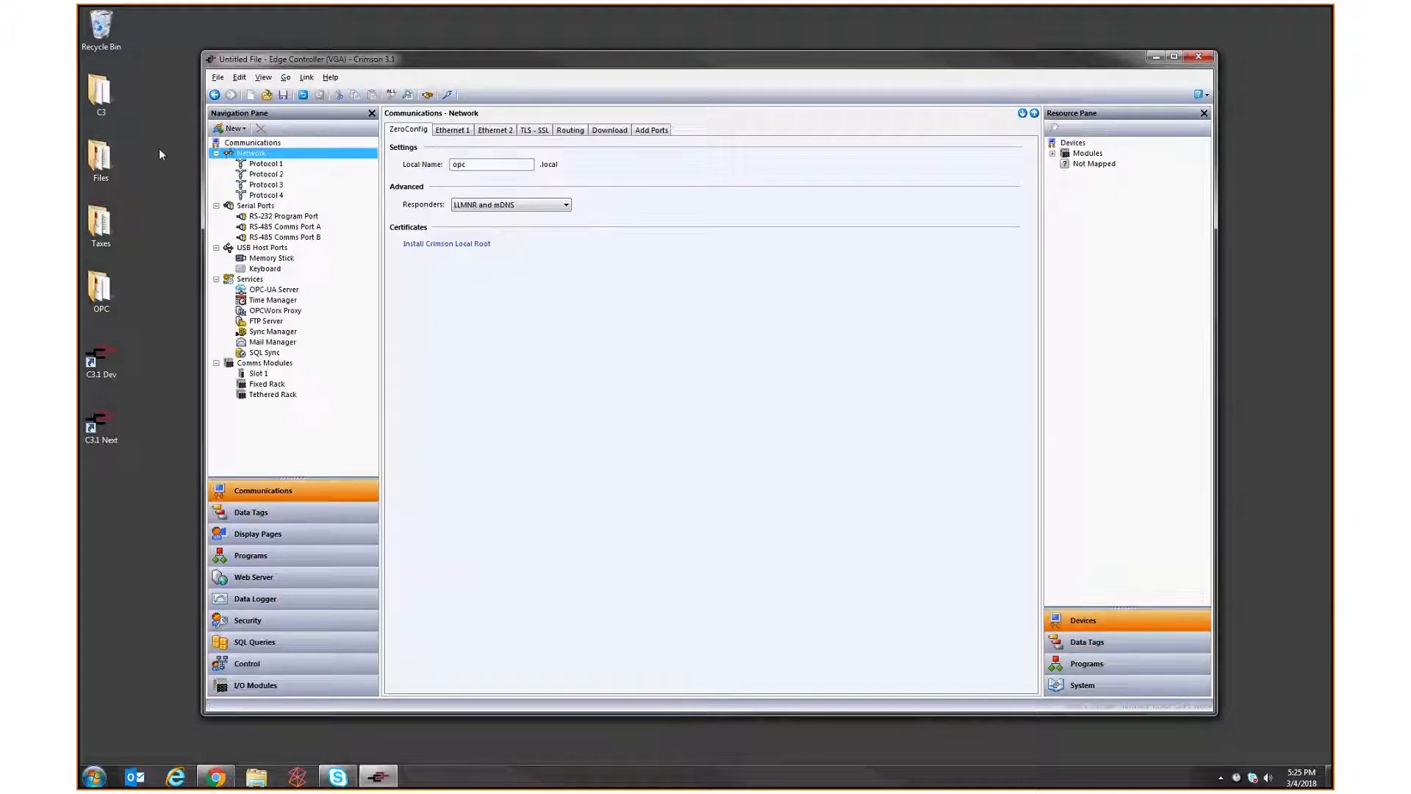
click(270, 293)
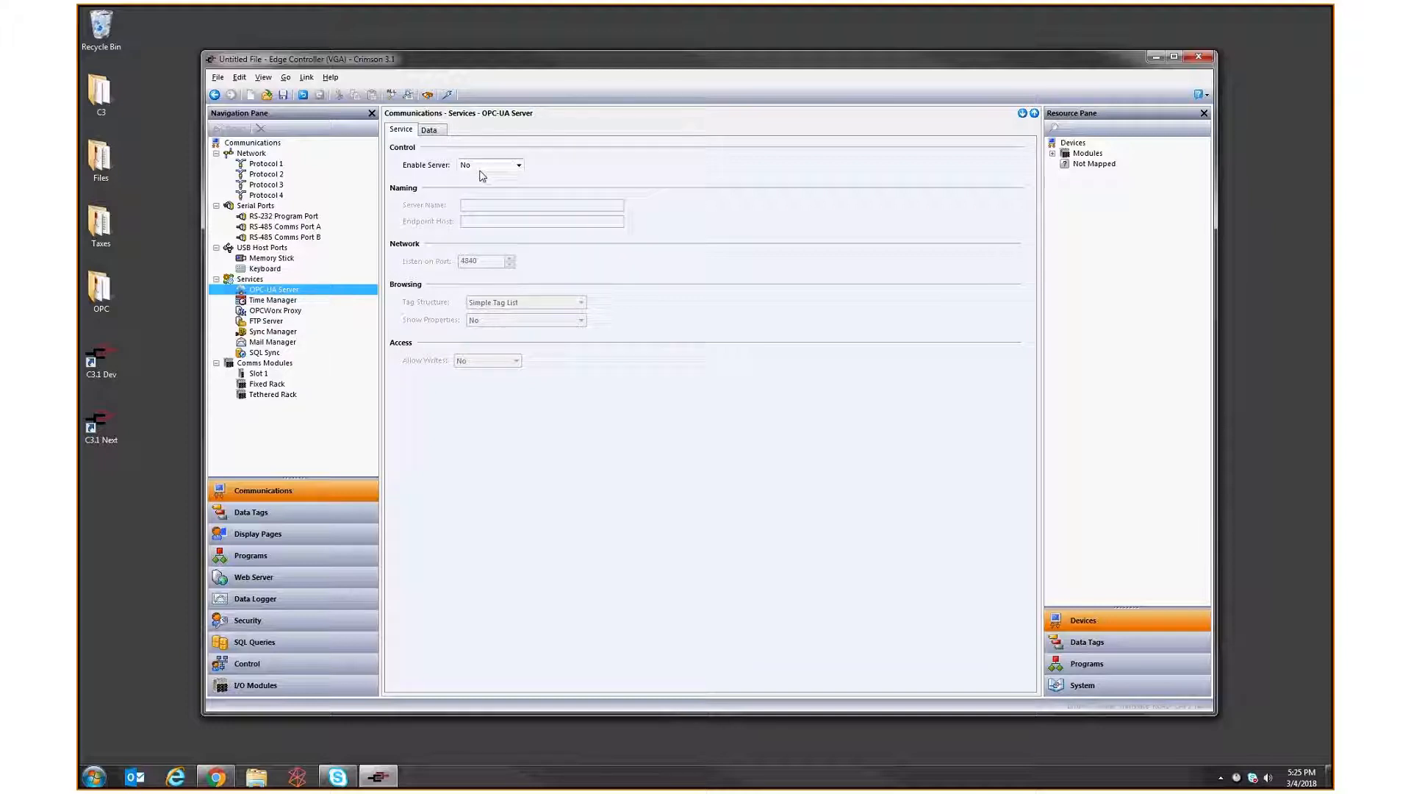
click(430, 130)
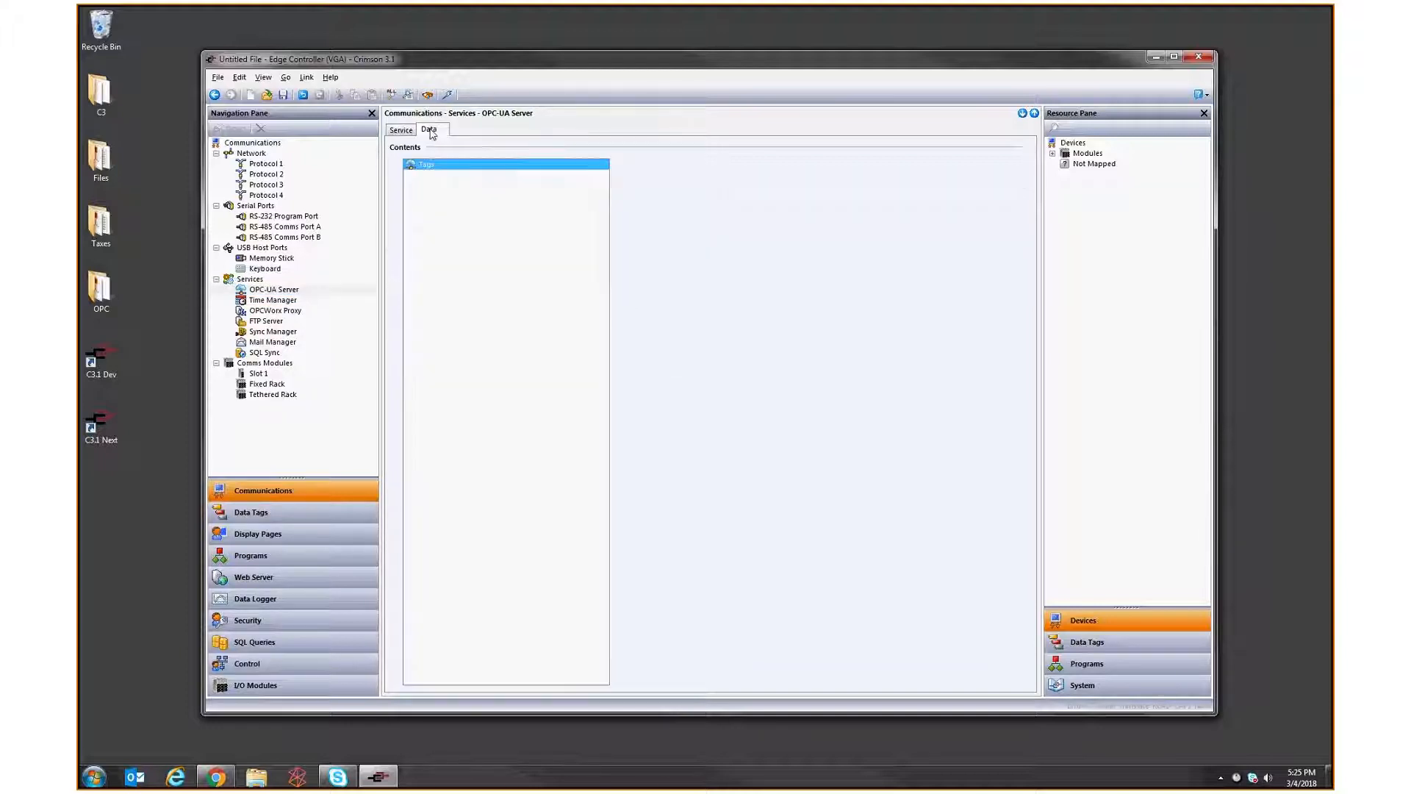
click(1077, 636)
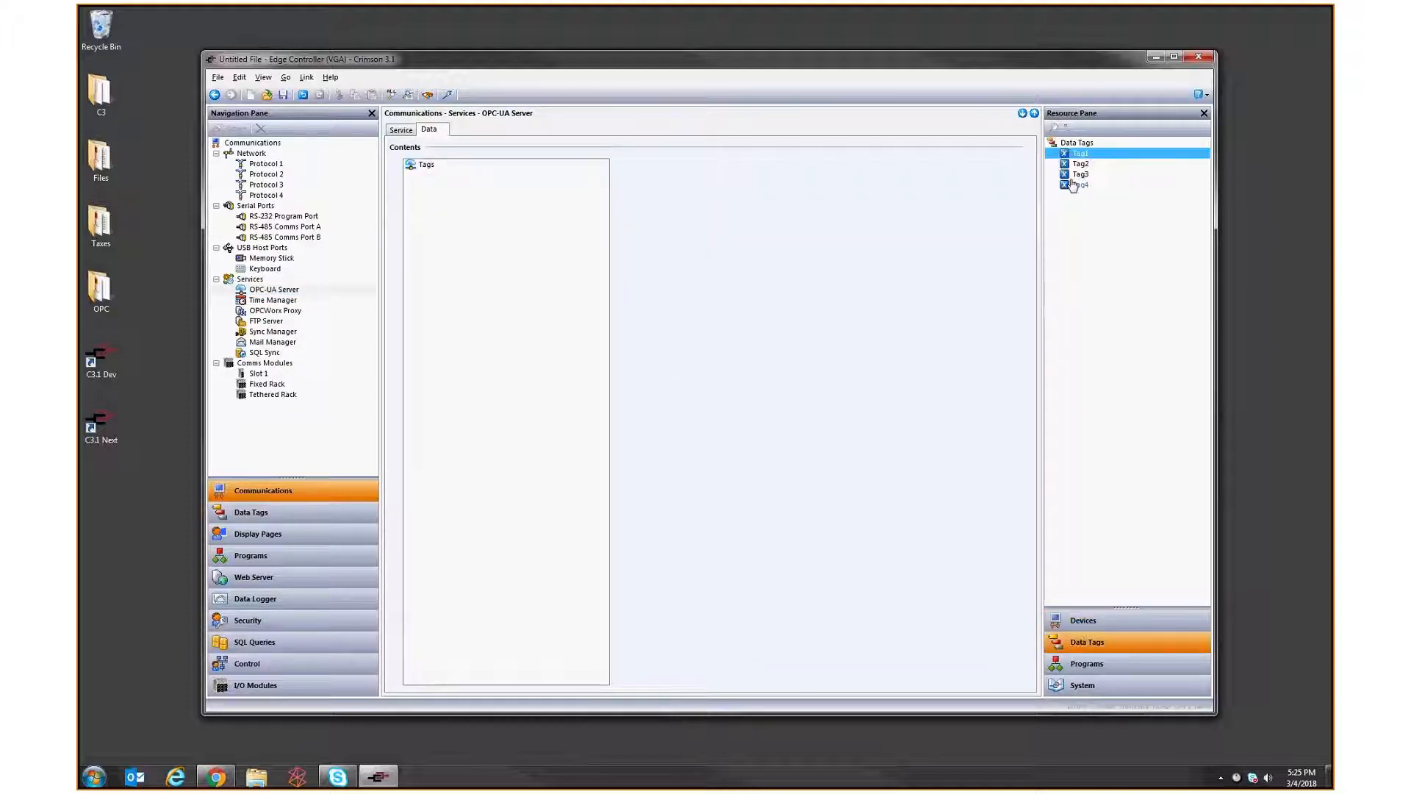
shift+click(1080, 185)
drag(1080, 185, 607, 465)
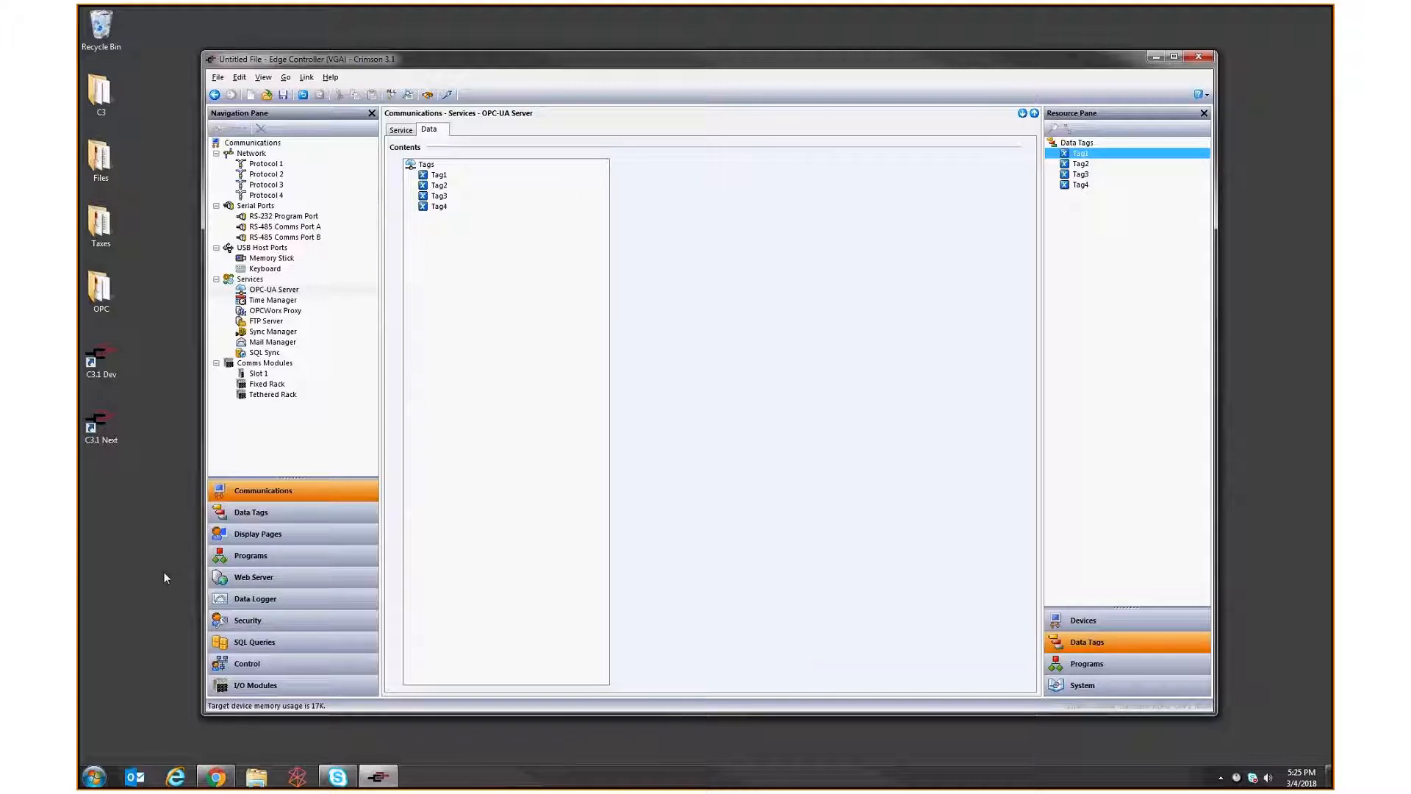
- Switch to UaExpert and add opc.tcp://opc.local:4840 as a custom discovery server
key(super)
click(147, 546)
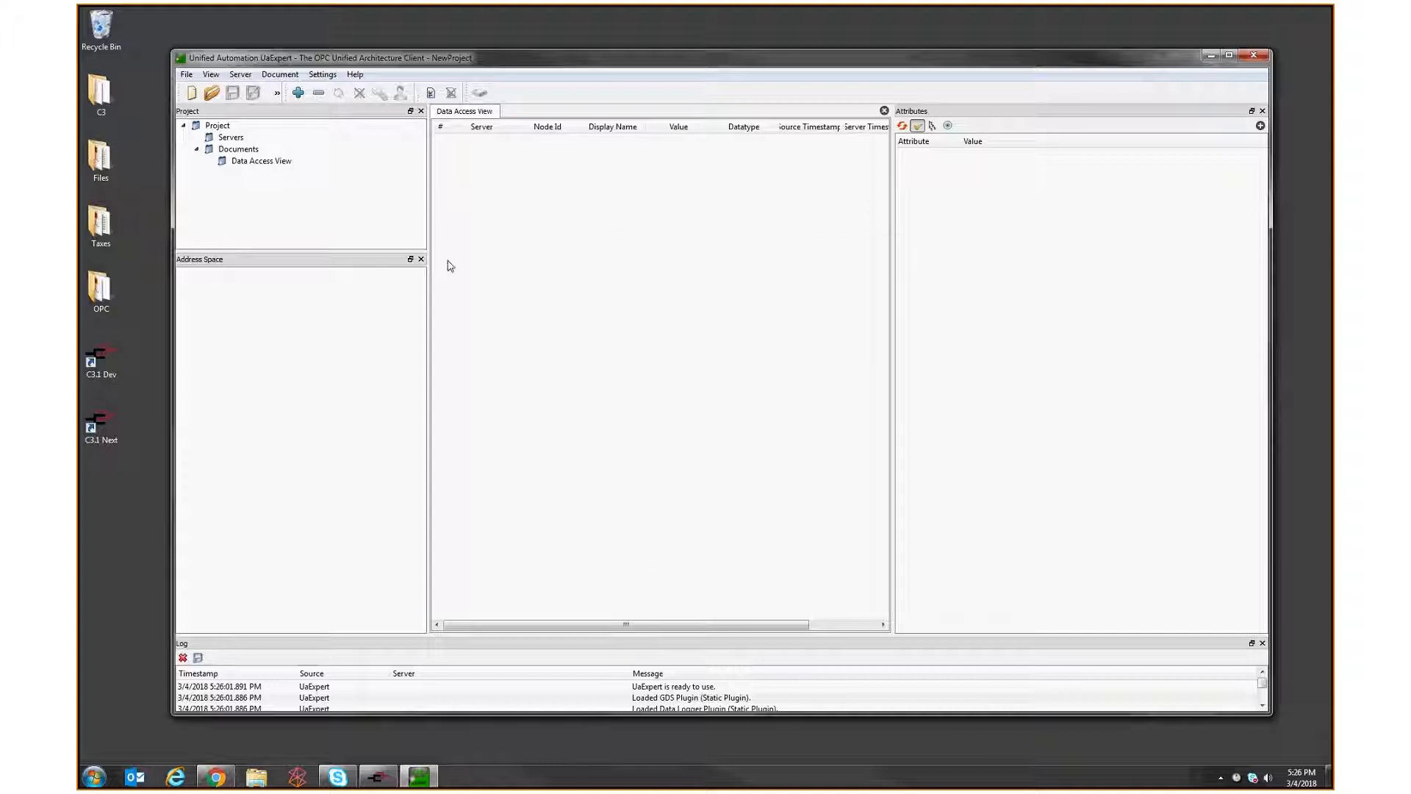
click(298, 93)
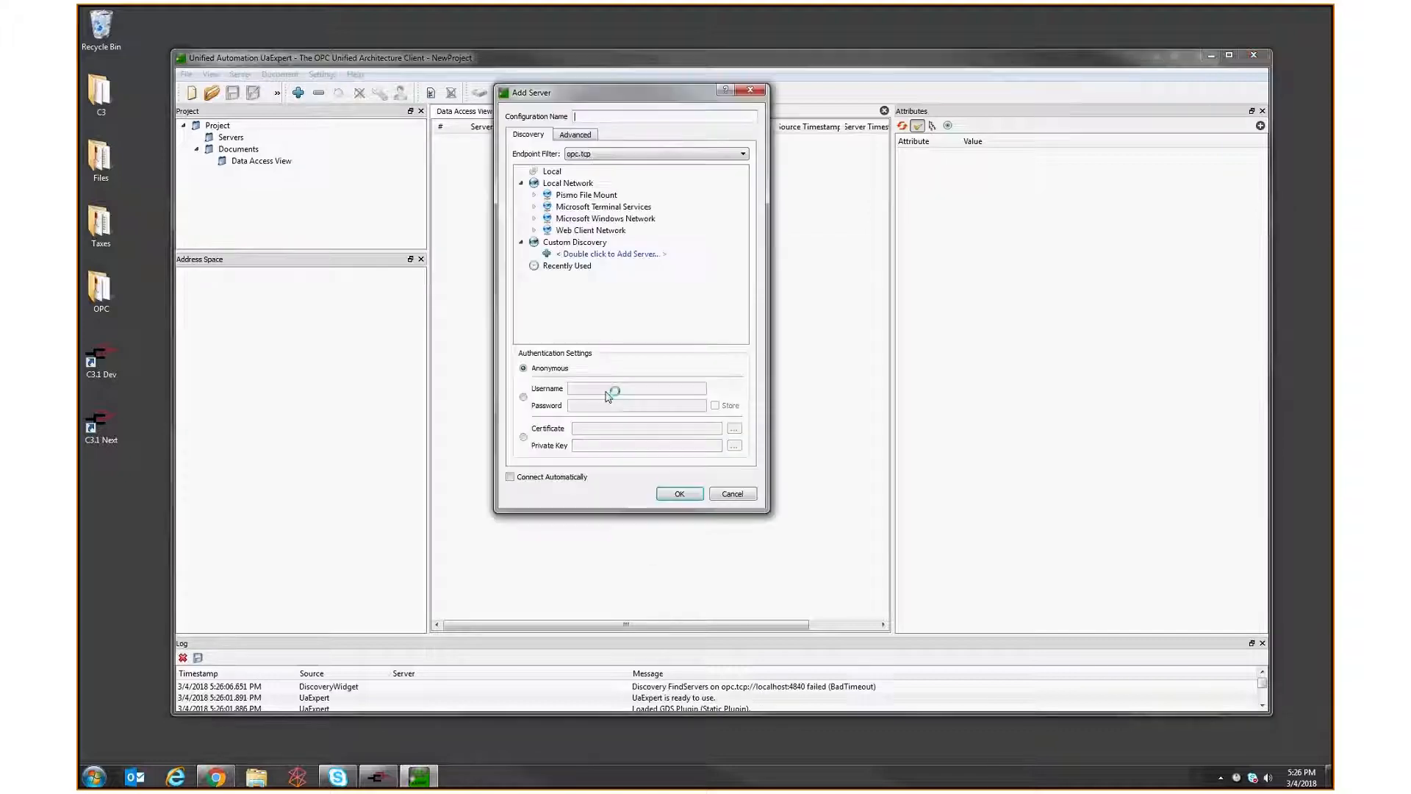
double_click(612, 254)
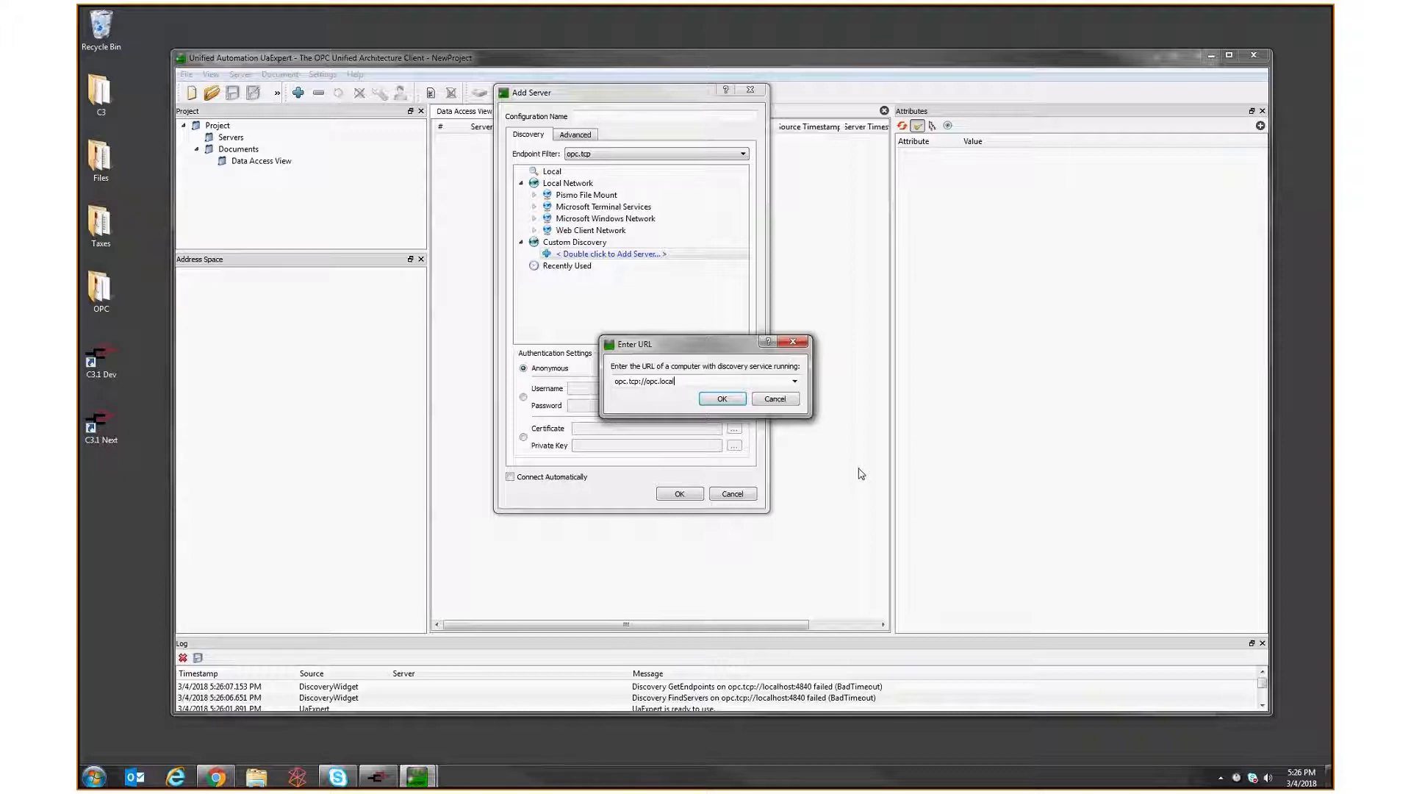
text(opc.local:4840)
key(Return)
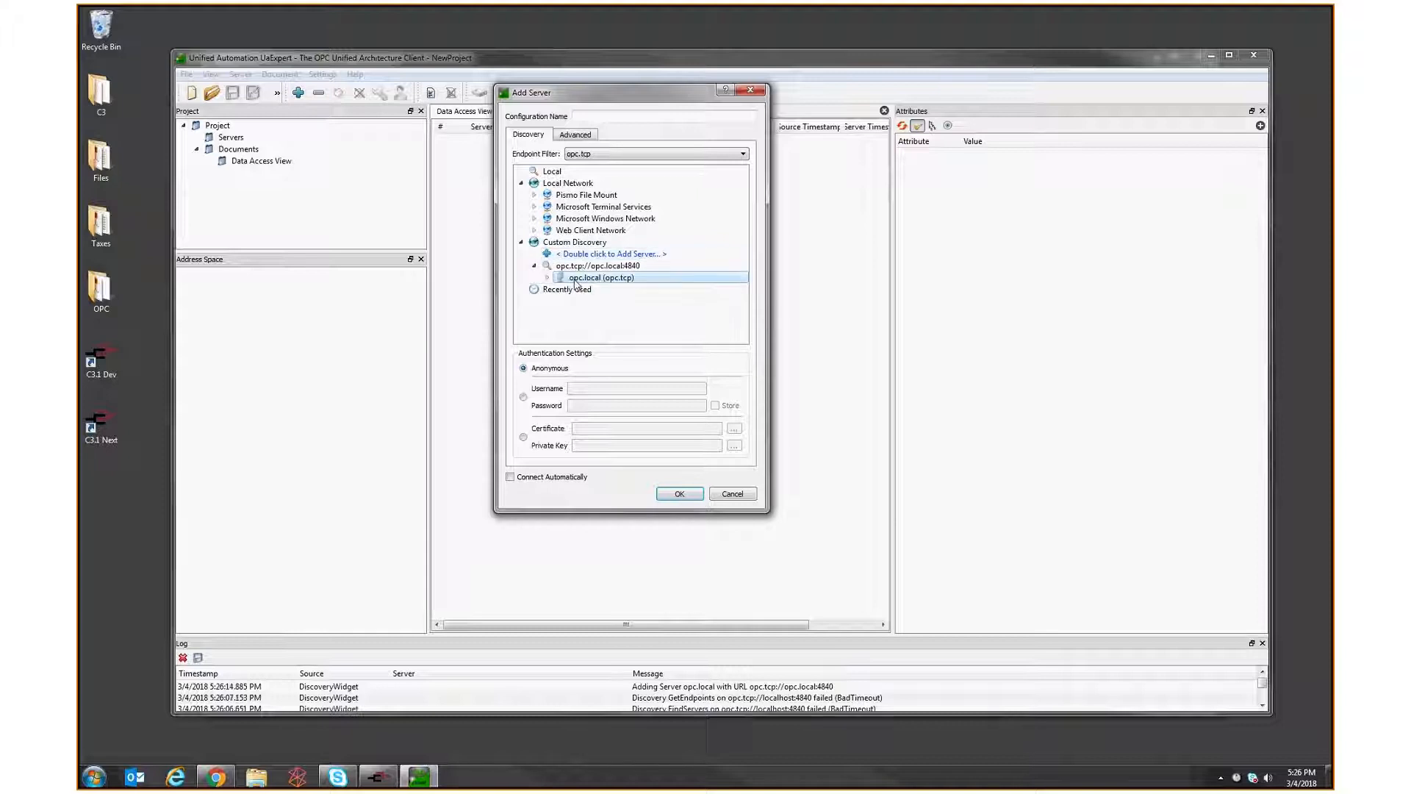
- Add the discovered opc.local server to the project using its None - None (uatcp-uasc-uabinary) endpoint
double_click(604, 279)
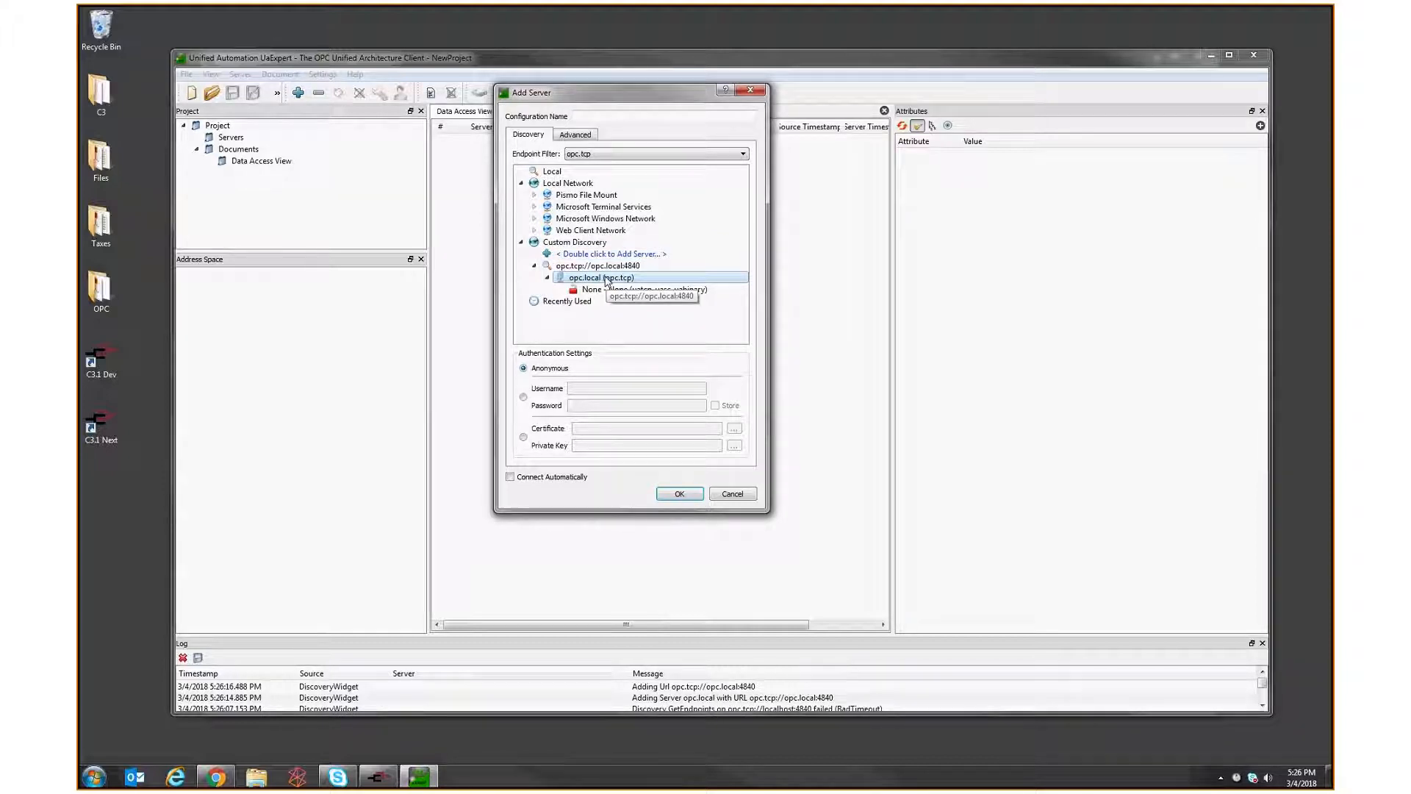
click(607, 289)
click(673, 495)
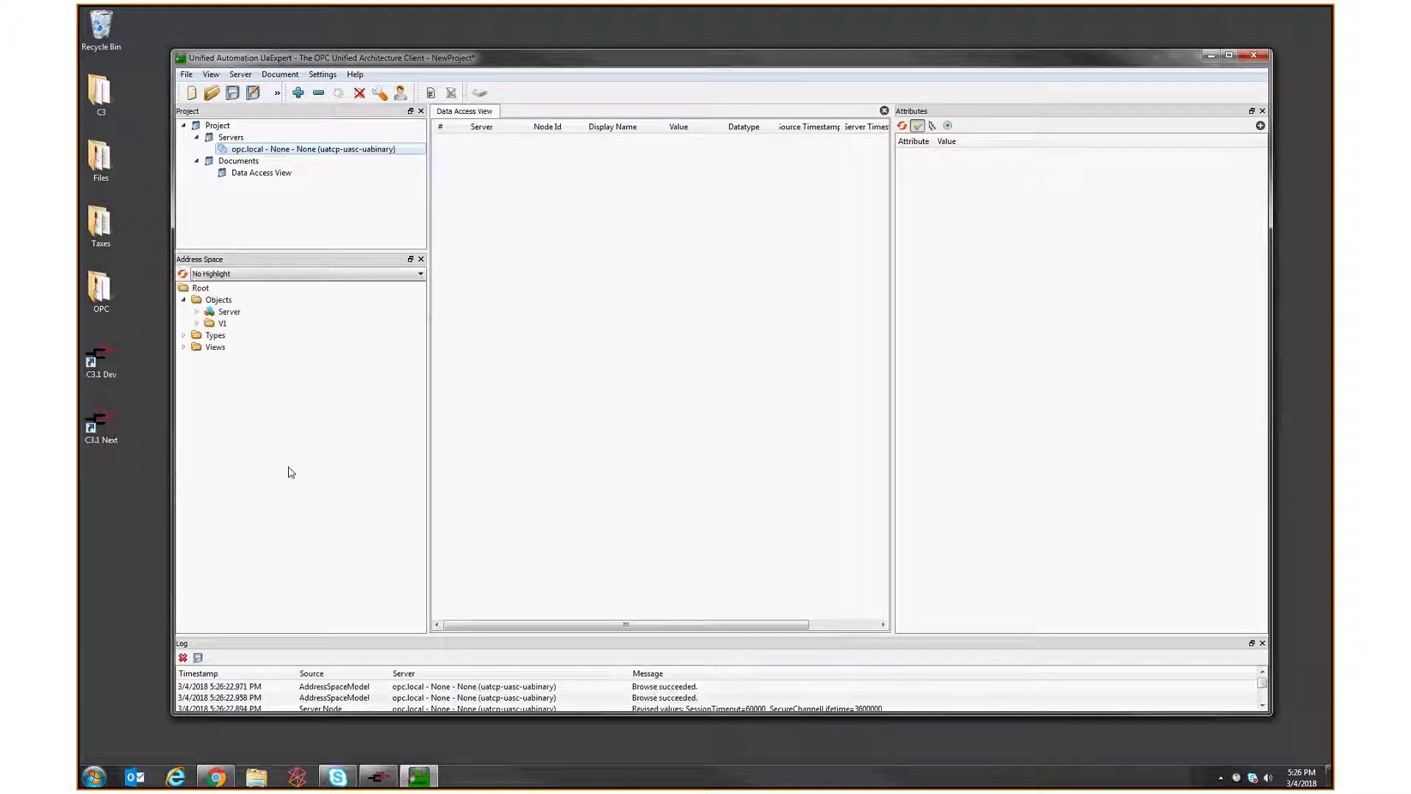
- Browse the Server object down to ServerStatus and BuildInfo, and examine the SoftwareVersion attributes
double_click(228, 313)
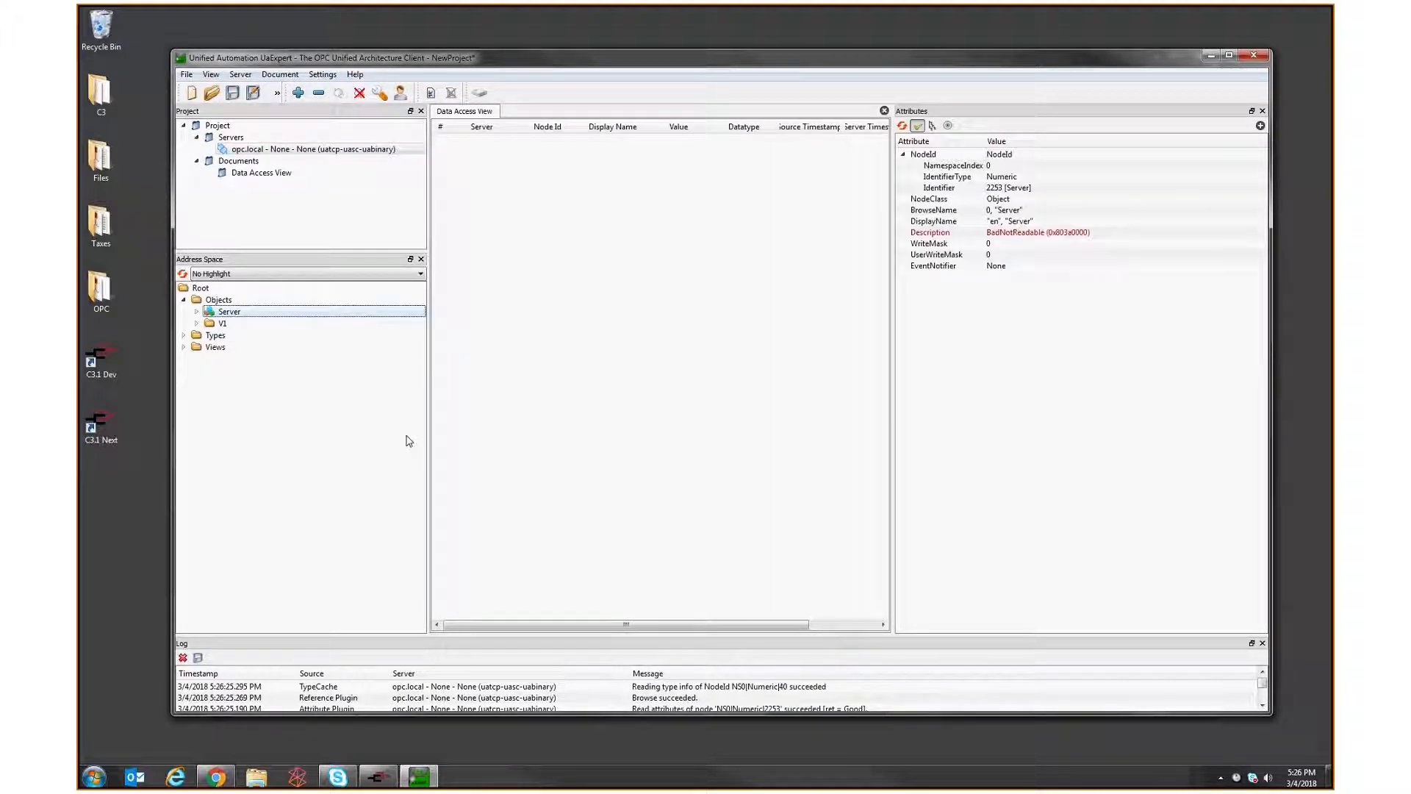
key(Down)
key(Down)
key(Down)
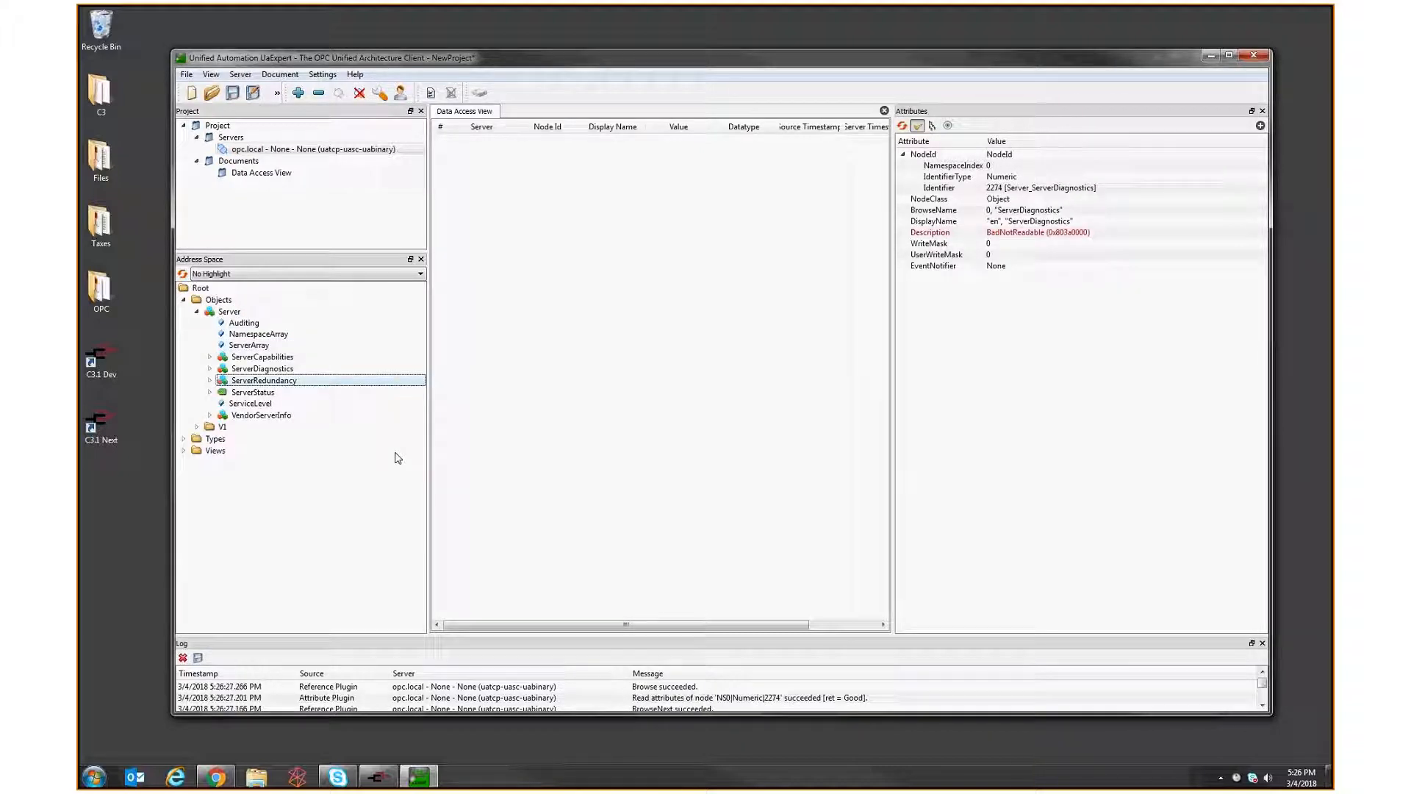
key(Down)
key(Right)
key(Right)
key(Right)
key(Down)
key(Down)
key(Down)
key(Down)
key(Down)
key(Down)
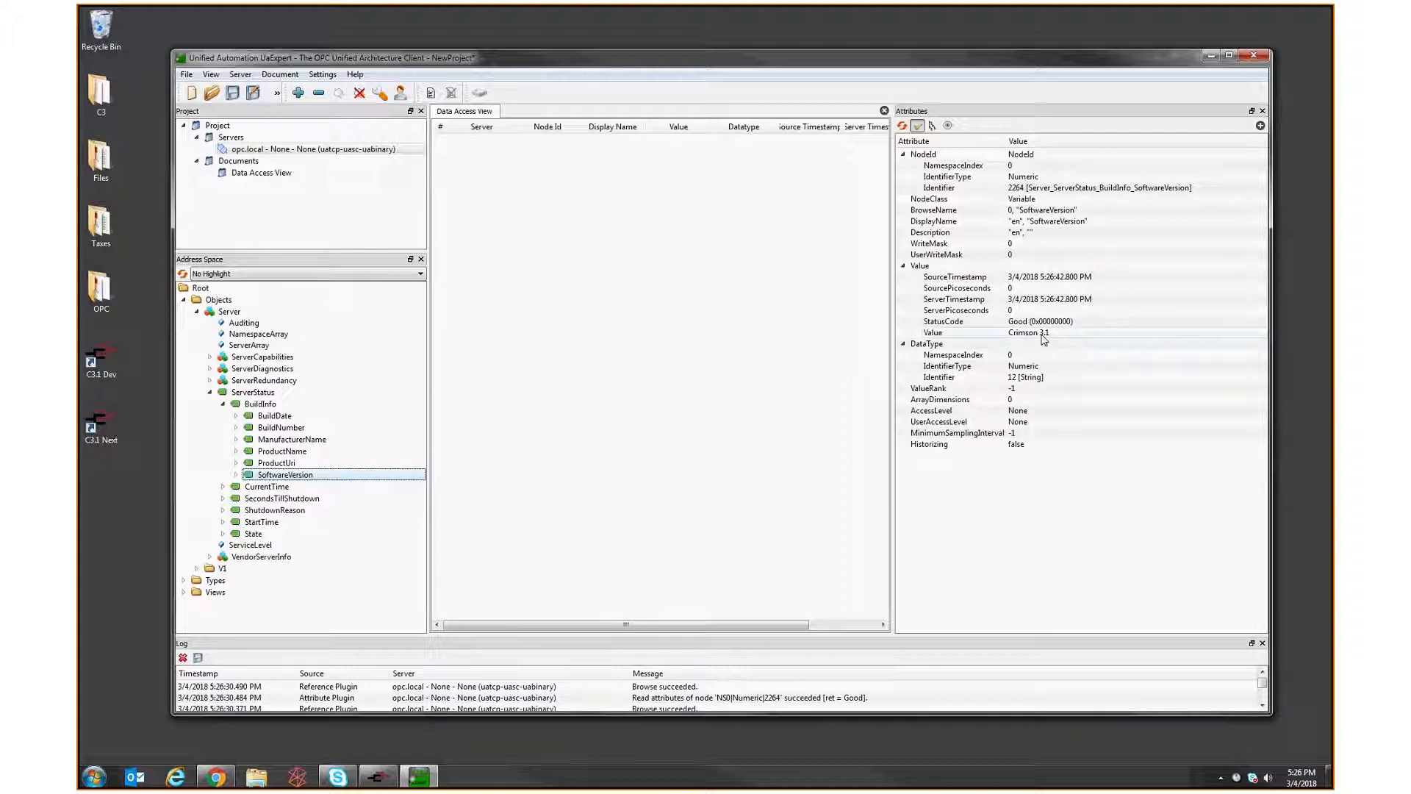
- Collapse the Server object and examine the Double, Integer and String arrays and the Tags folder under V1
click(197, 312)
double_click(223, 324)
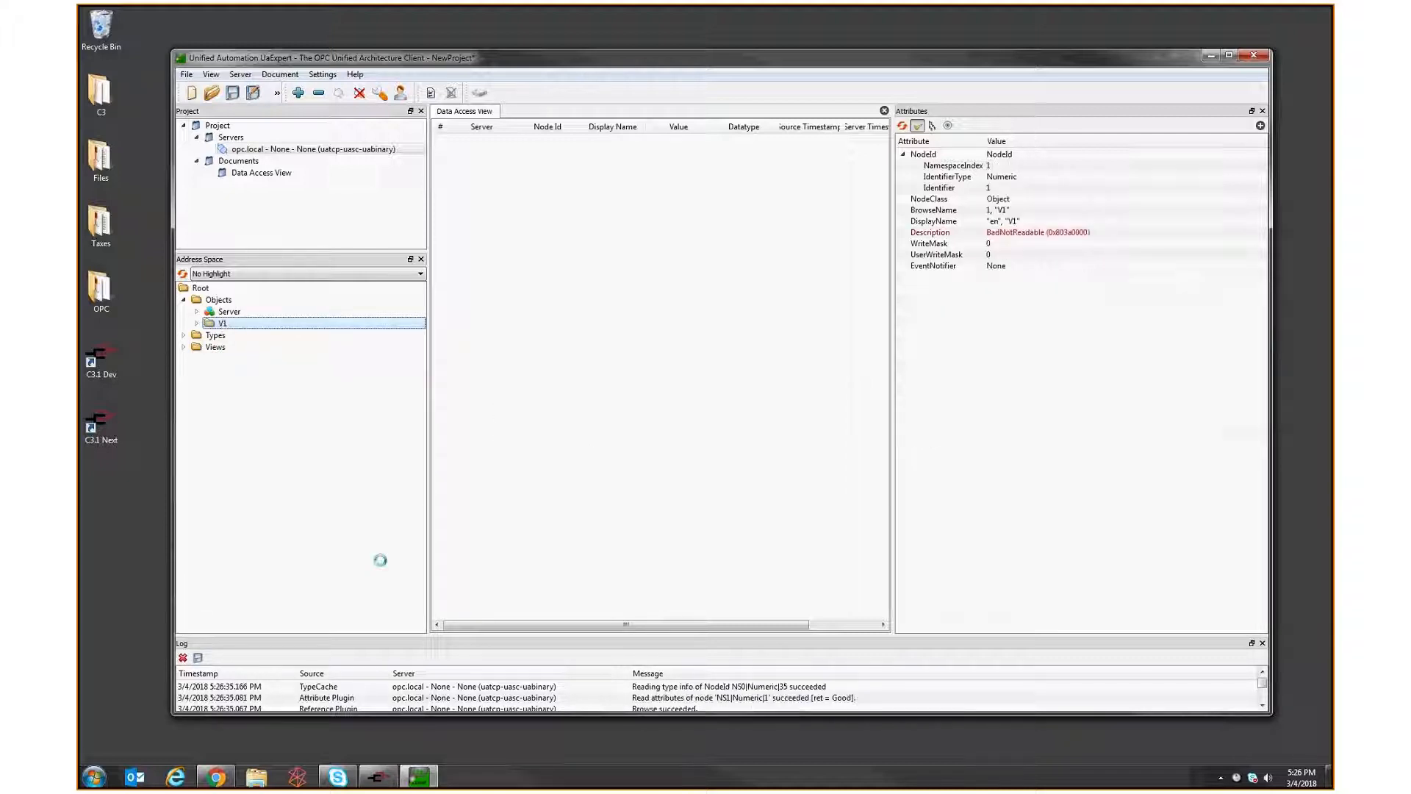
key(Down)
key(Right)
key(Down)
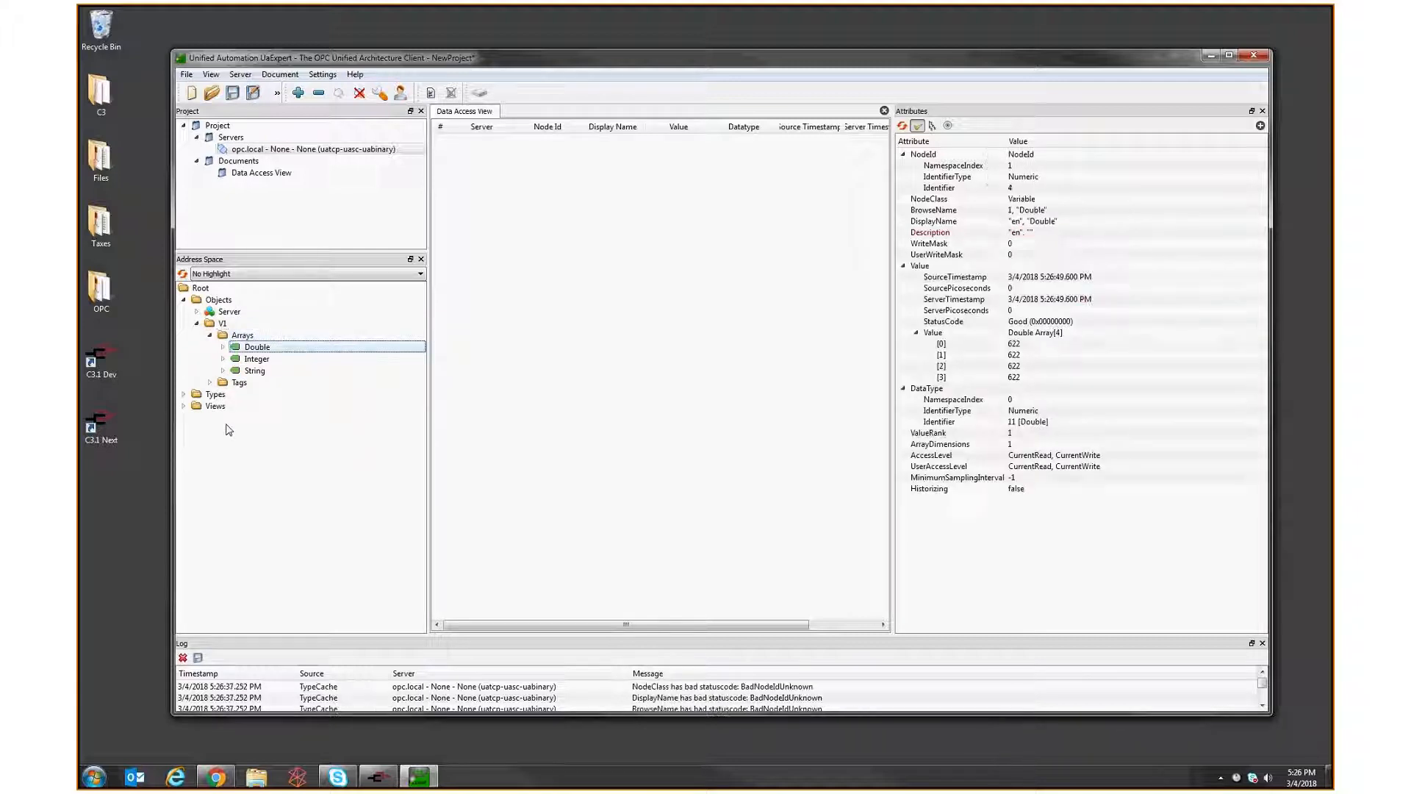
key(Down)
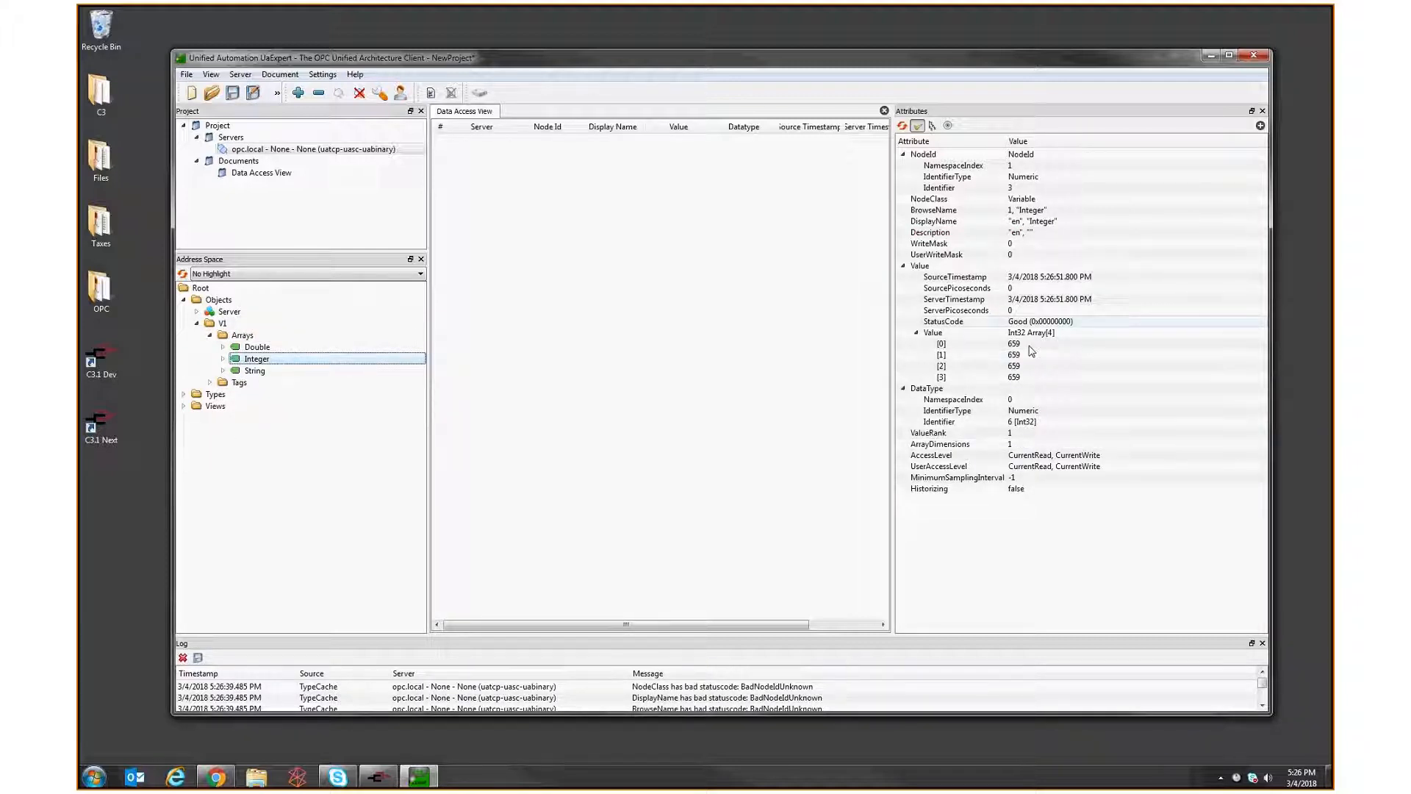
key(Down)
key(Down)
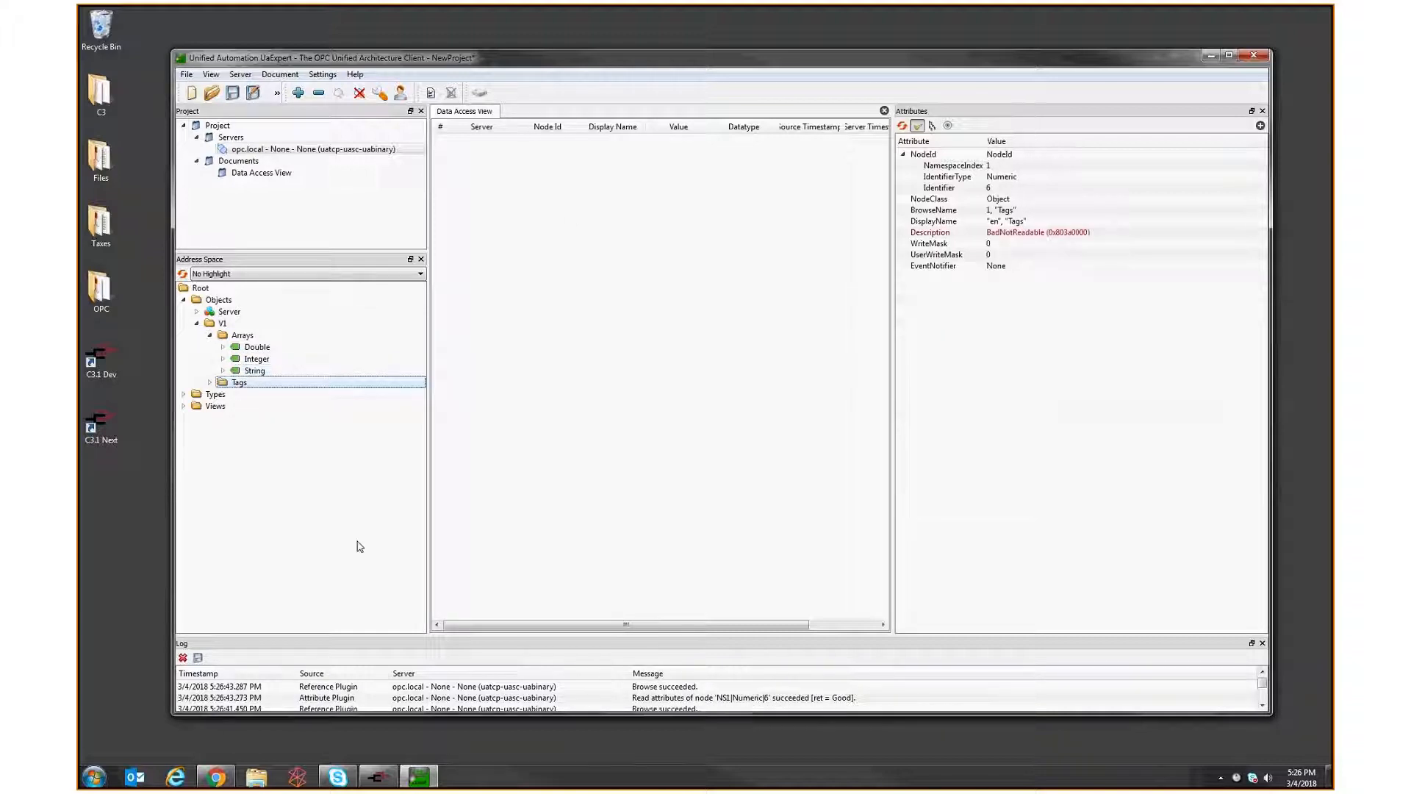
- Expand the Tags folder under V1 and examine Tag1's attributes
key(Right)
key(Down)
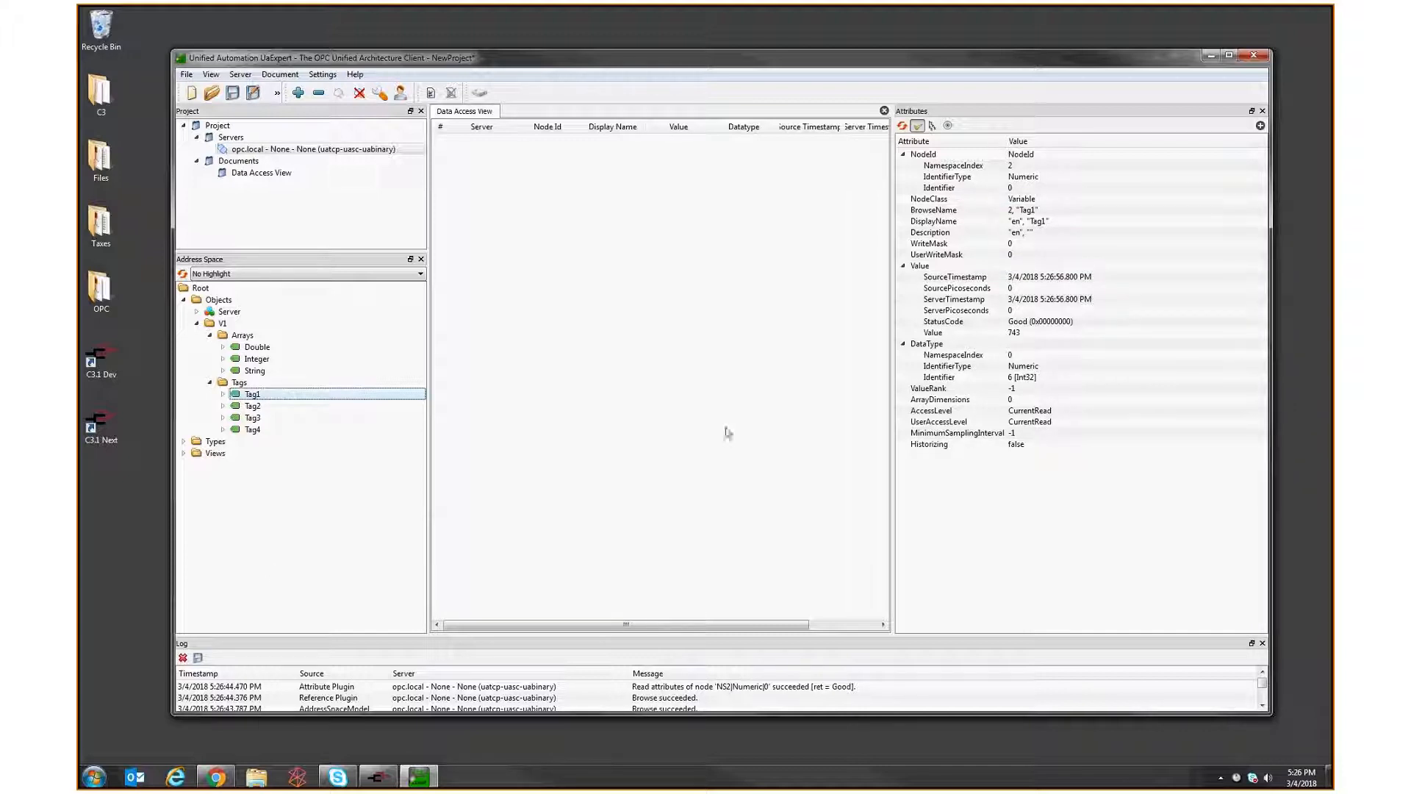
- Switch to Crimson, set Tag1's description to "This is tag 1" and download the database to the device
click(378, 776)
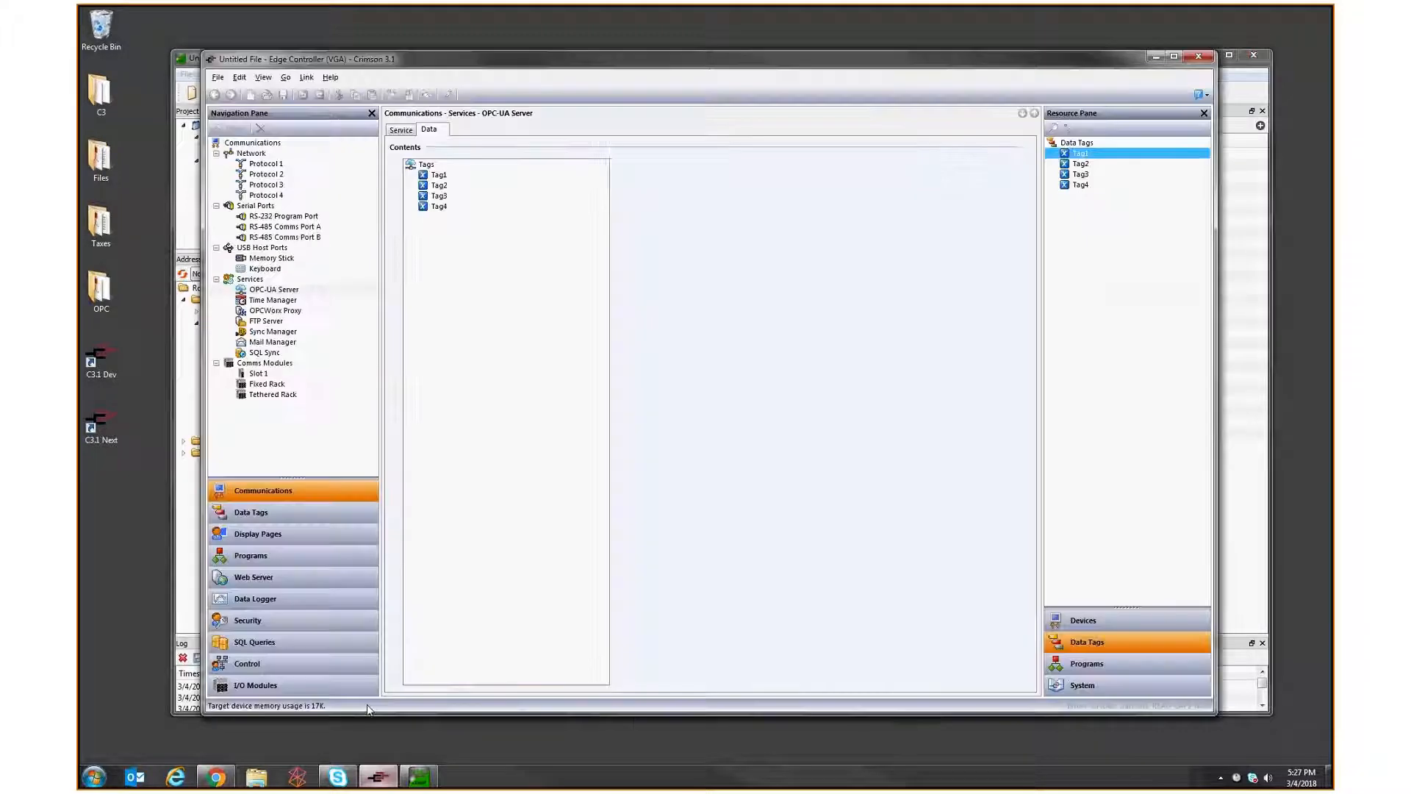
click(272, 512)
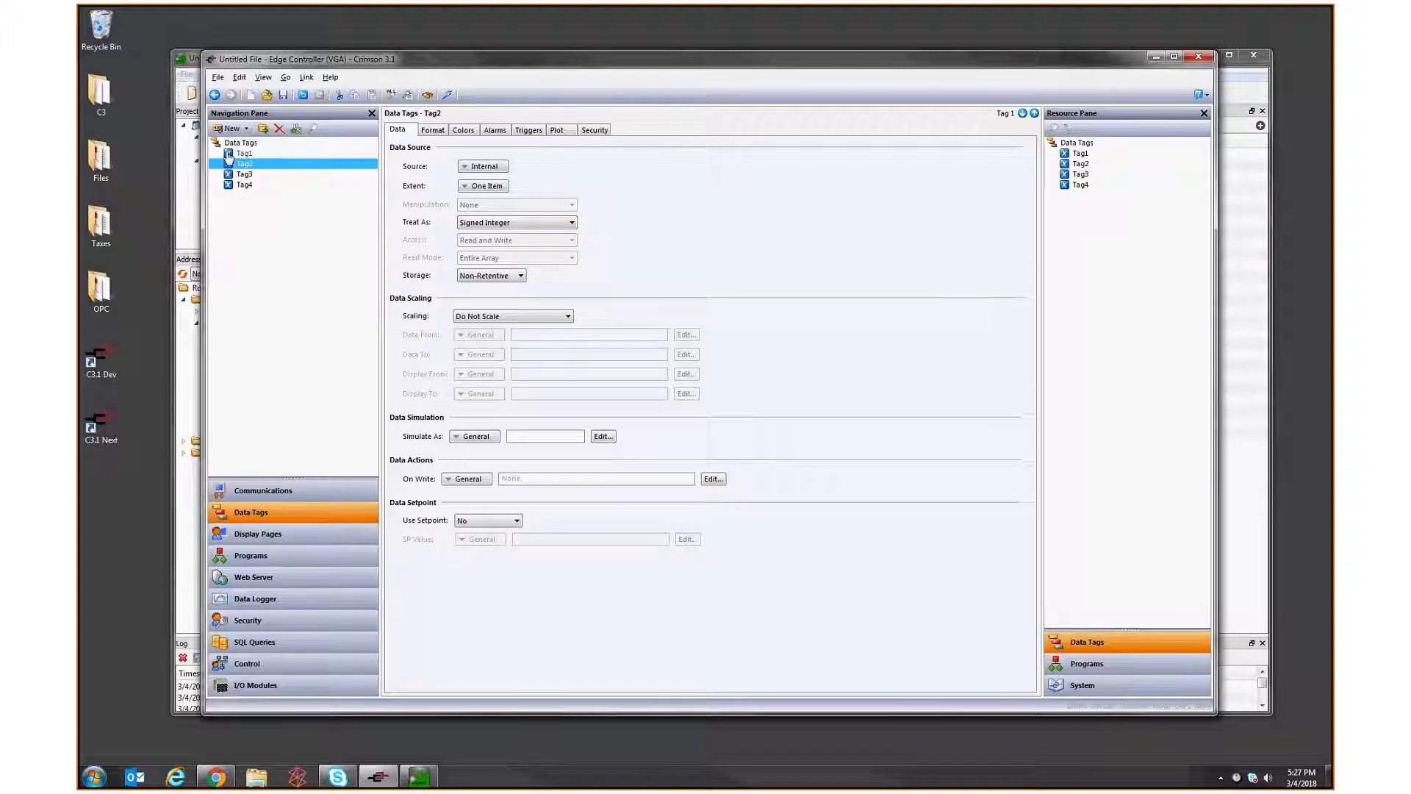
click(244, 153)
click(432, 130)
click(466, 183)
text(This is Tag 1)
key(Return)
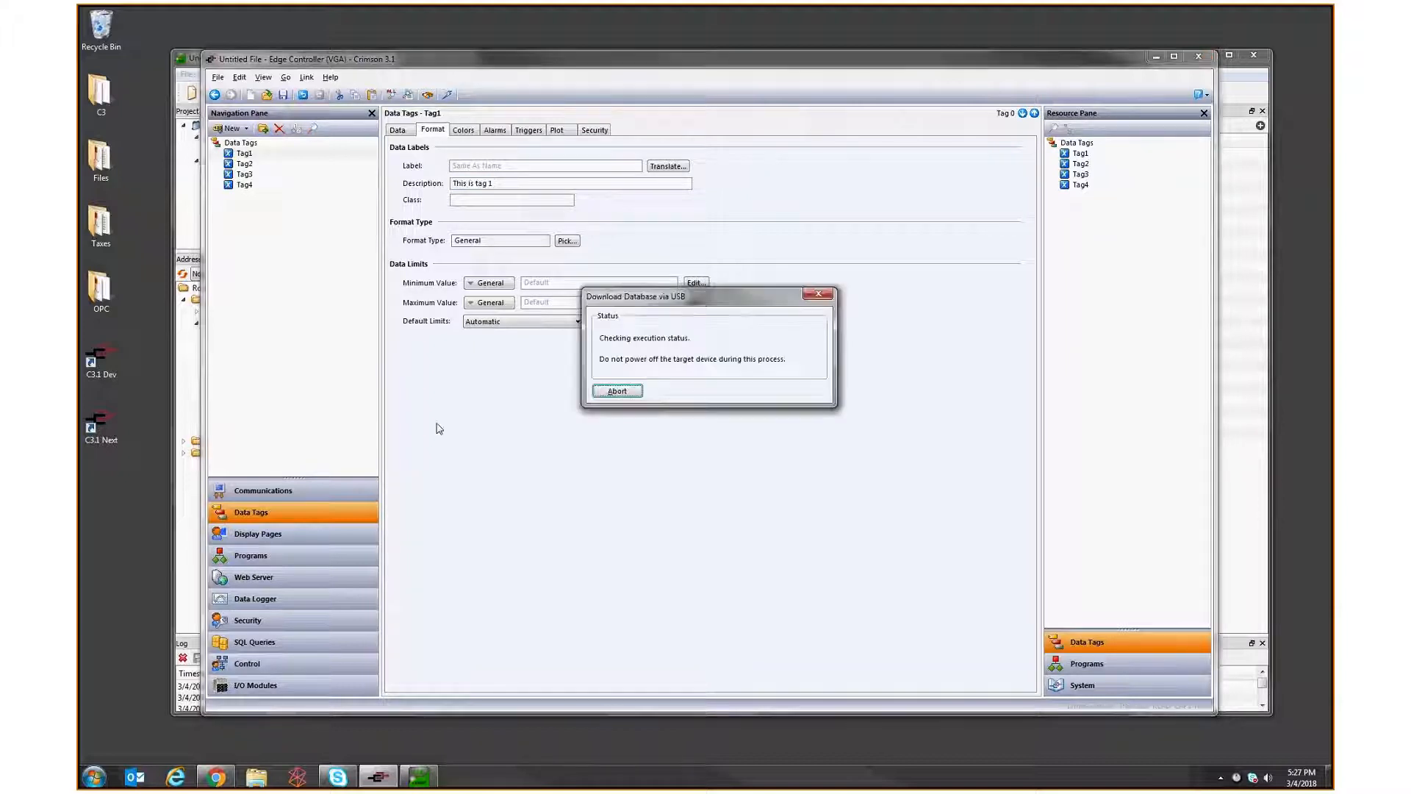
- Return to UaExpert, browse V1's Tags folder down to Tag1 and examine its Description attribute
click(1156, 56)
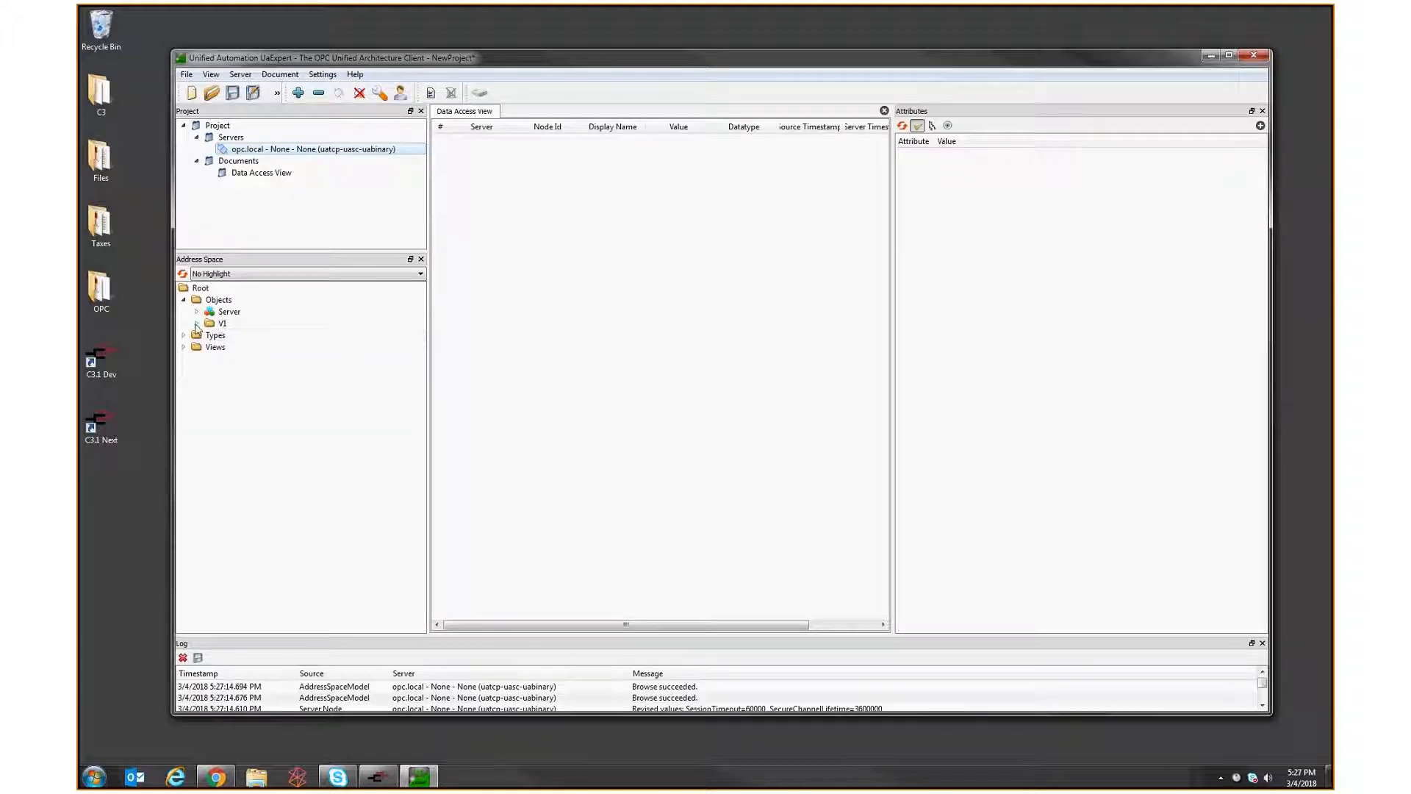
click(196, 323)
double_click(239, 347)
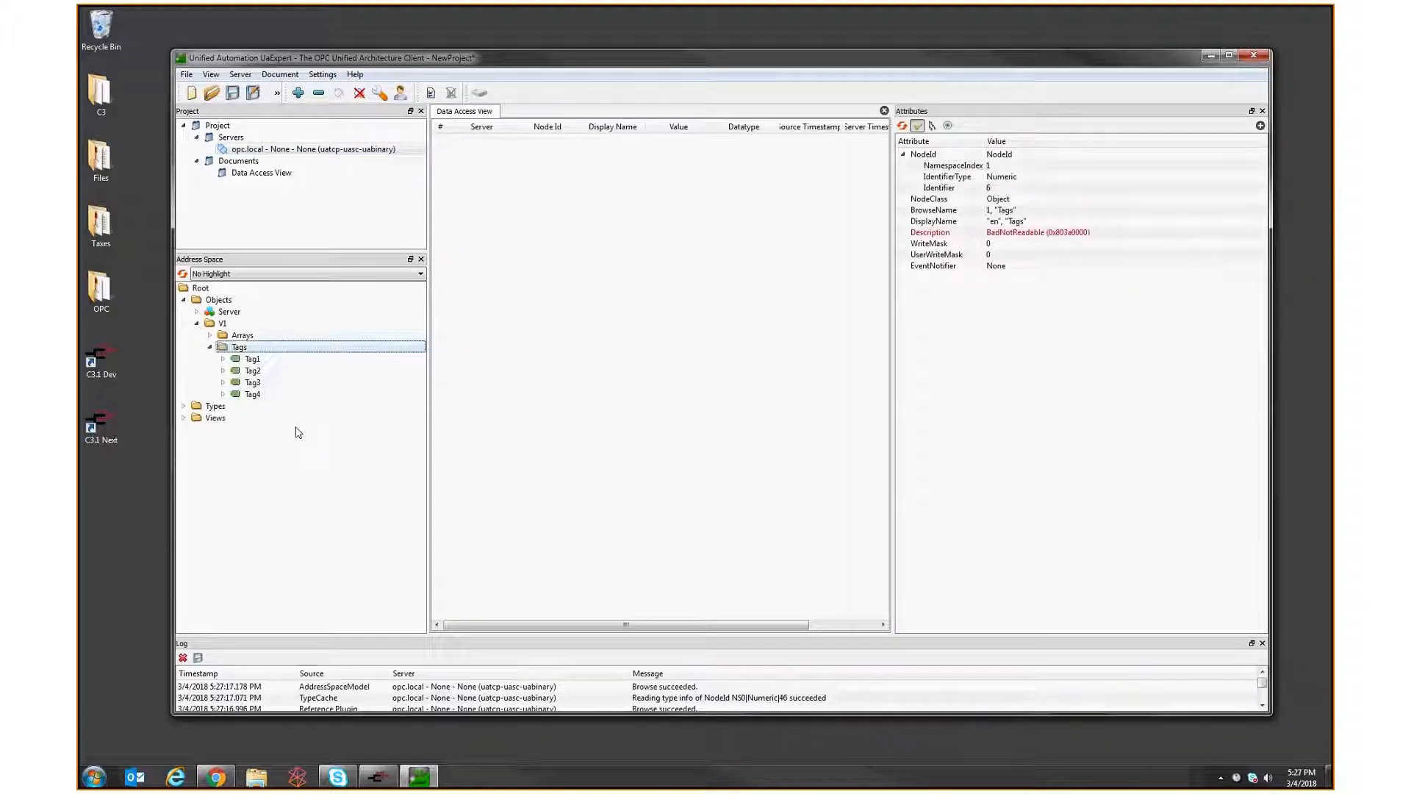
click(287, 359)
click(1038, 233)
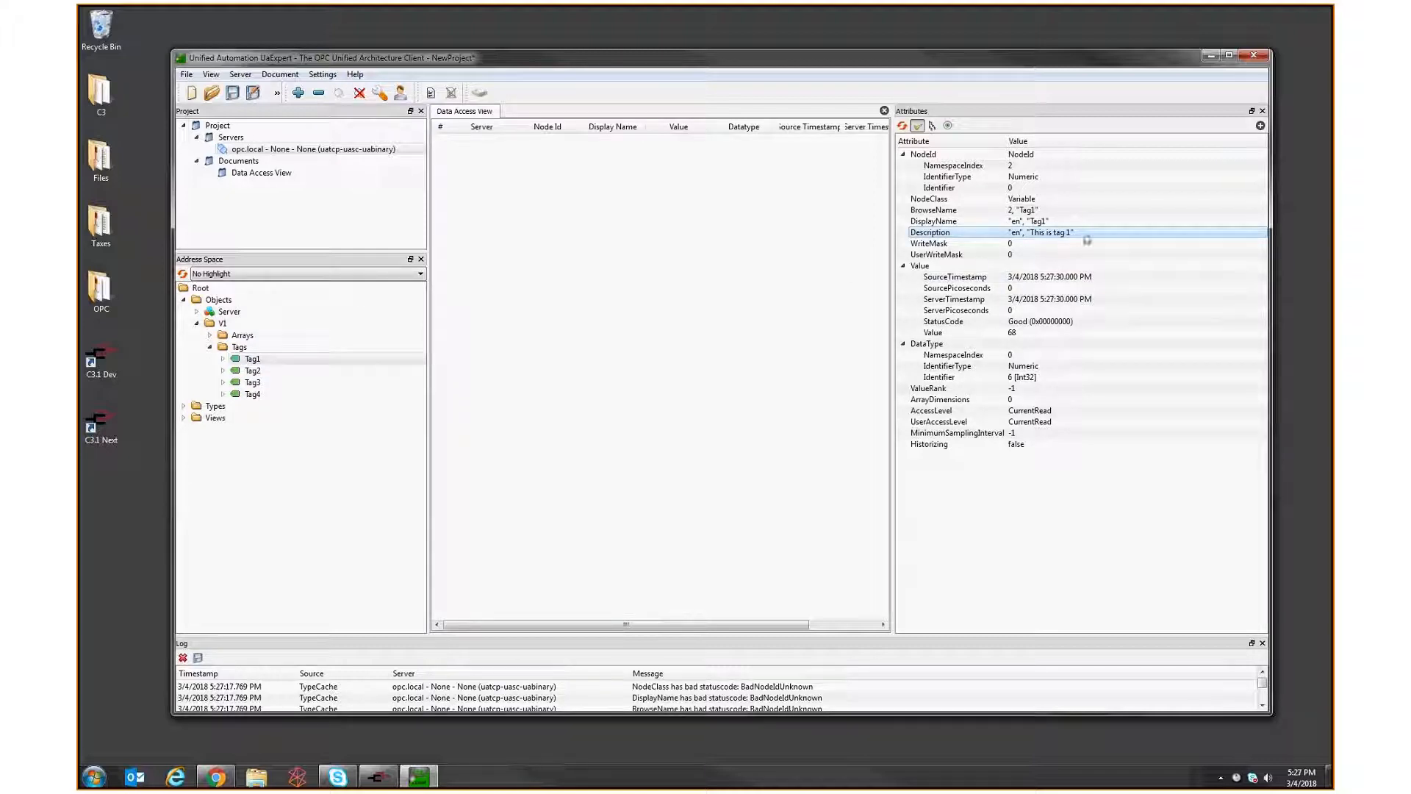
- Switch to Crimson, set Allow Writes to Yes for the OPC-UA Server and download the database
click(377, 777)
click(263, 490)
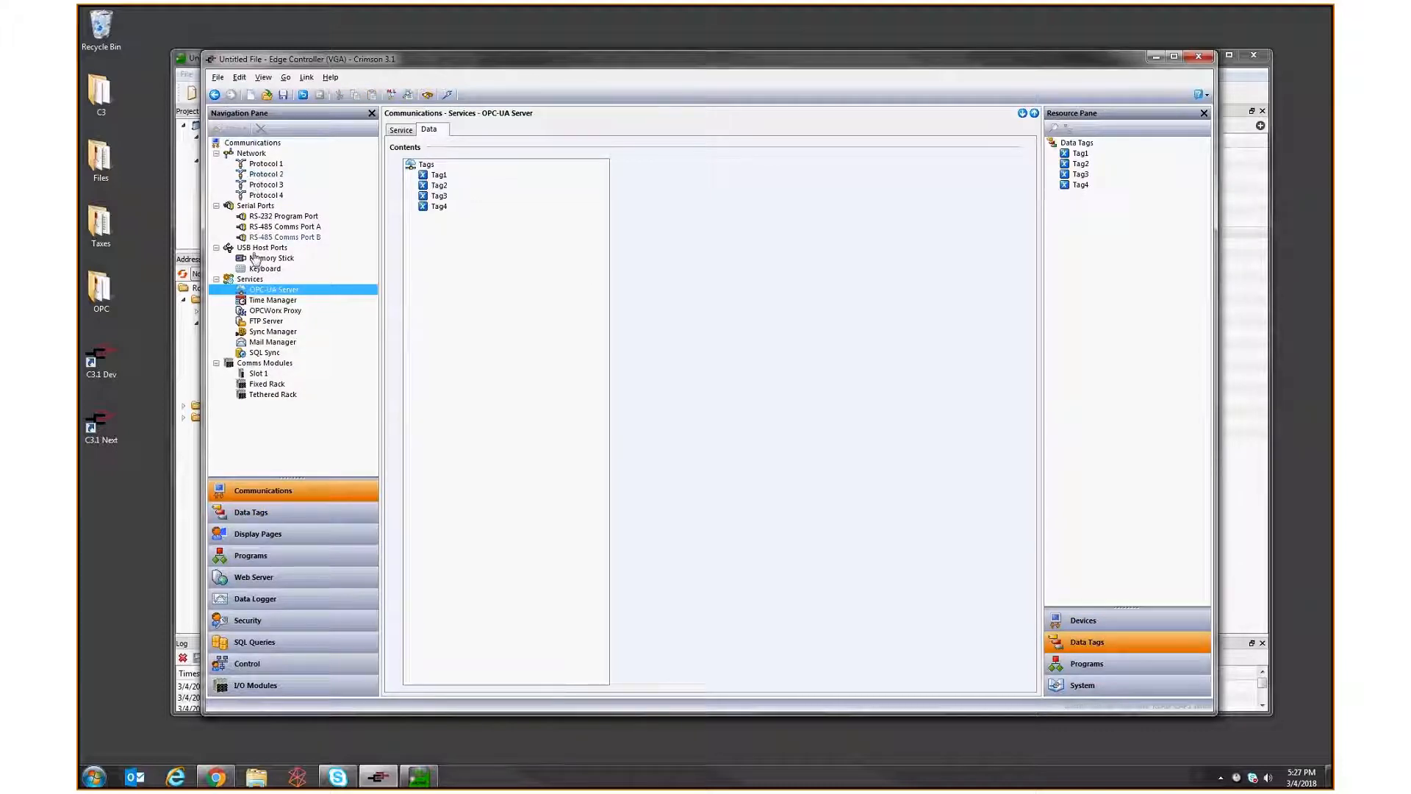
click(267, 293)
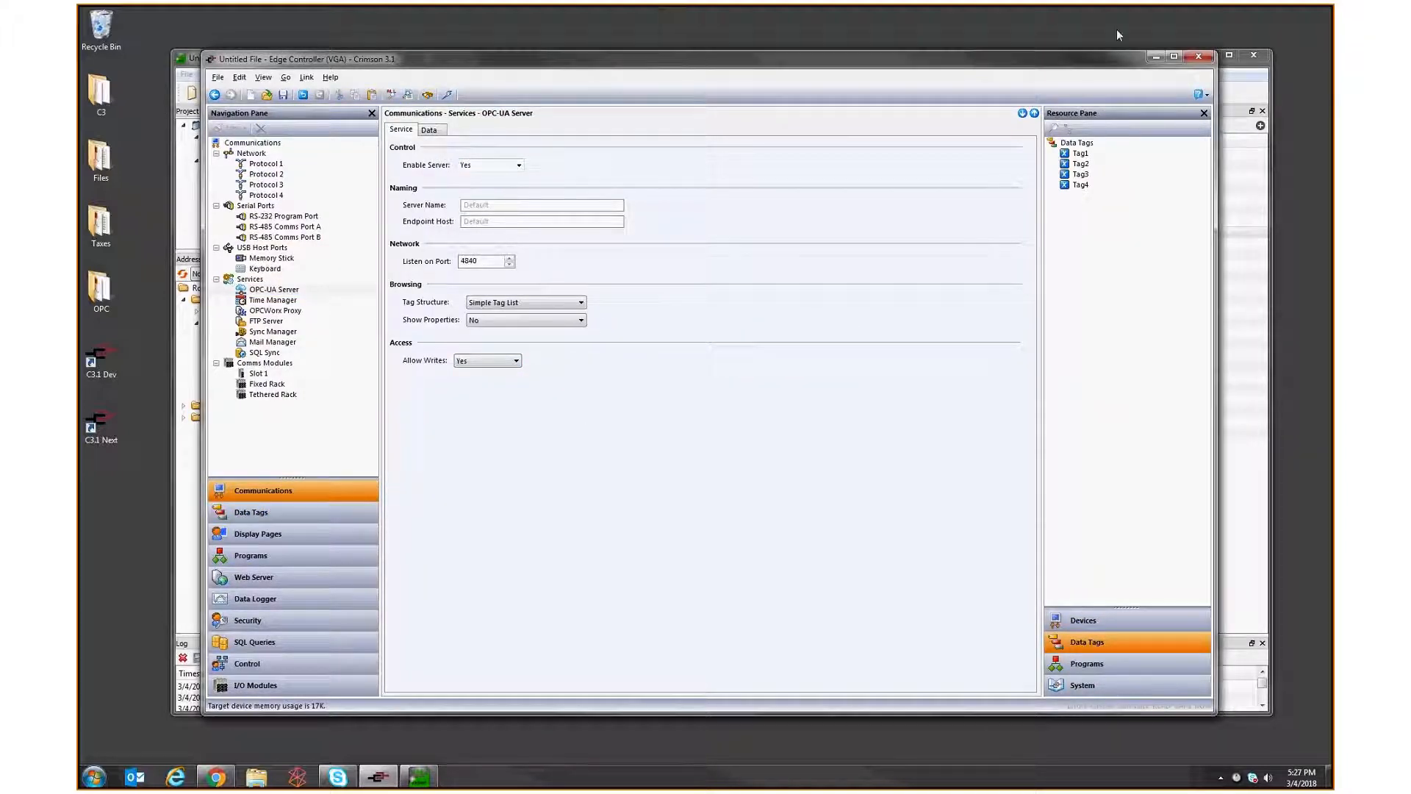
- Return to UaExpert, browse V1's Tags folder down to Tag1 and examine its access level attributes
click(1149, 56)
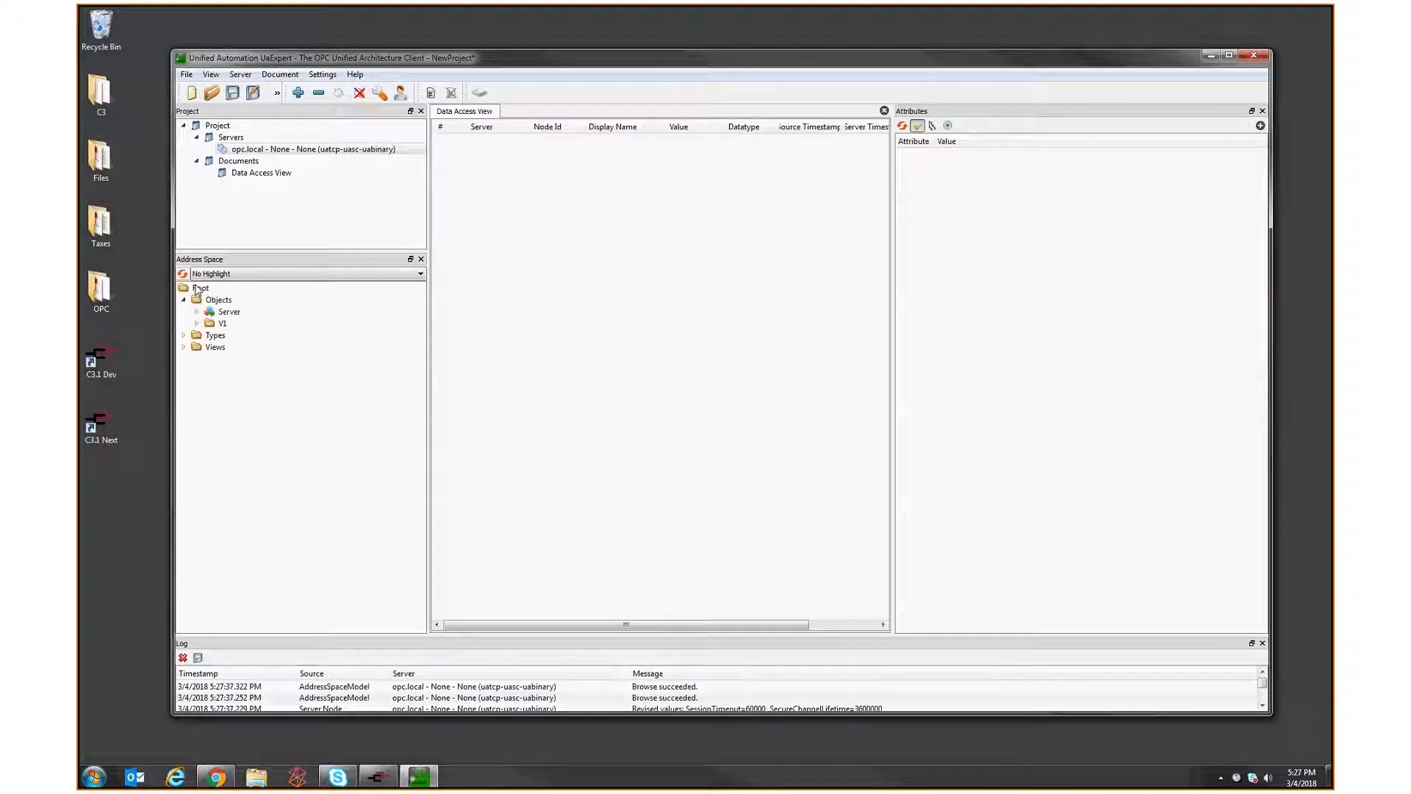
click(196, 324)
click(210, 347)
click(249, 359)
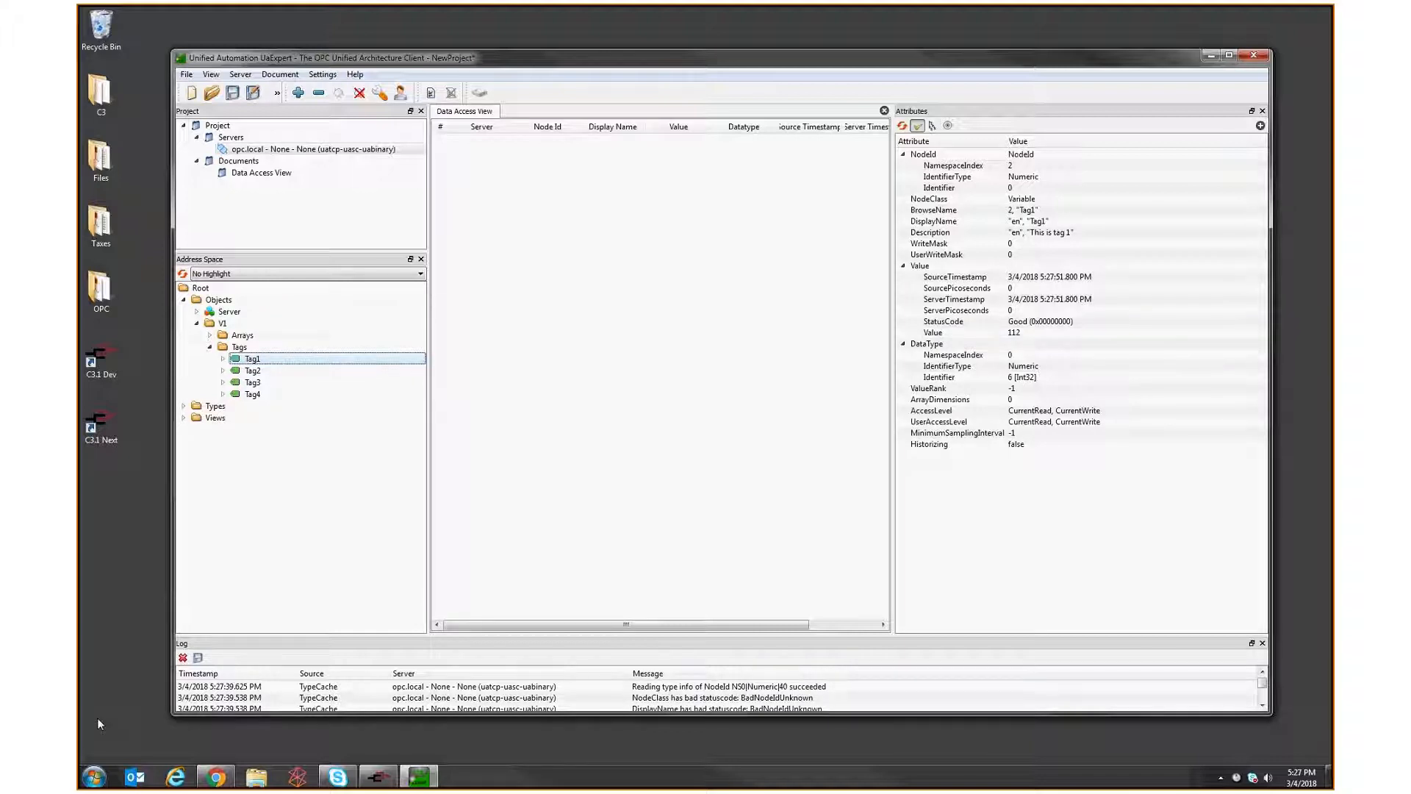
- Write 5000 to Tag1's Value attribute in UaExpert, checking the tag in the browser's Remote View before and after the write
click(216, 777)
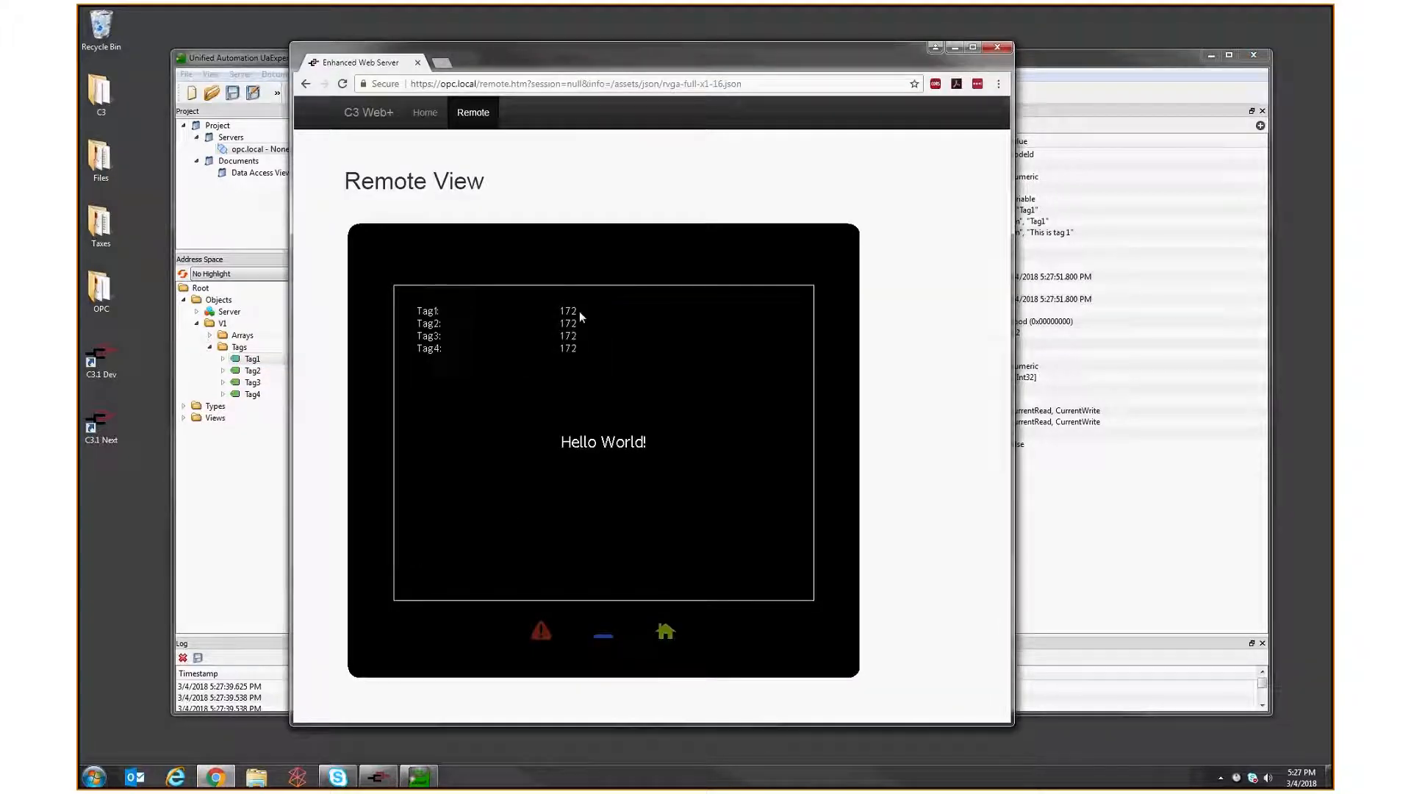
click(1068, 353)
double_click(1015, 333)
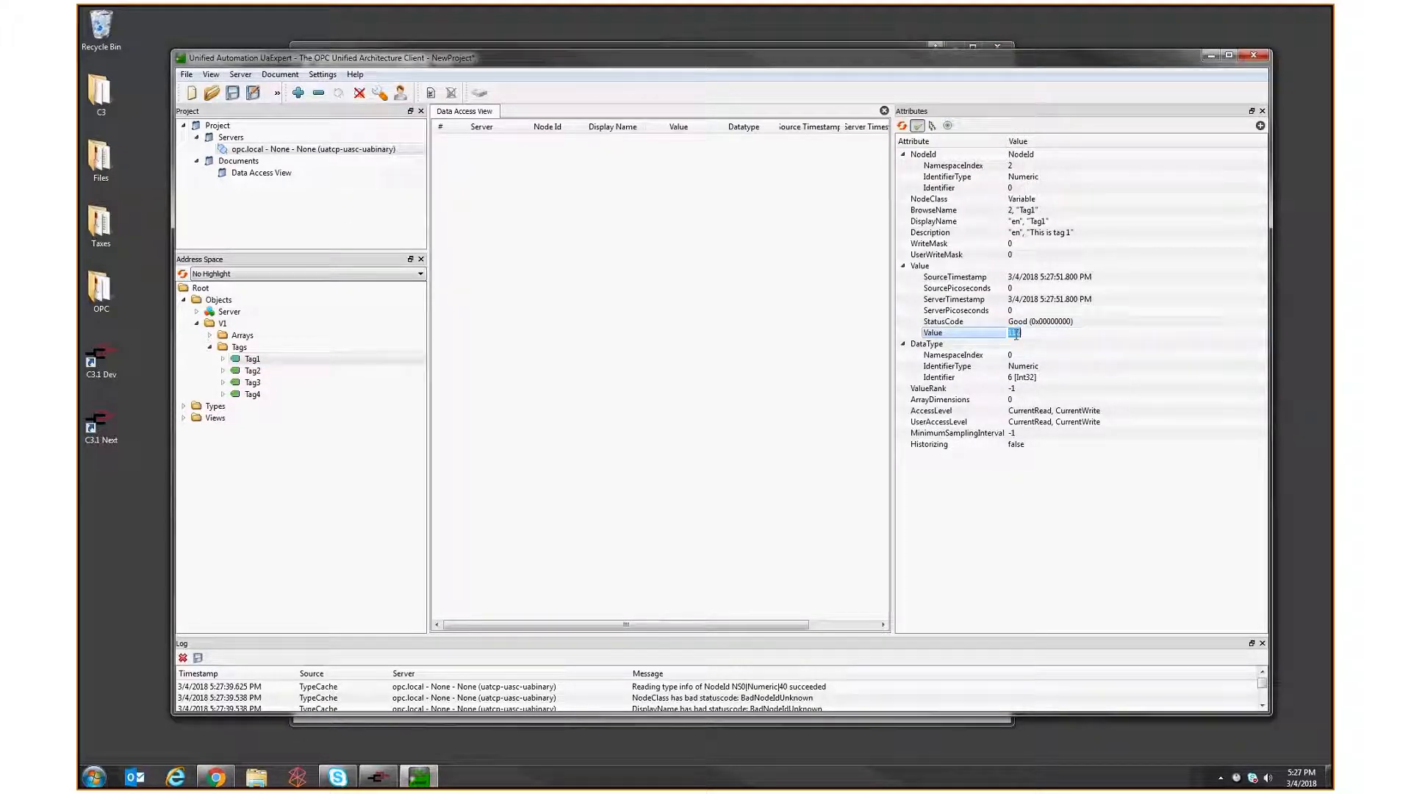
text(5000)
key(Return)
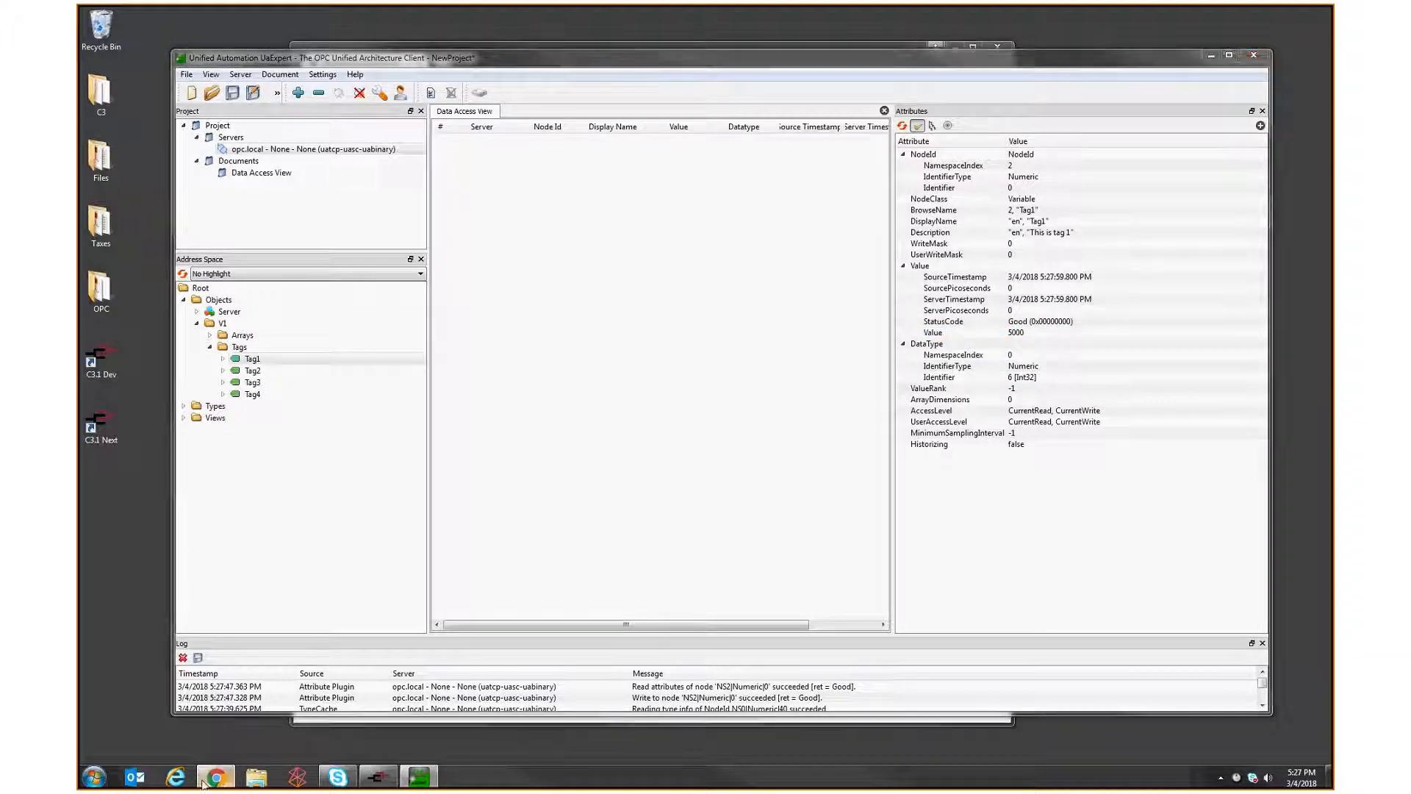
key(alt+Tab)
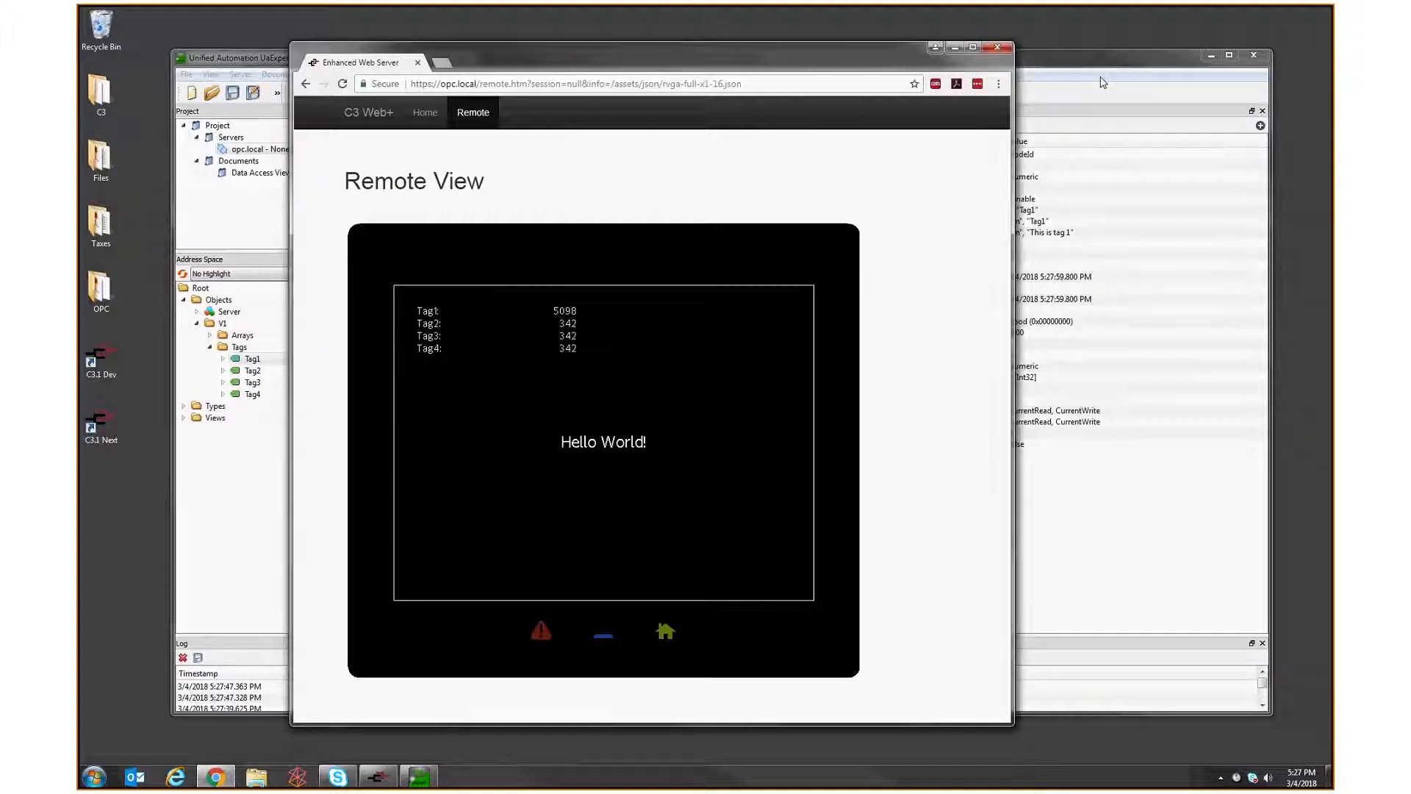
click(1033, 62)
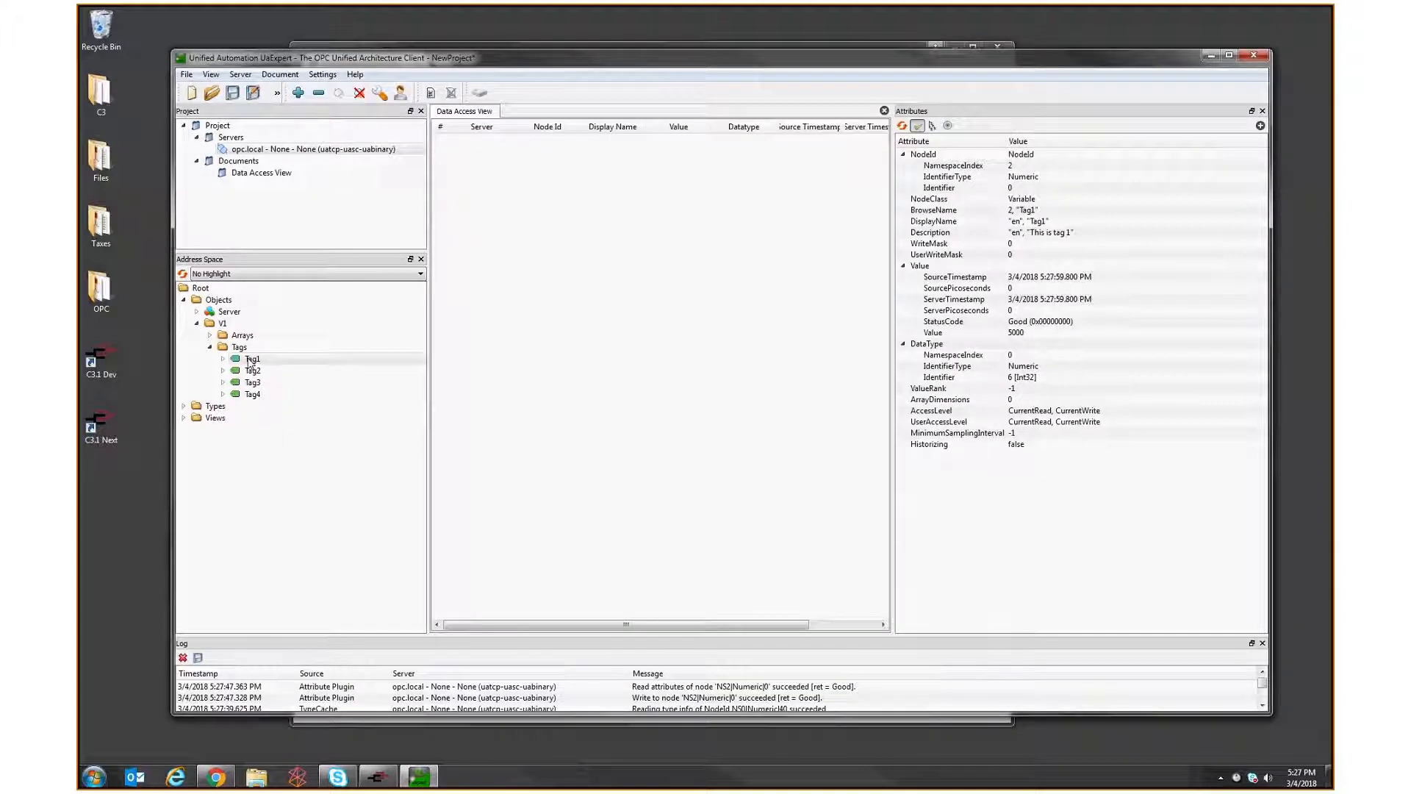
- Switch to Crimson and create a data tag folder Group1 containing Tag1 and Tag2
click(369, 783)
click(251, 512)
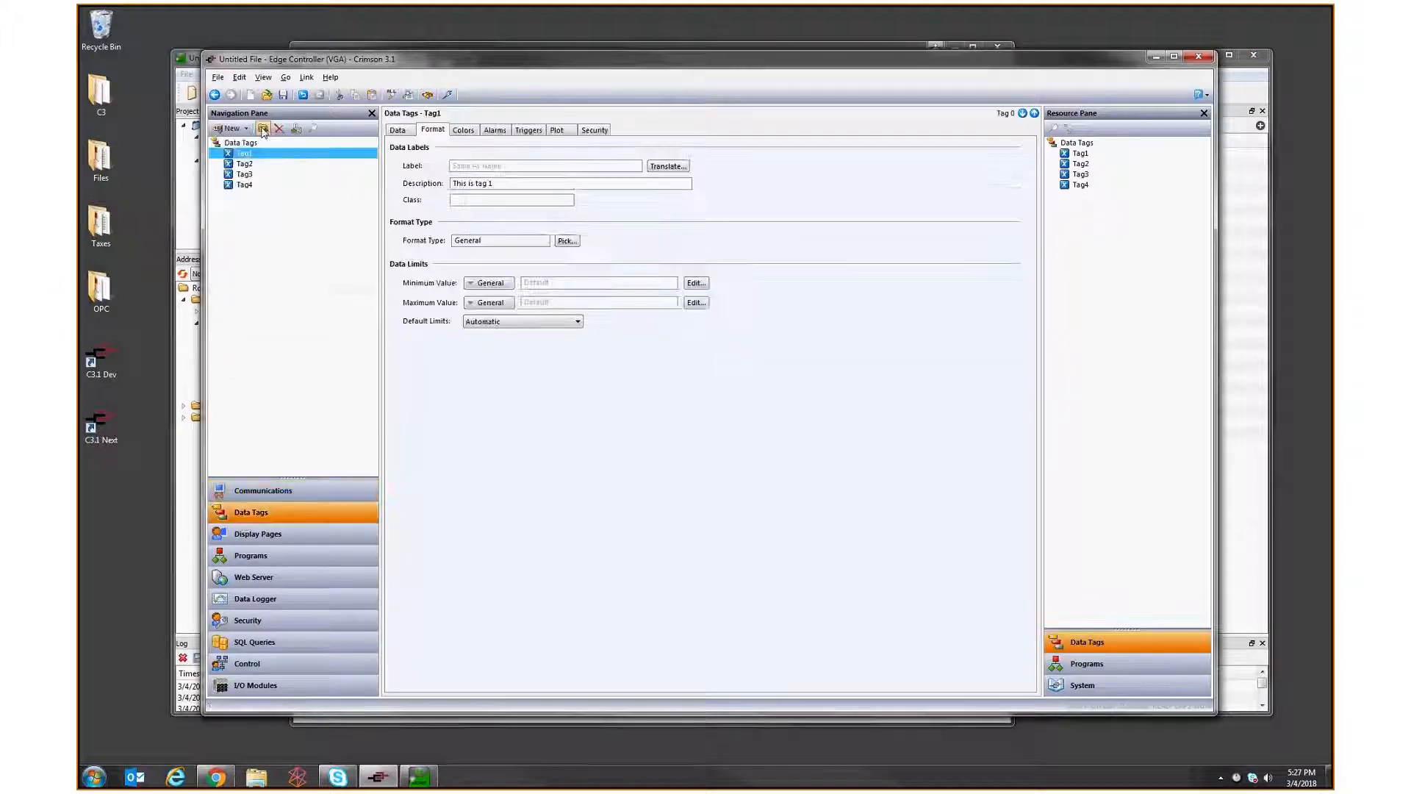
click(263, 129)
drag(244, 153, 261, 171)
drag(265, 175, 250, 153)
- Create a second top-level tag folder Group2 containing Tag3 and Tag4, and download the database
click(244, 142)
click(263, 129)
drag(244, 184, 261, 207)
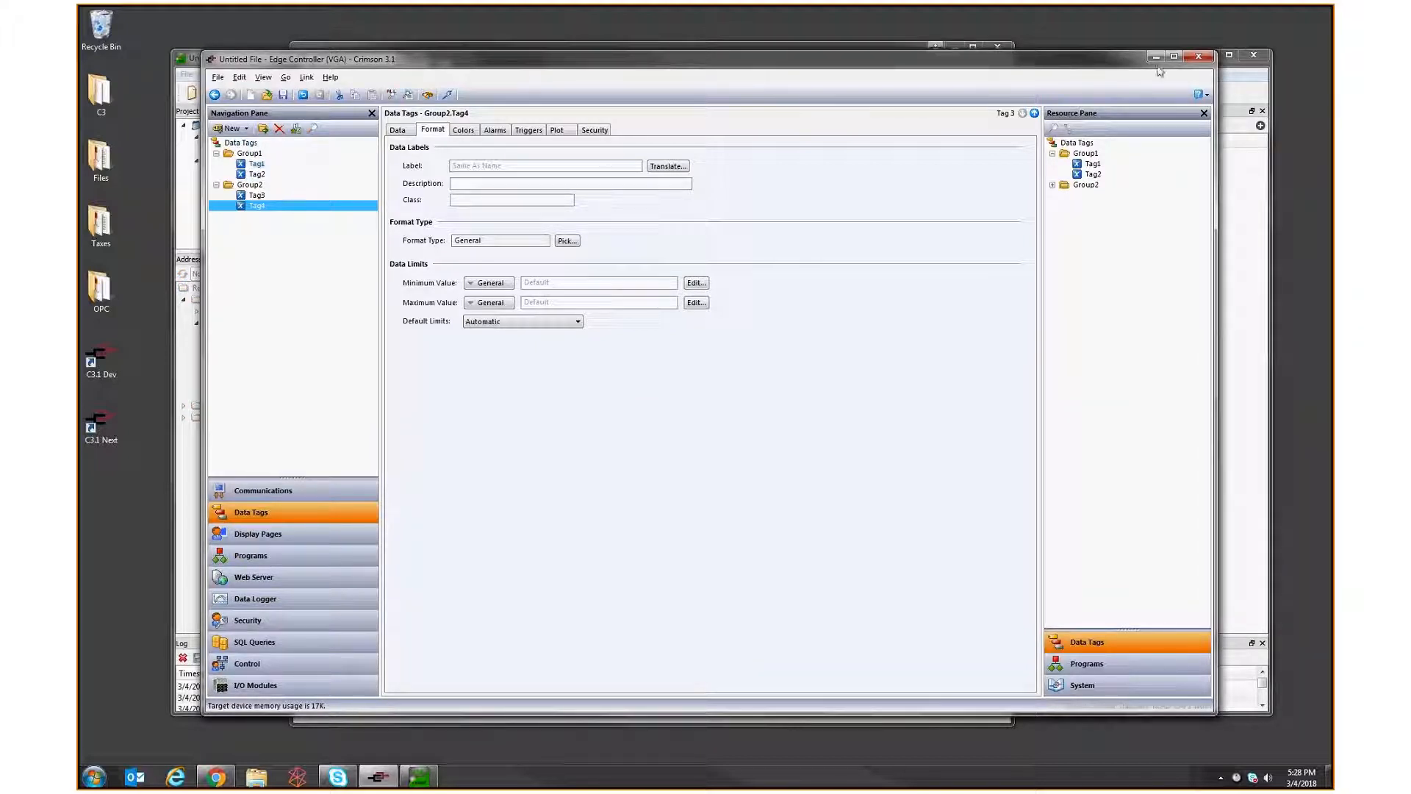
- Switch to UaExpert and reconnect to the opc.local server
click(1237, 85)
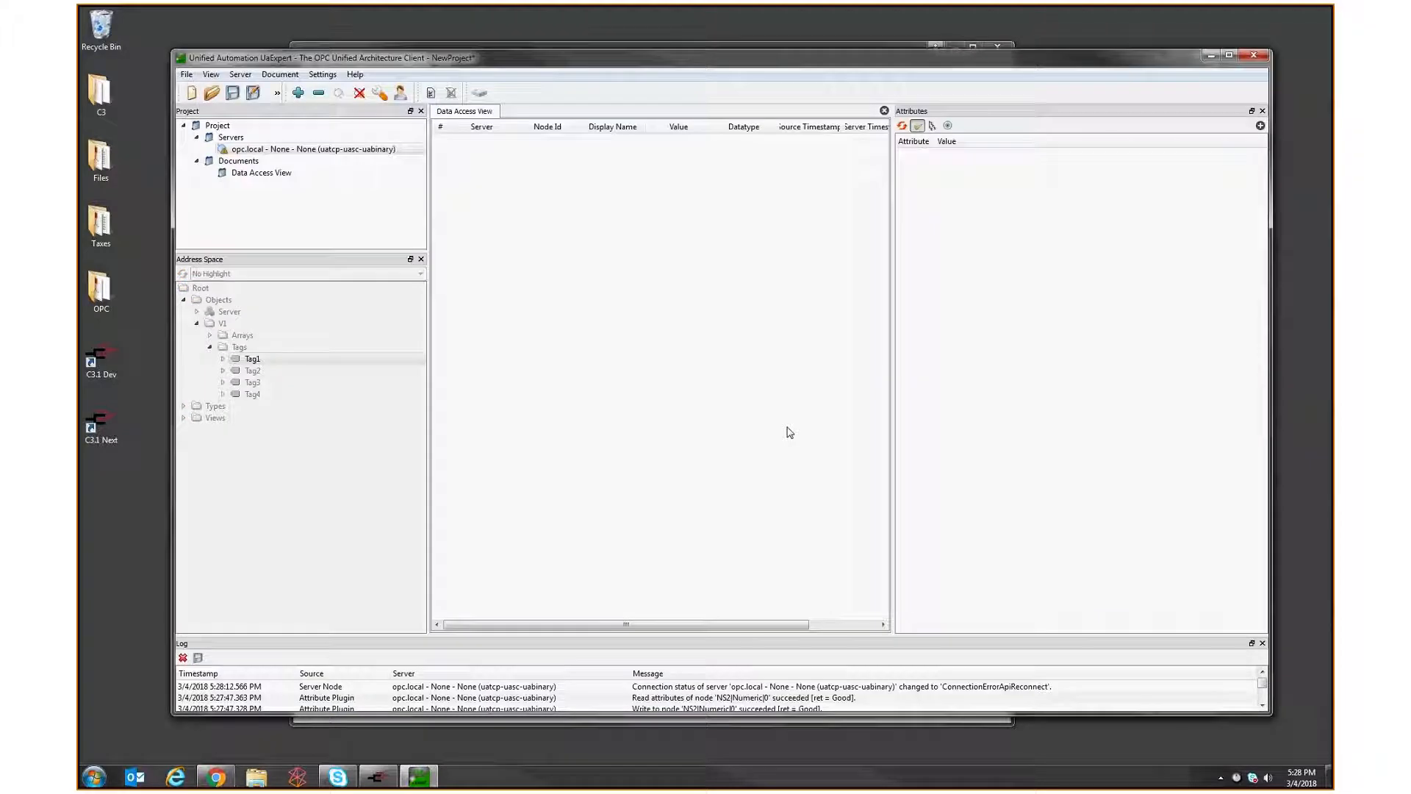
click(338, 93)
click(337, 93)
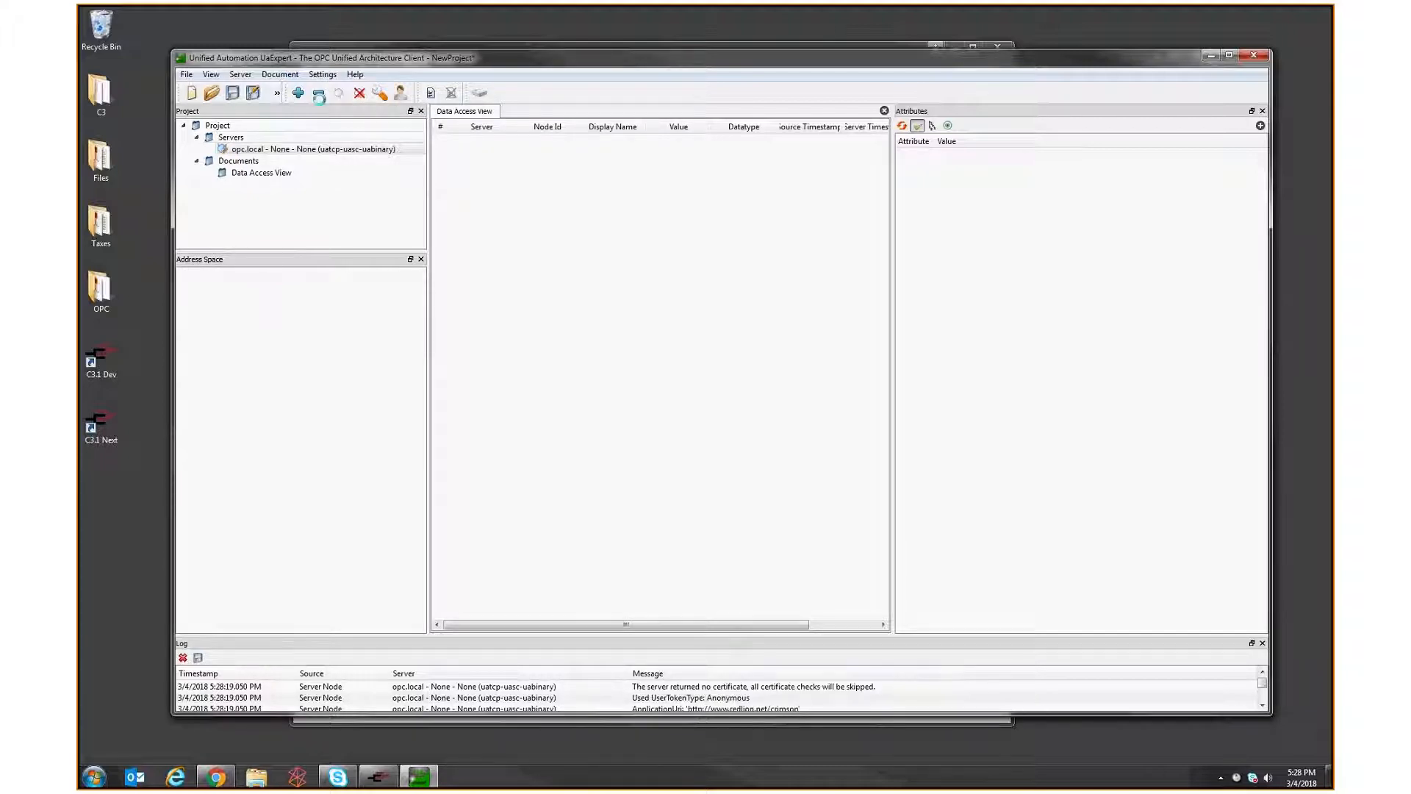
- Expand the Tags folder under V1 and examine the names and attributes of the four grouped tags
double_click(227, 324)
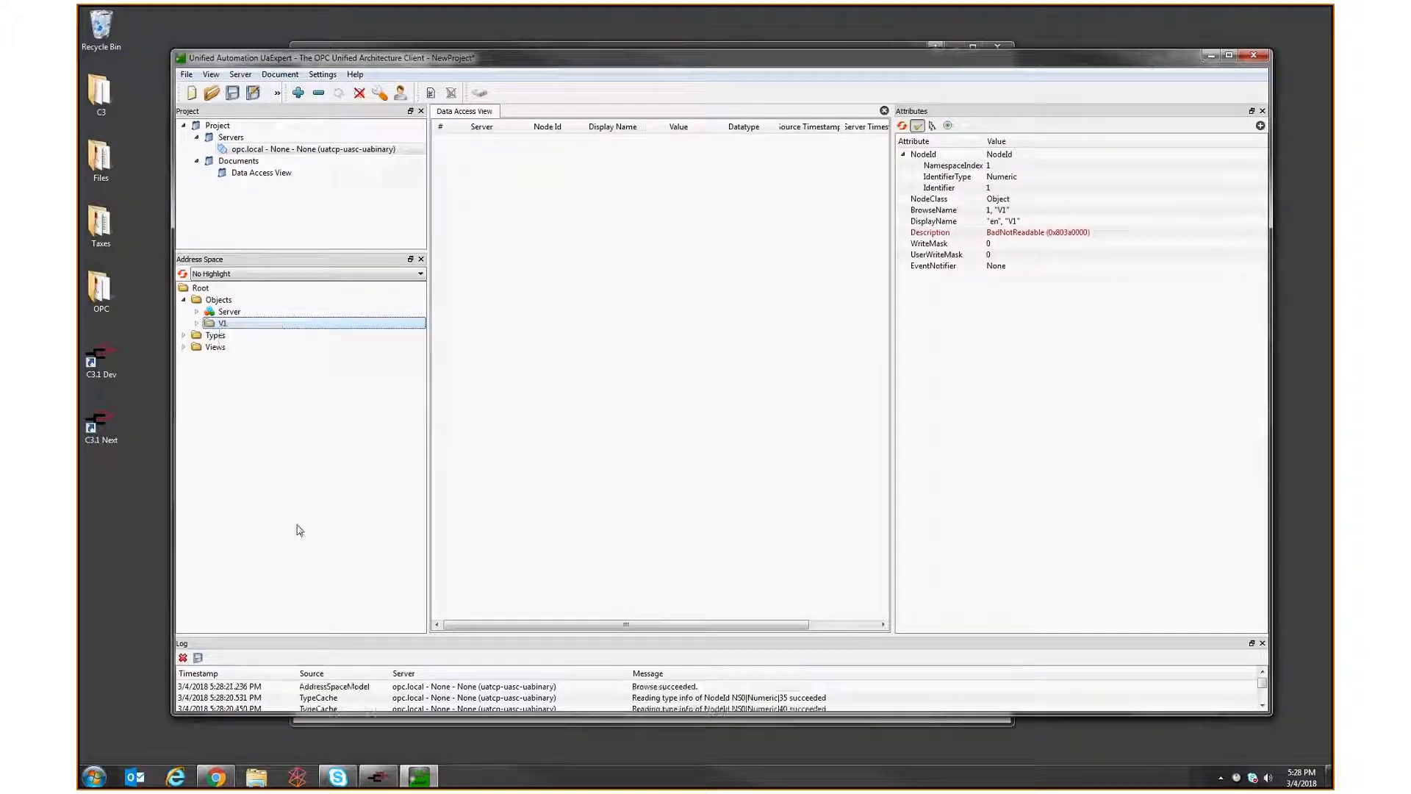
key(Down)
key(Down)
key(Right)
key(Down)
key(Down)
key(Down)
key(Down)
key(Up)
key(Up)
key(Up)
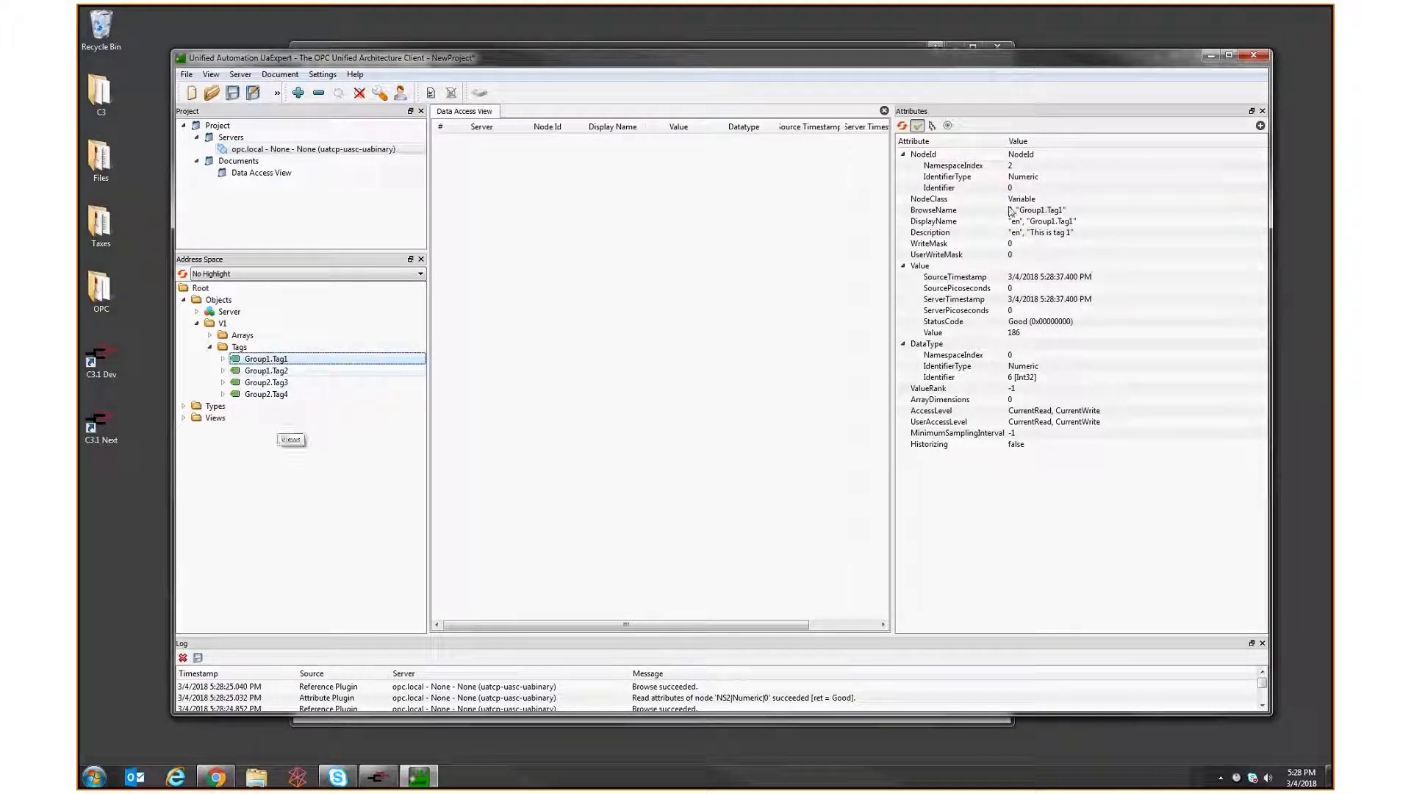
- Switch to Crimson, set the OPC-UA Server's Tag Structure to Folders with Short Names and download the database
click(1209, 57)
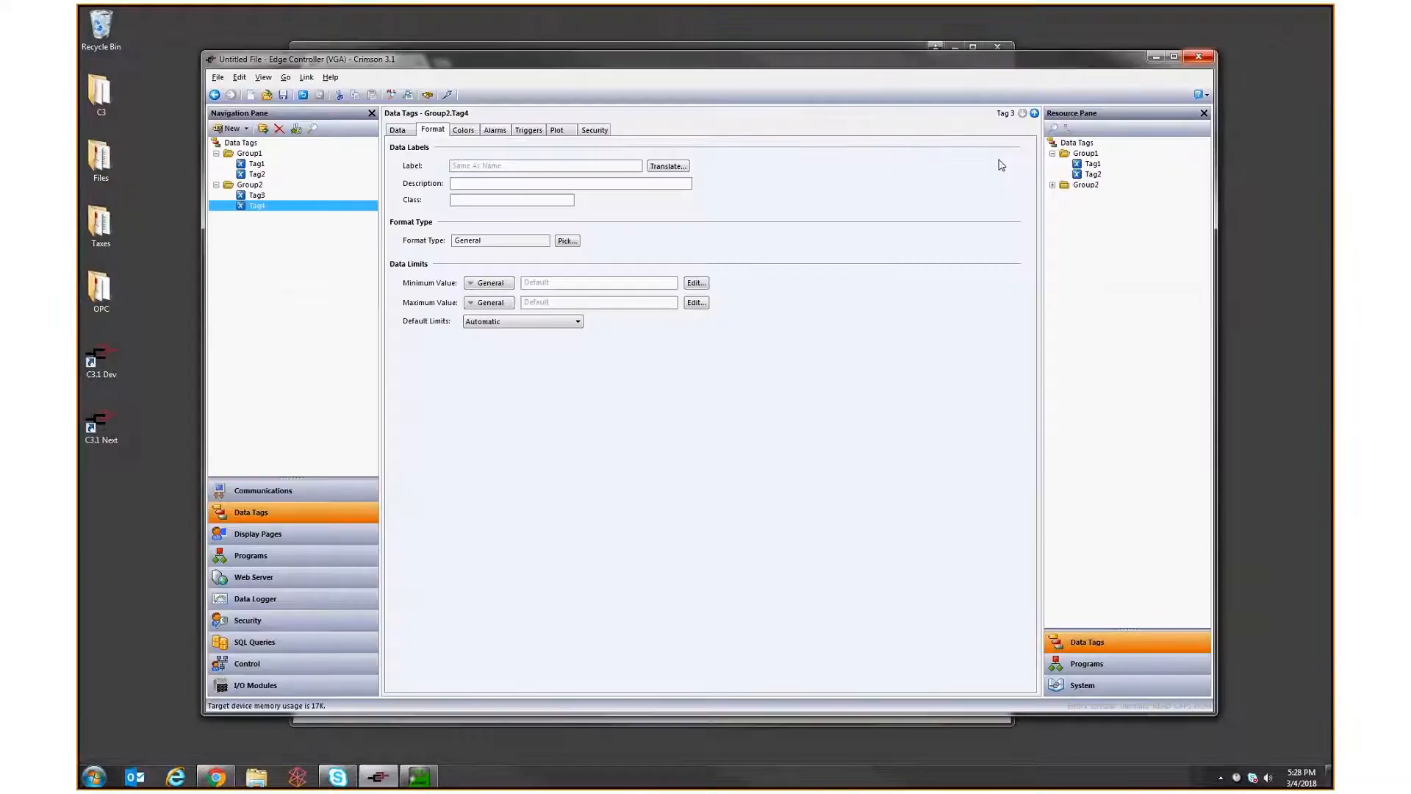
click(263, 490)
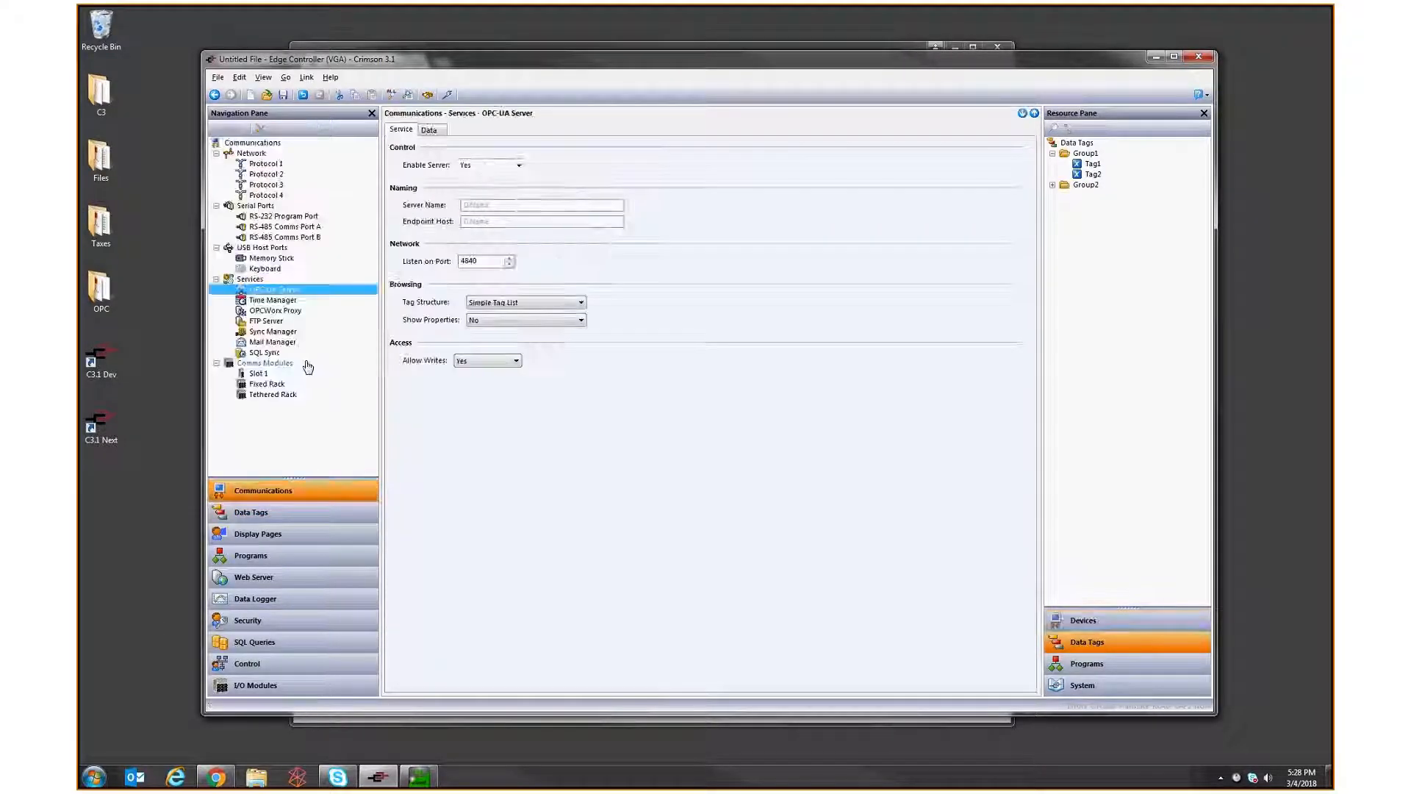
click(528, 307)
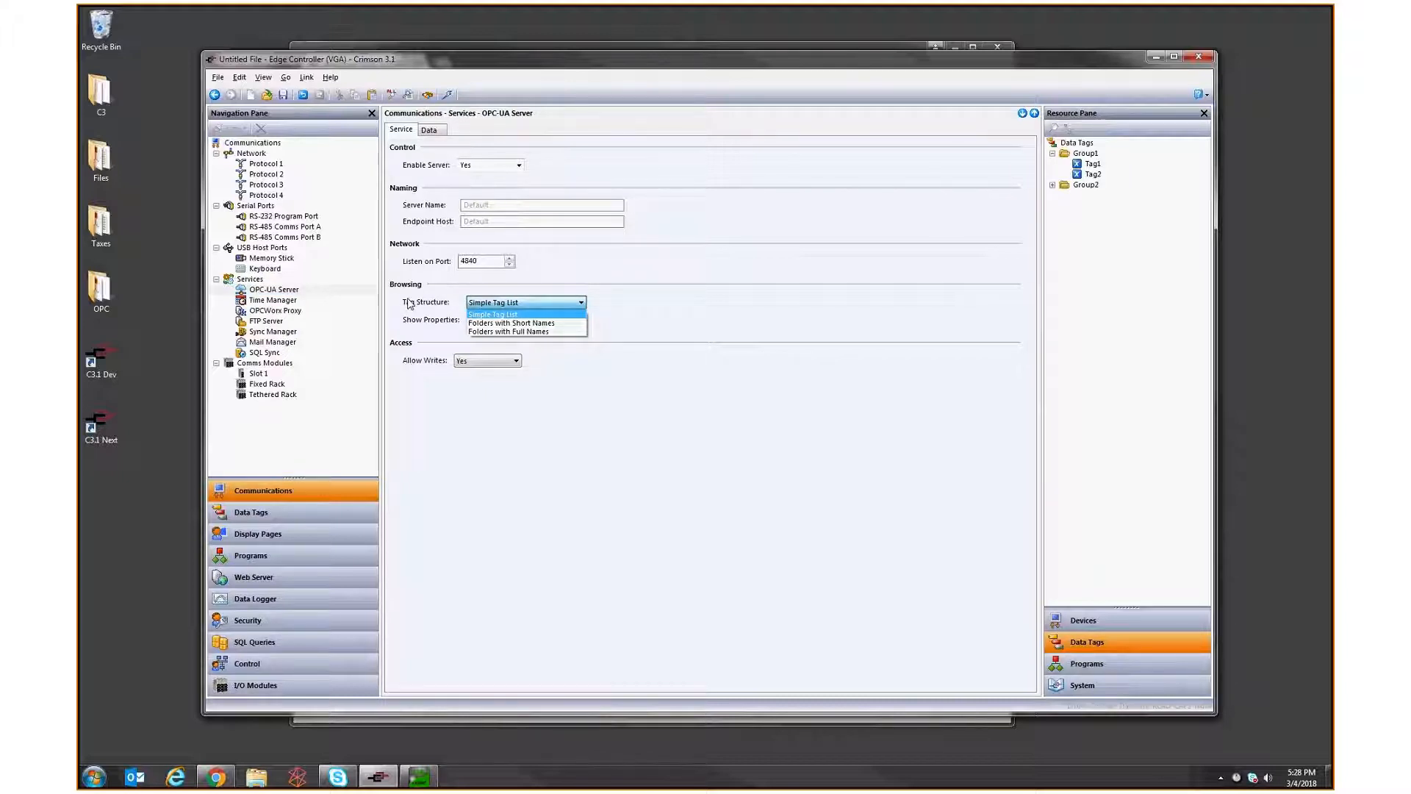
click(512, 324)
click(447, 95)
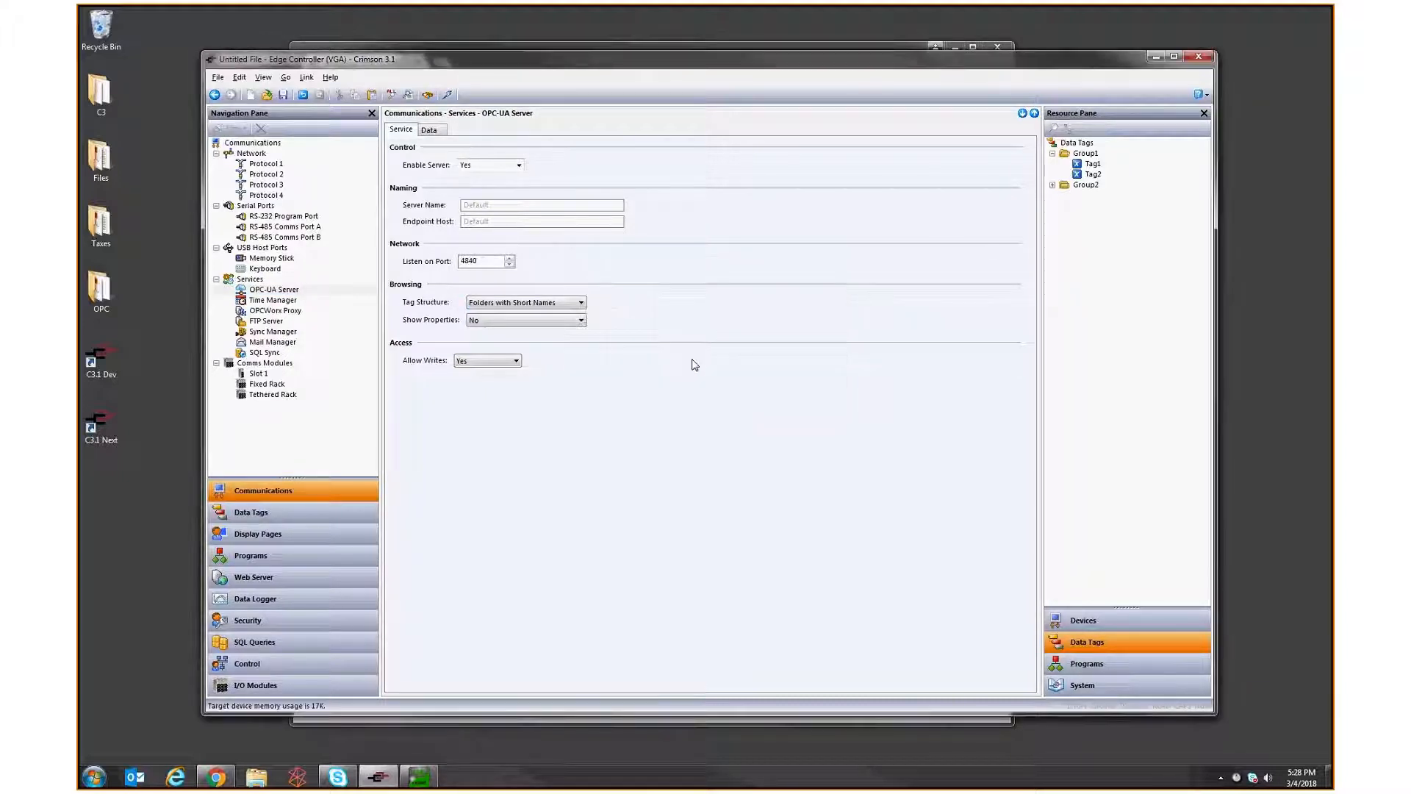
- Return to UaExpert, expand Group1 and Group2 under V1's Tags folder, and examine the attributes of Tag1
click(1156, 56)
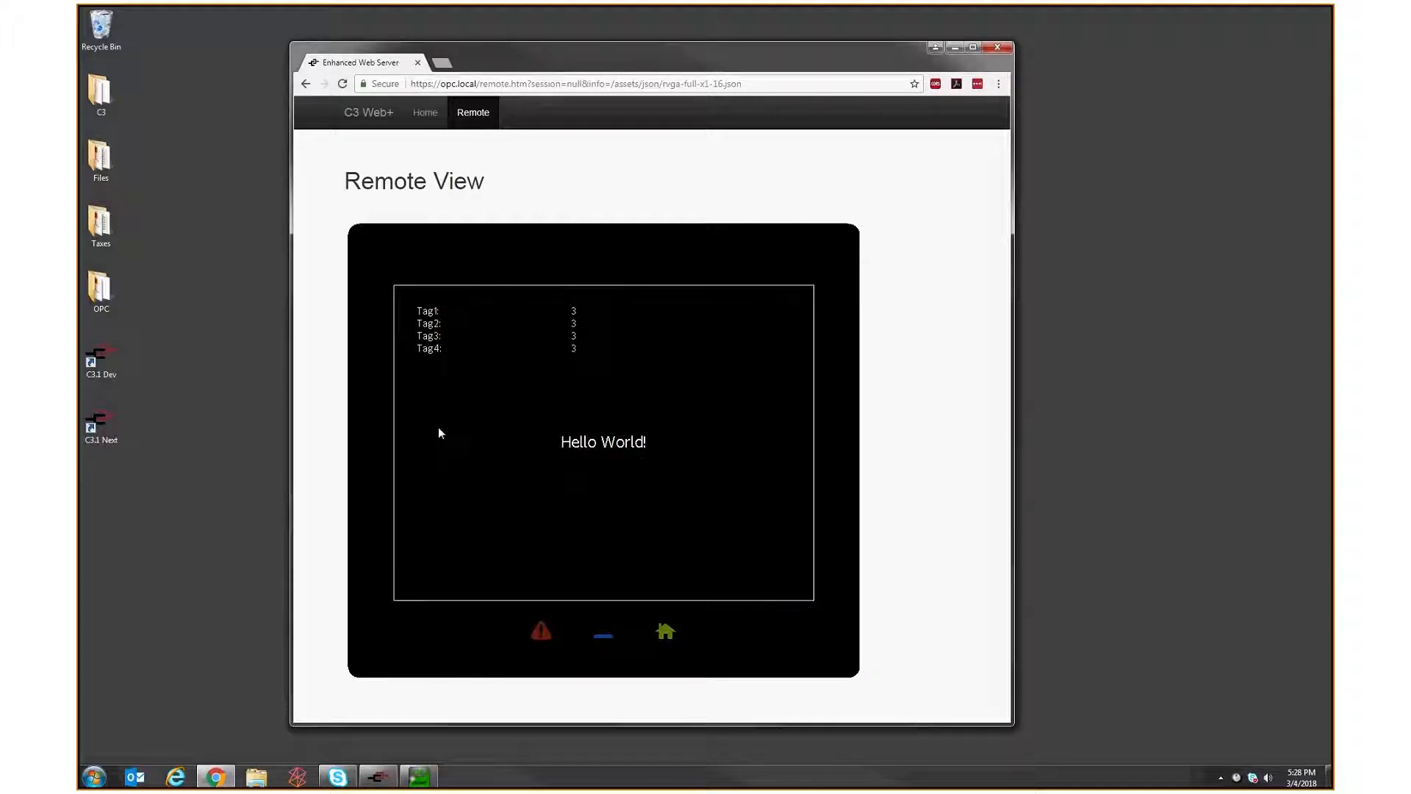
click(419, 776)
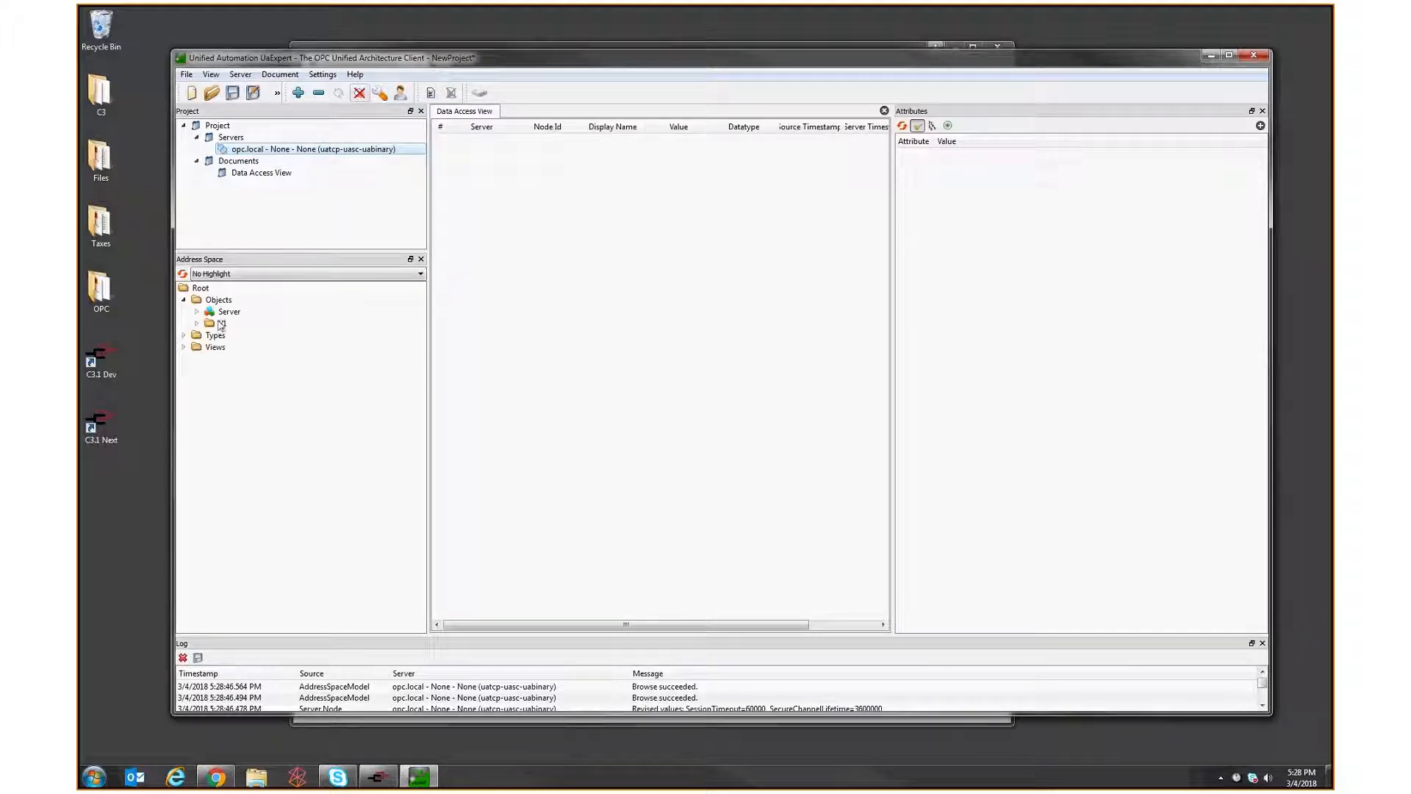
click(222, 323)
click(196, 324)
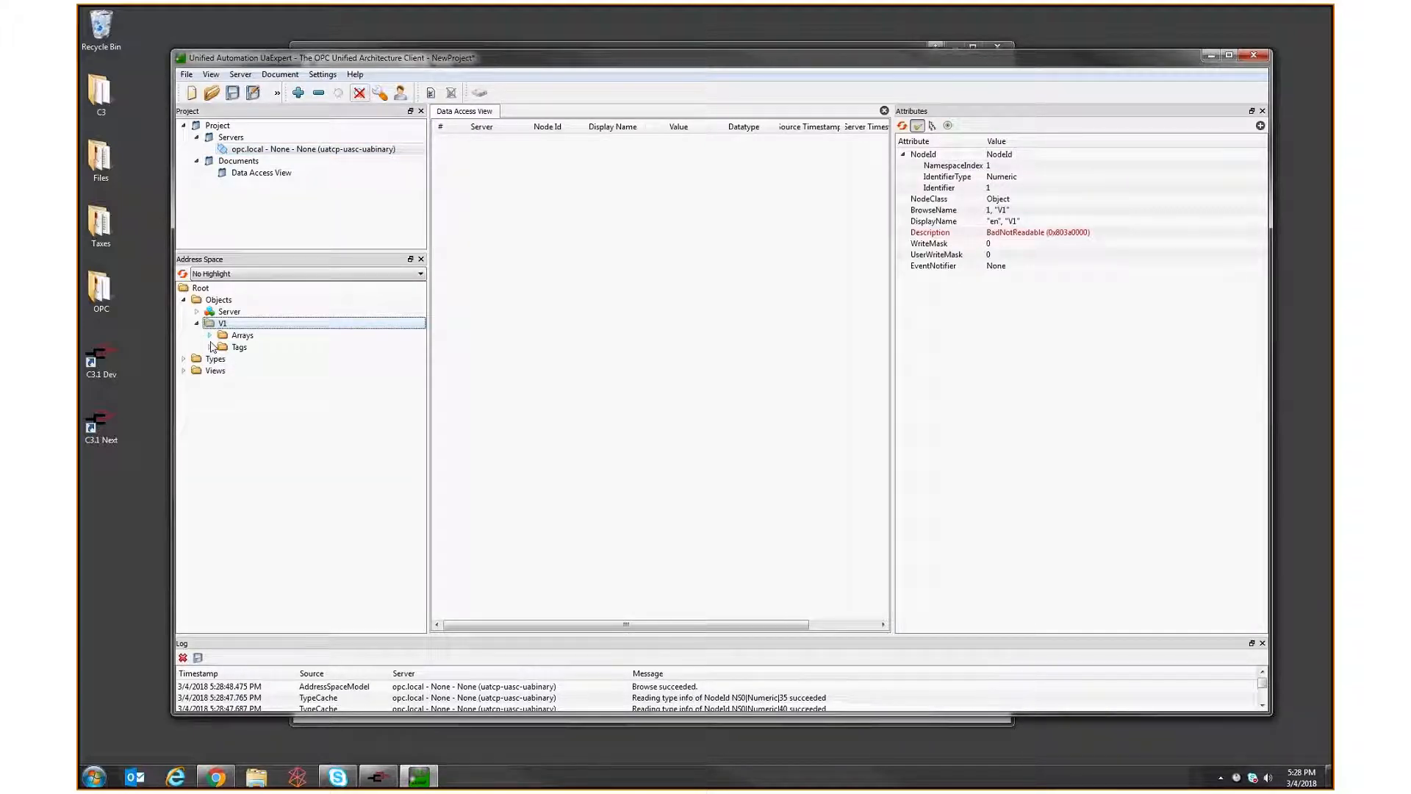
click(210, 347)
click(223, 359)
click(223, 394)
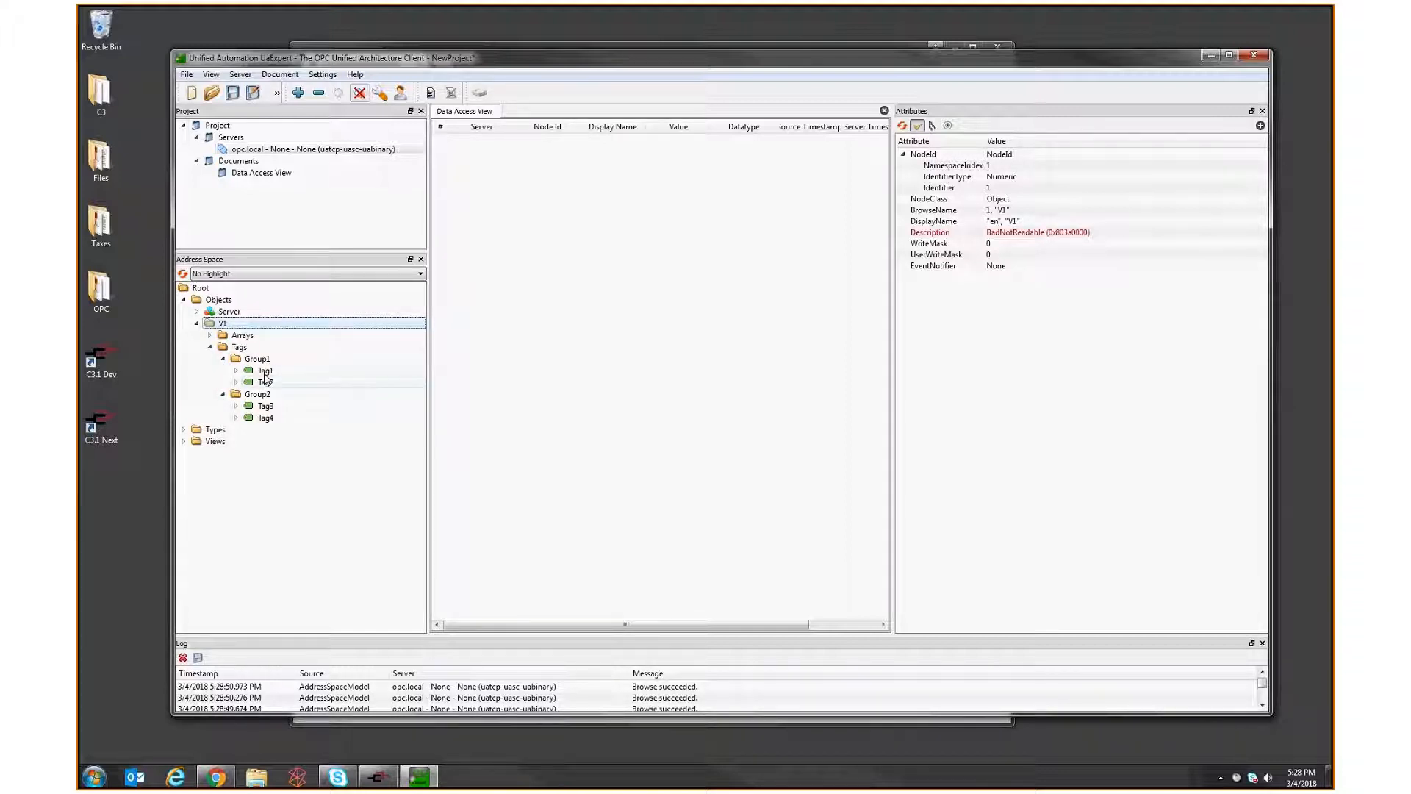
click(265, 372)
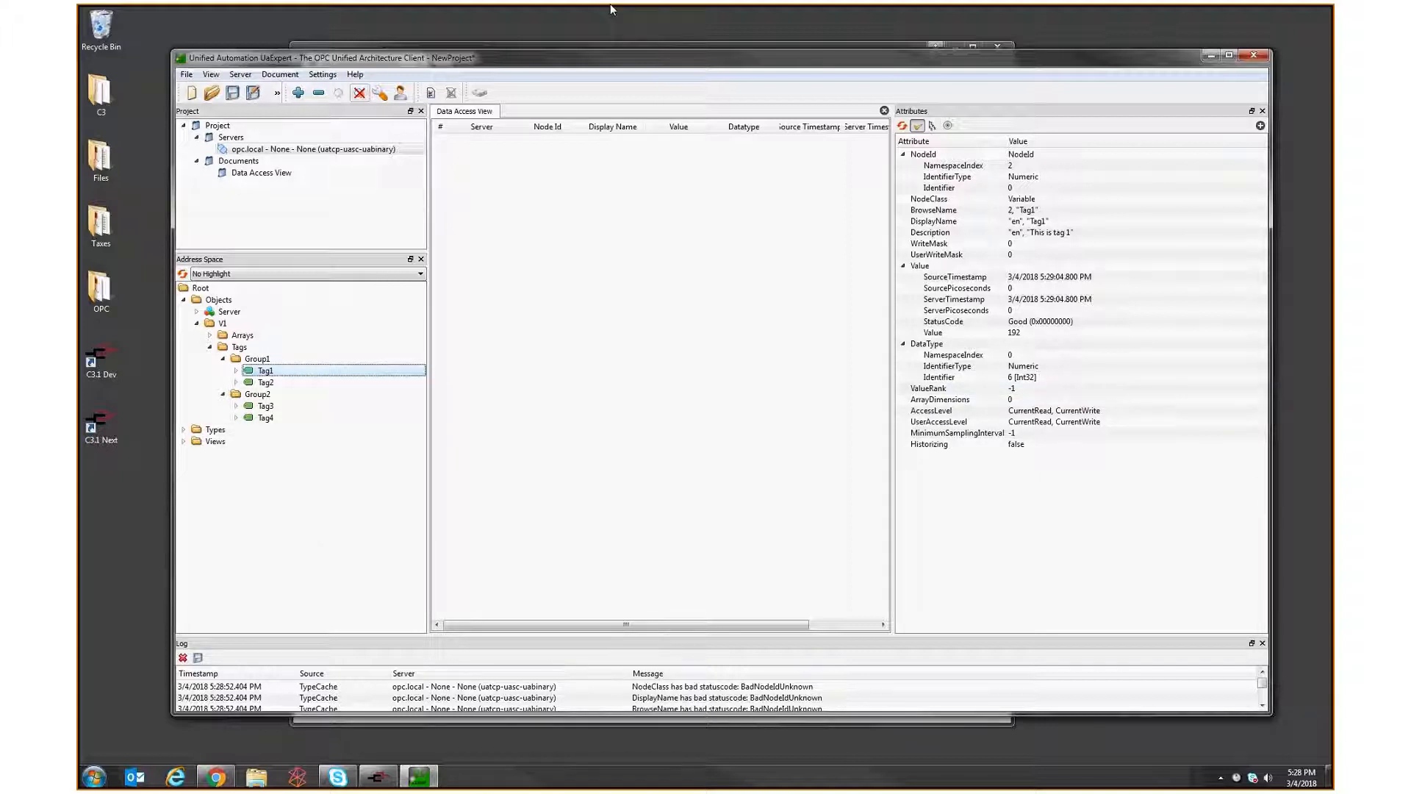
key(alt+Tab)
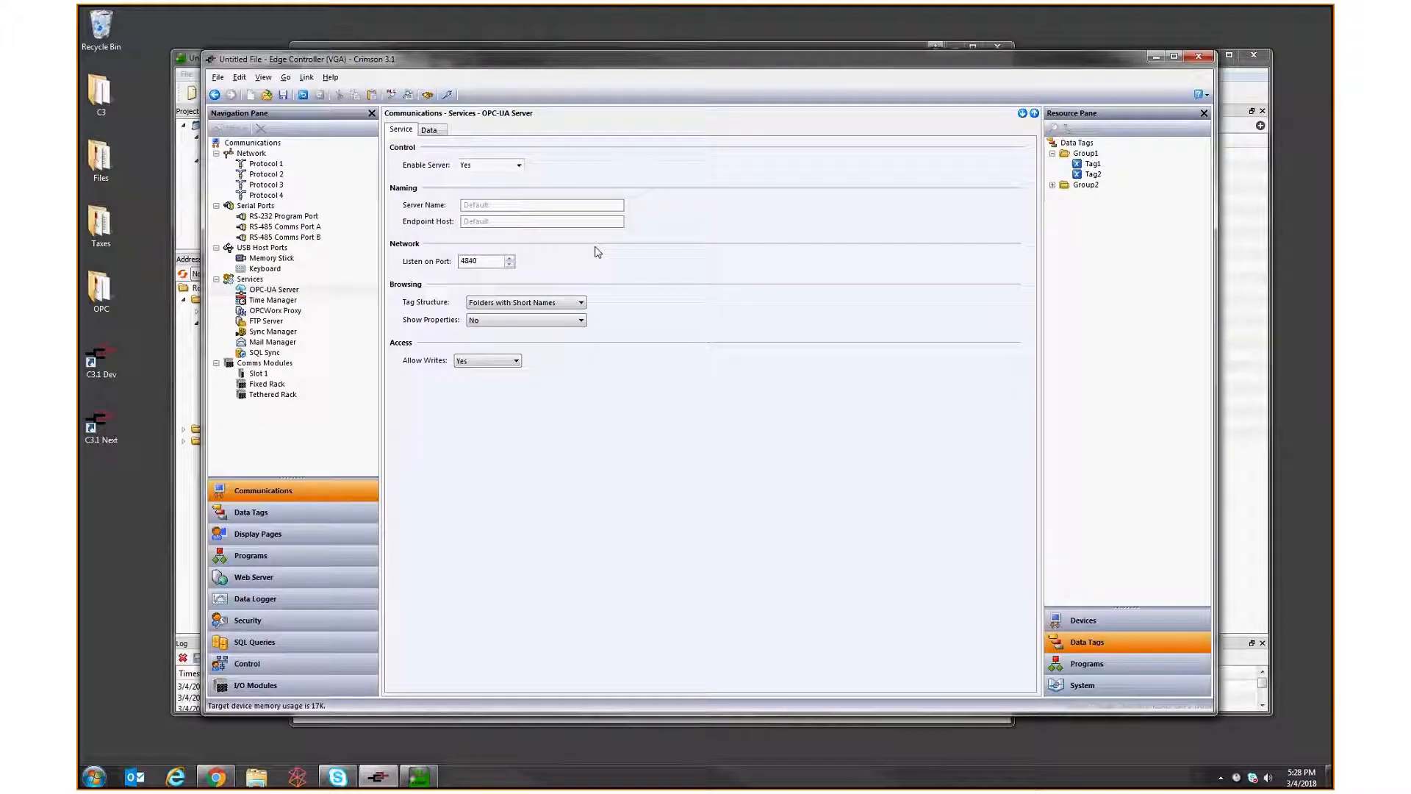
click(618, 44)
click(176, 474)
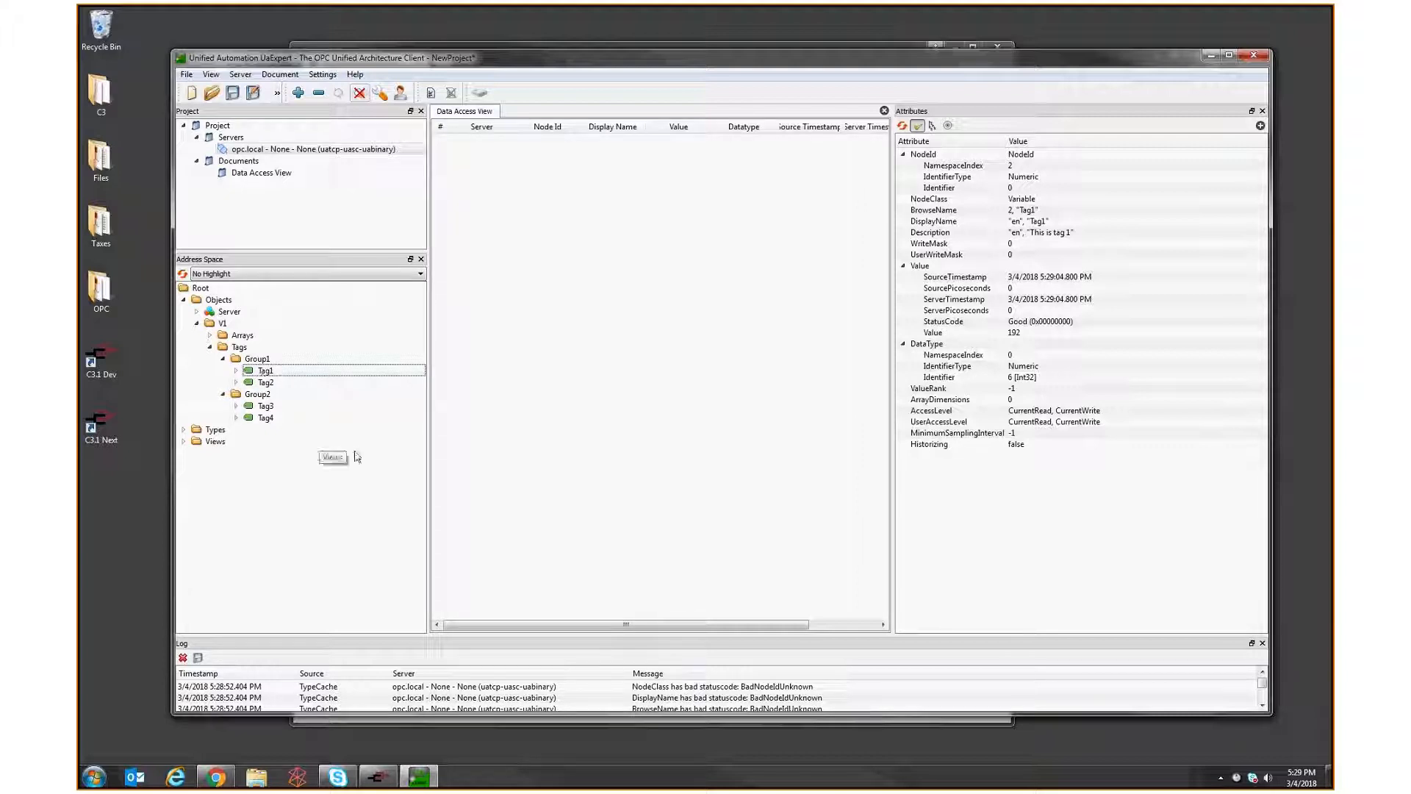
- Switch to Crimson, set the OPC-UA Server's Show Properties option to Yes without StateText and download the database
click(378, 777)
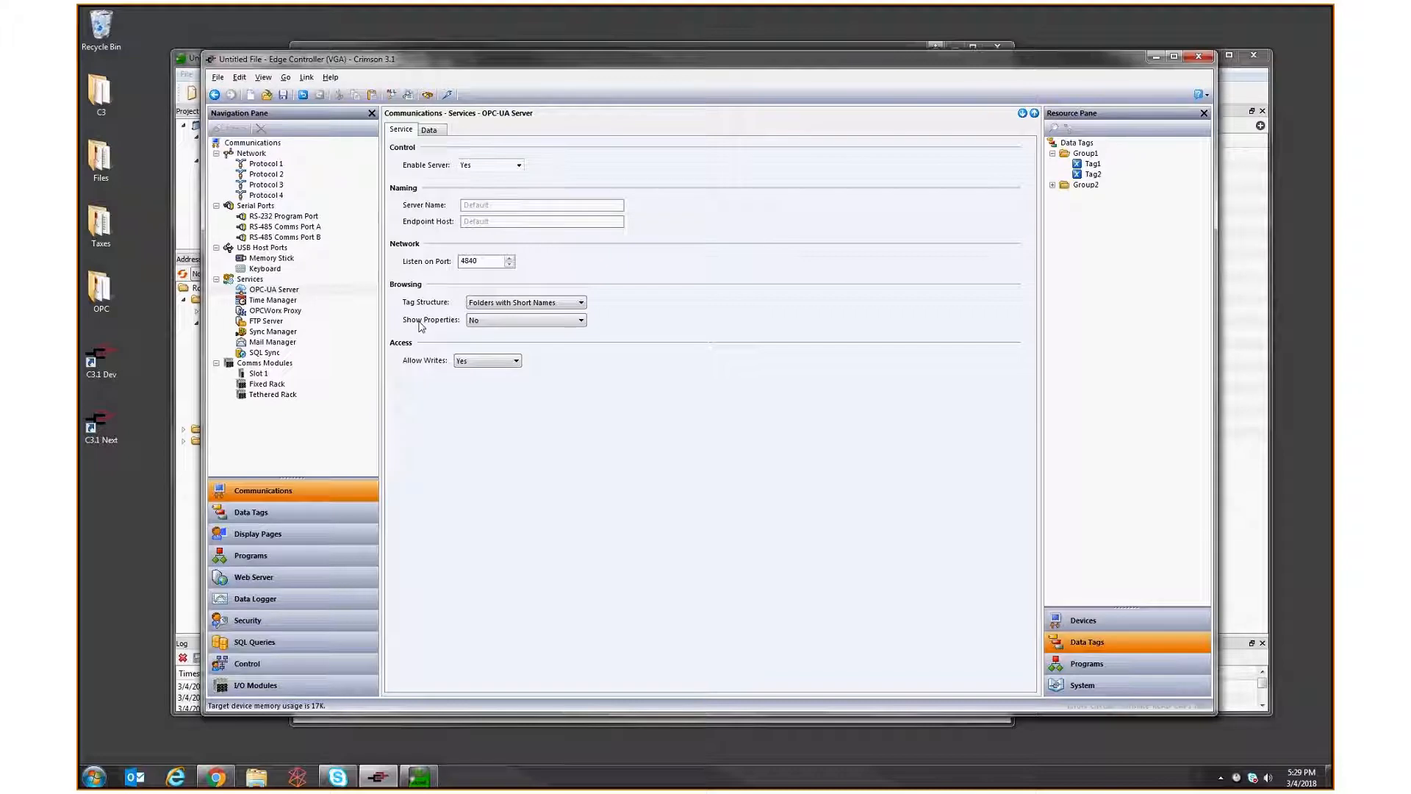
click(485, 302)
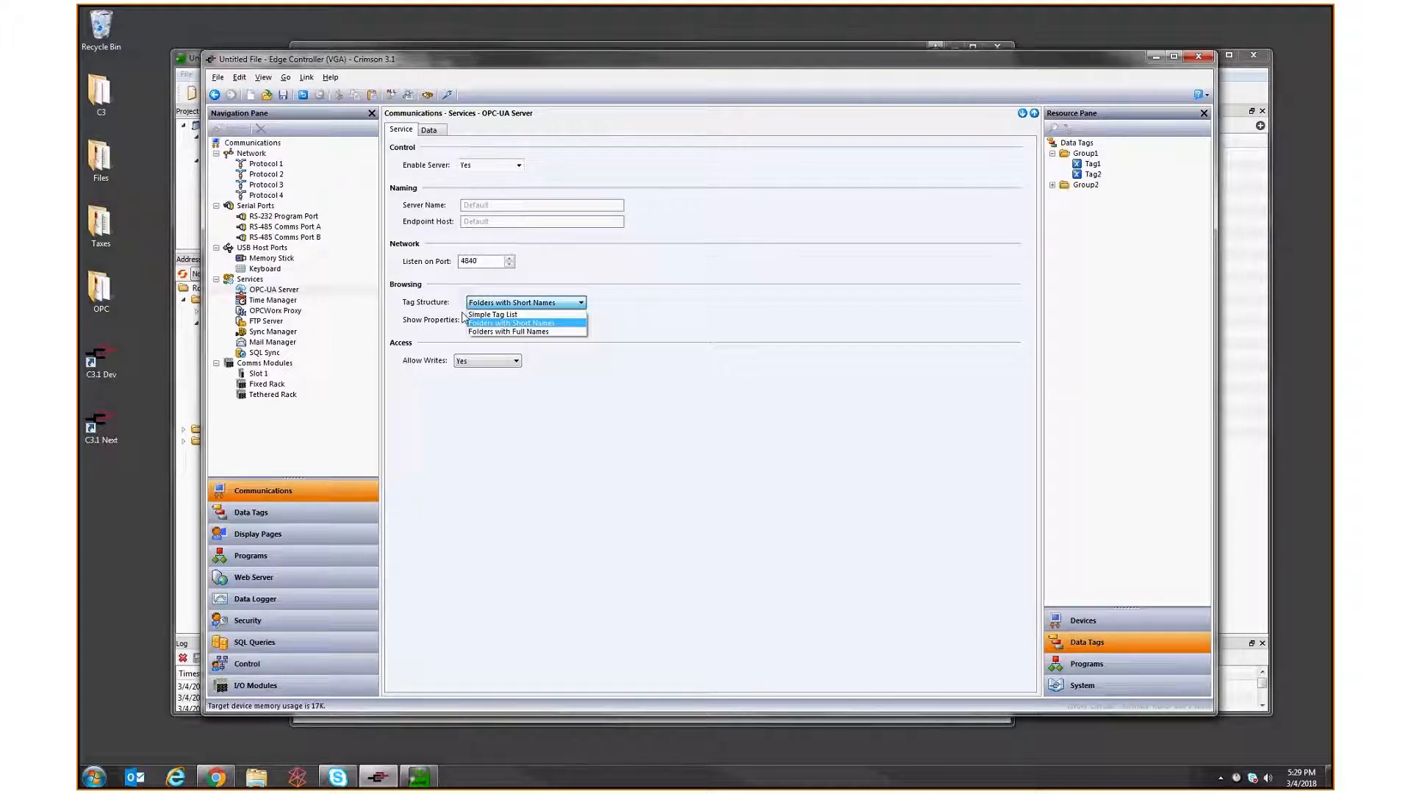
click(478, 322)
click(478, 320)
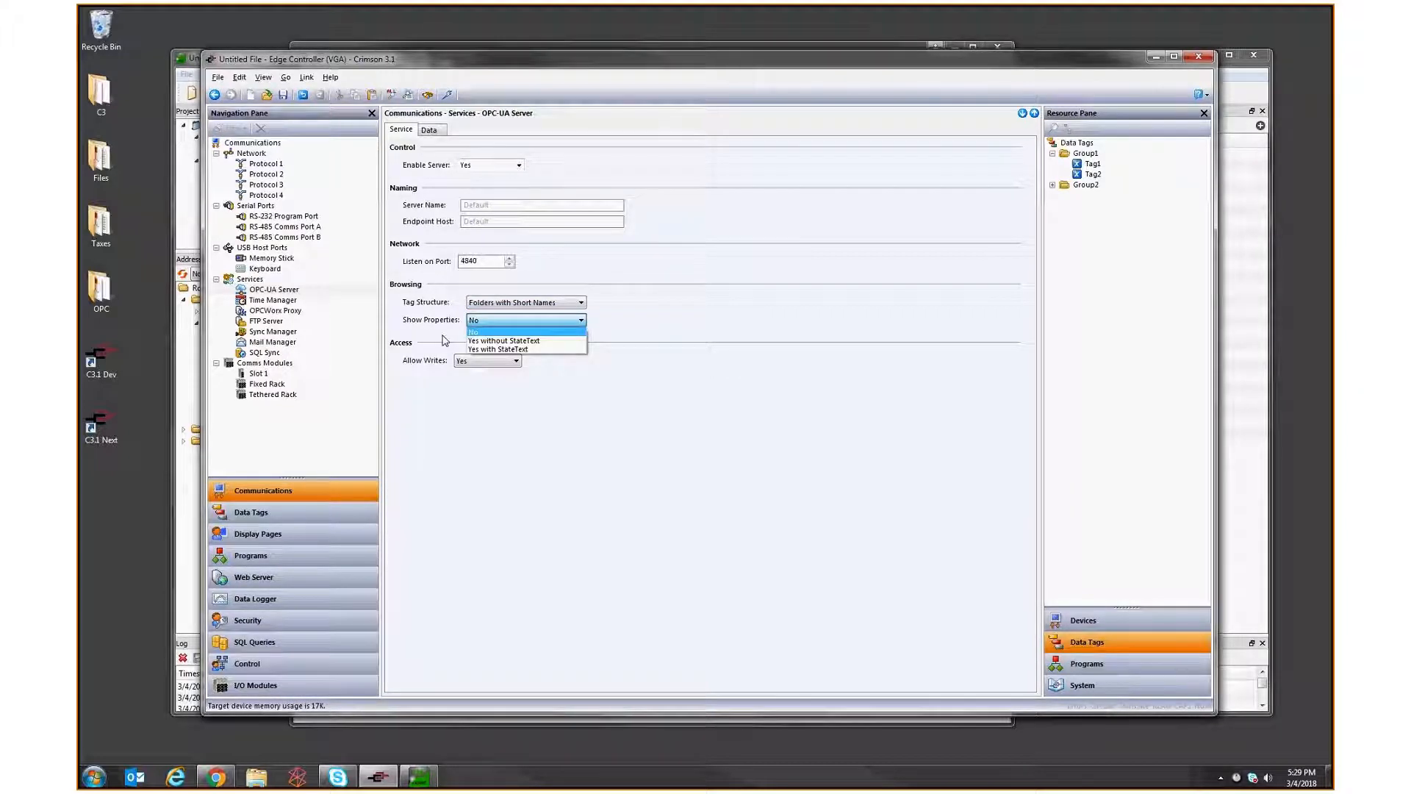
click(499, 340)
click(448, 95)
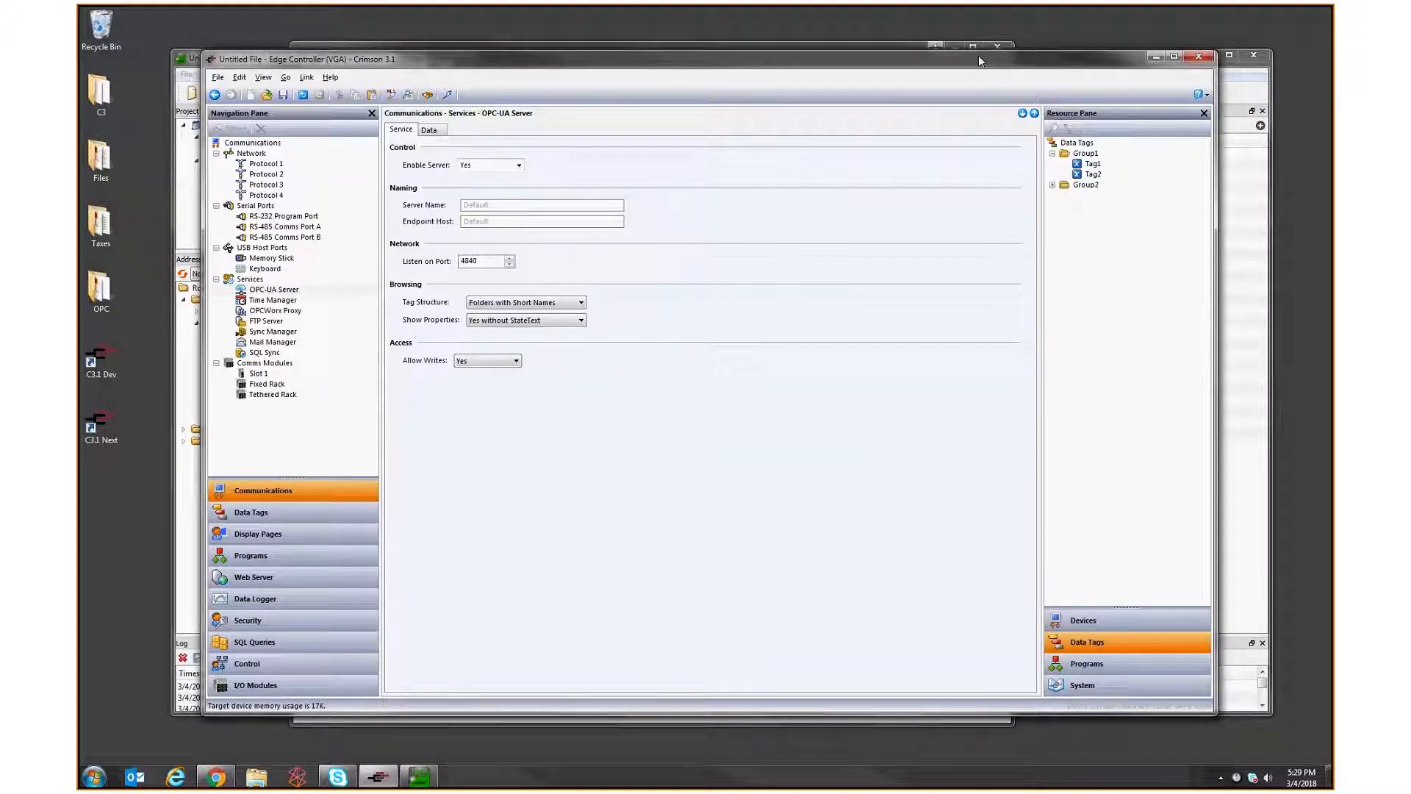
- Return to UaExpert, disconnect from the opc.local server and reconnect to it
key(alt+Tab)
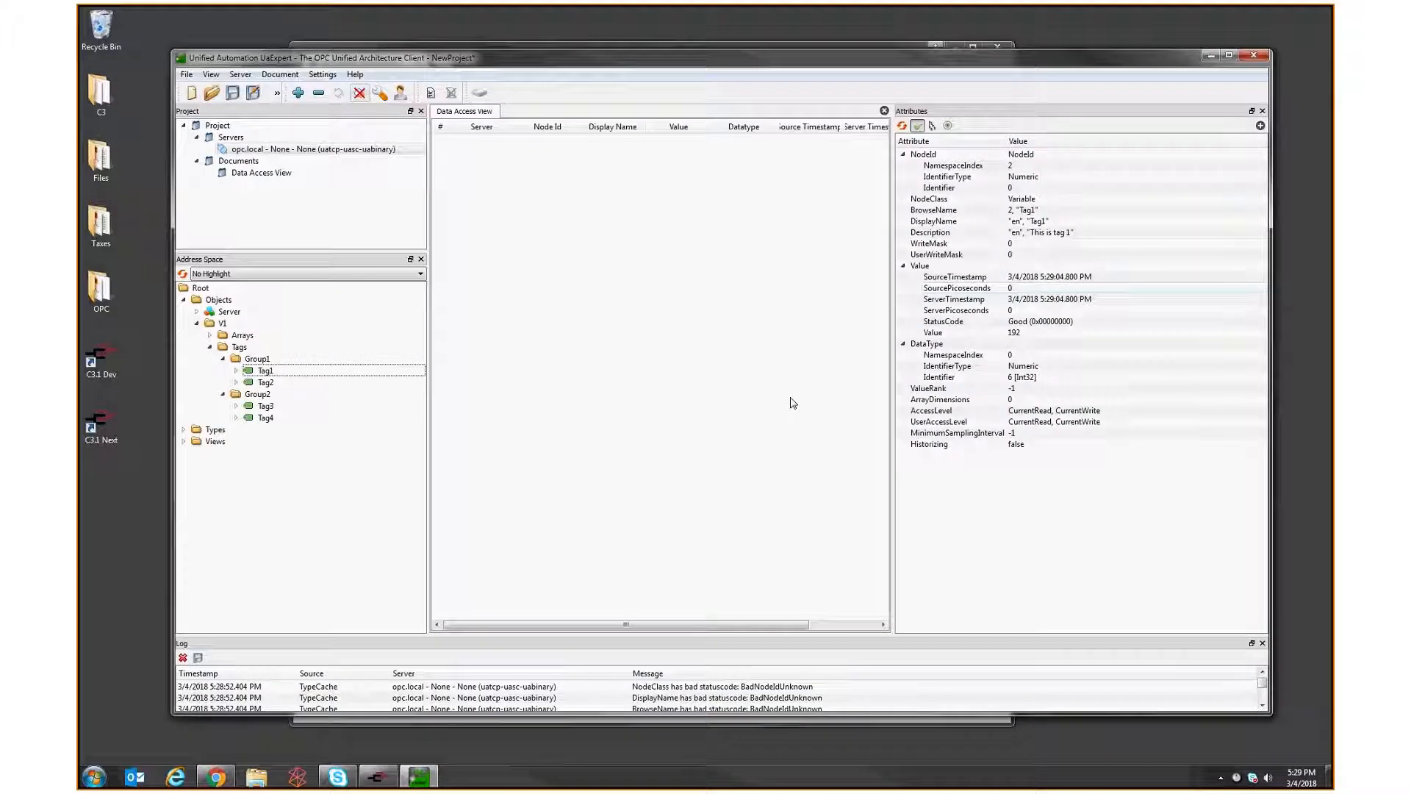
click(359, 94)
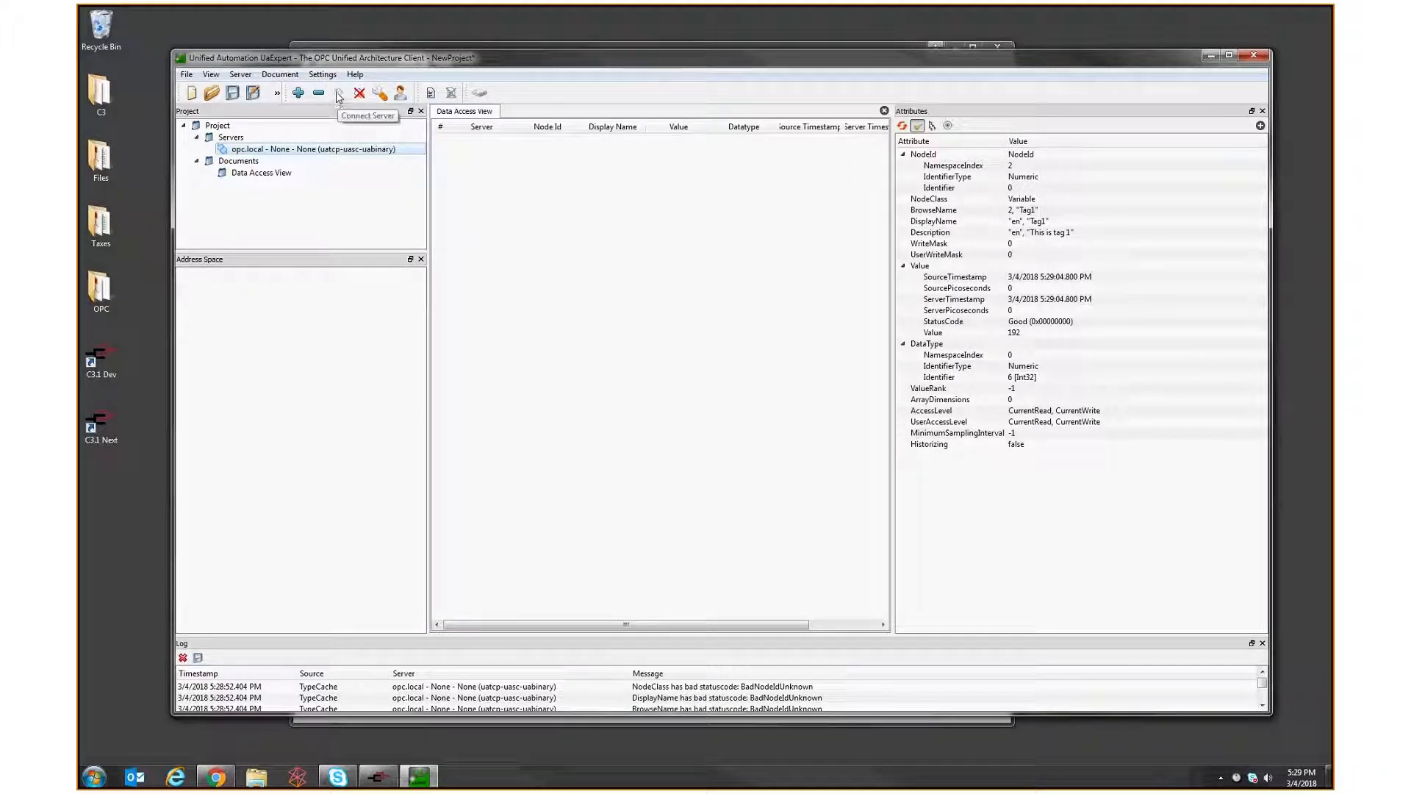
click(360, 96)
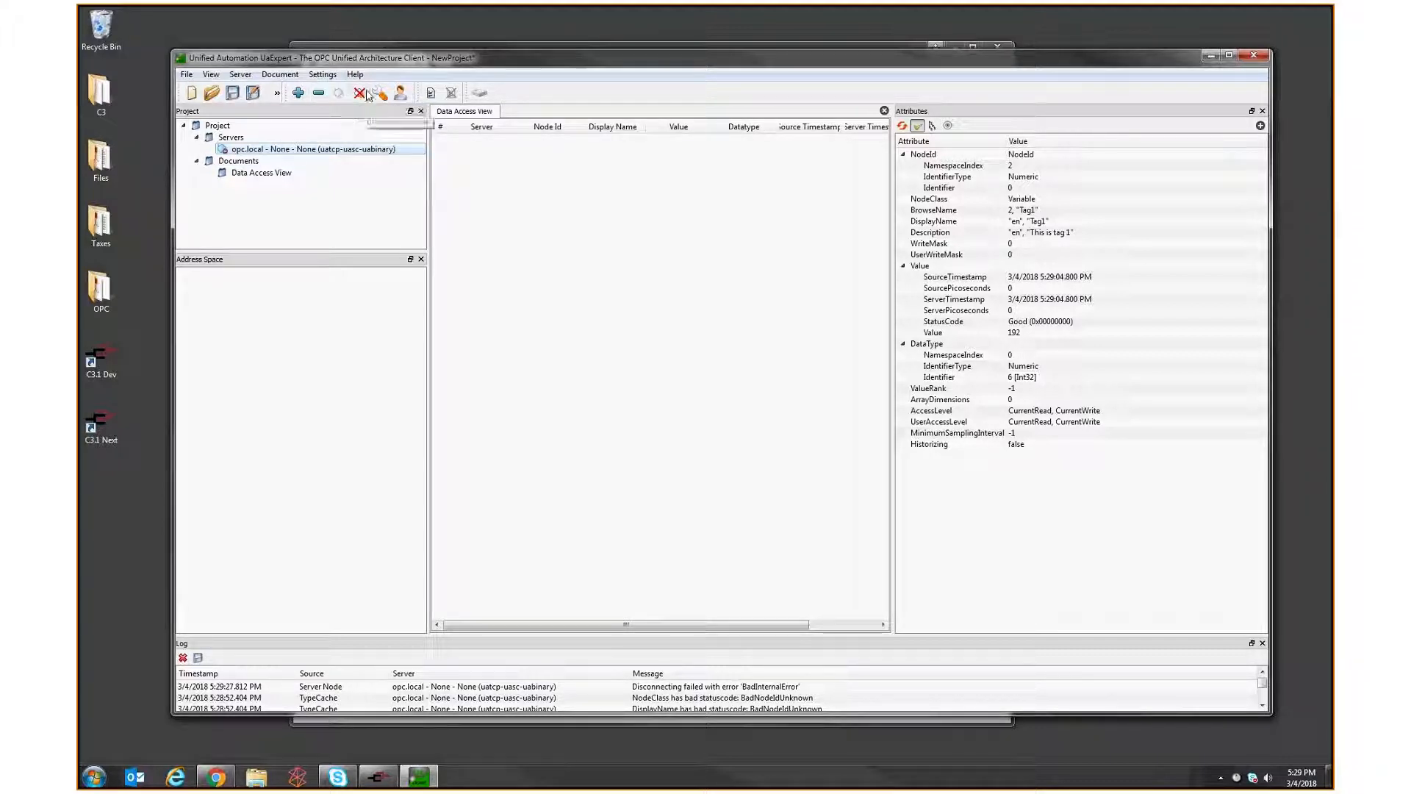
click(363, 97)
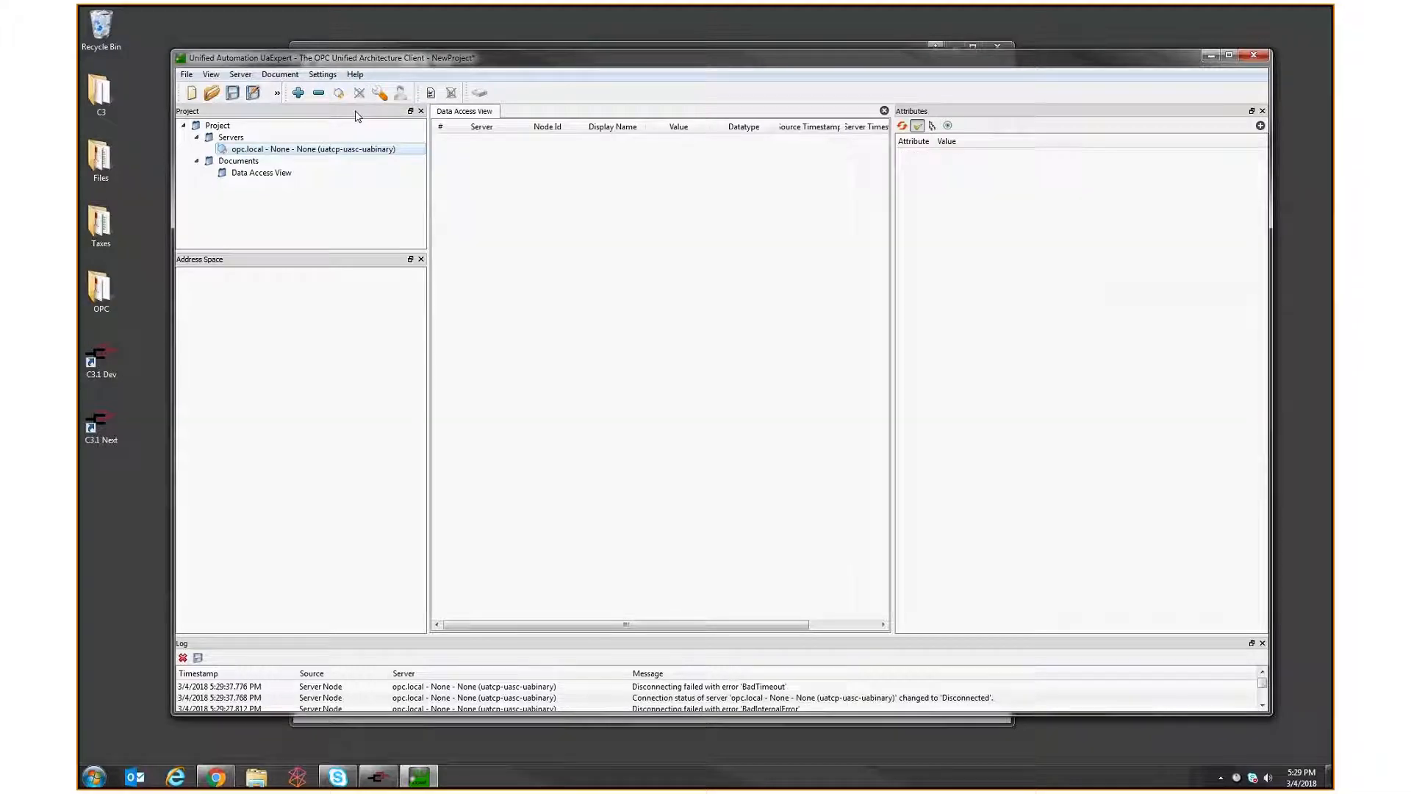
click(340, 95)
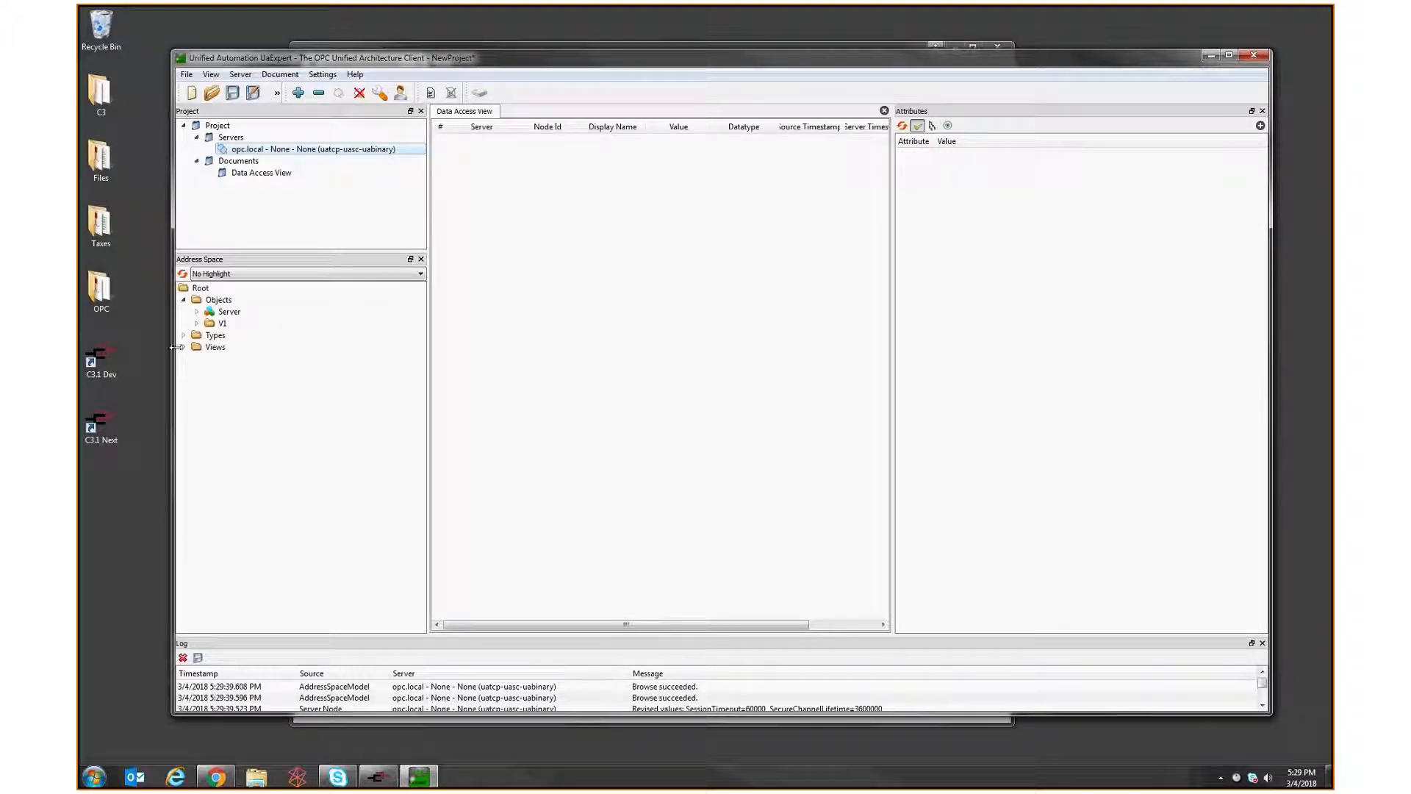
- Expand V1's Tags folder down to Tag1 in Group1 and examine its Alarms and AsText properties
click(196, 323)
click(209, 347)
click(223, 359)
click(265, 370)
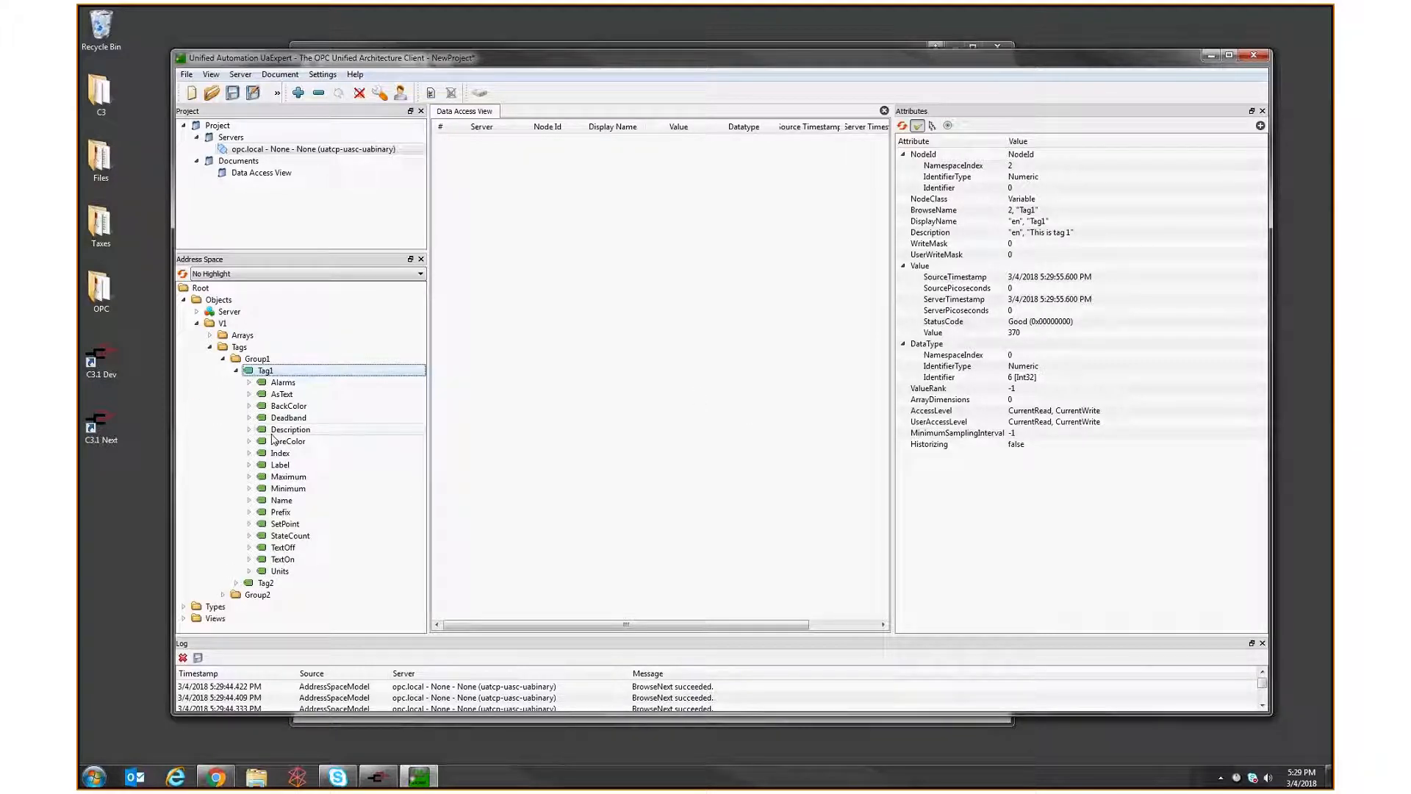
key(Down)
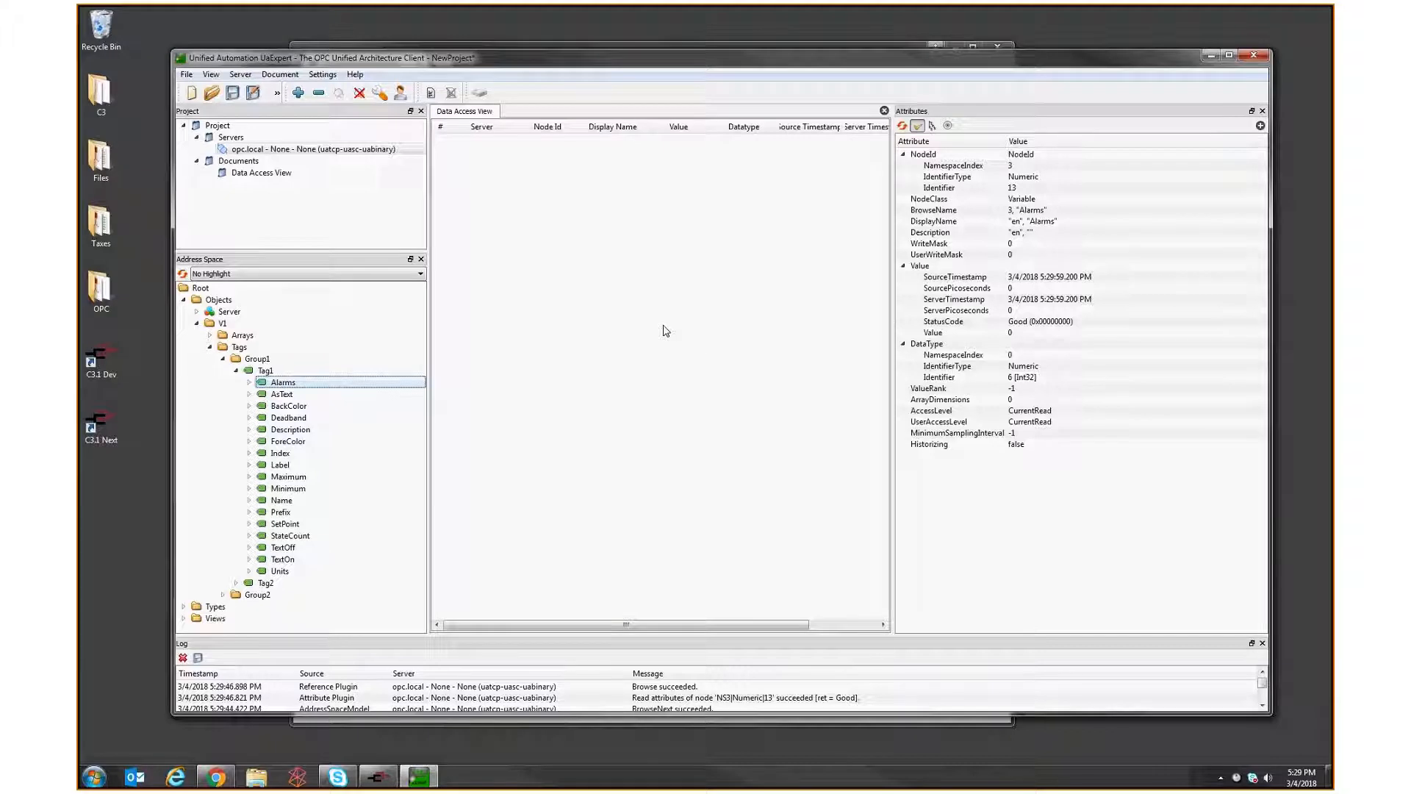
key(Down)
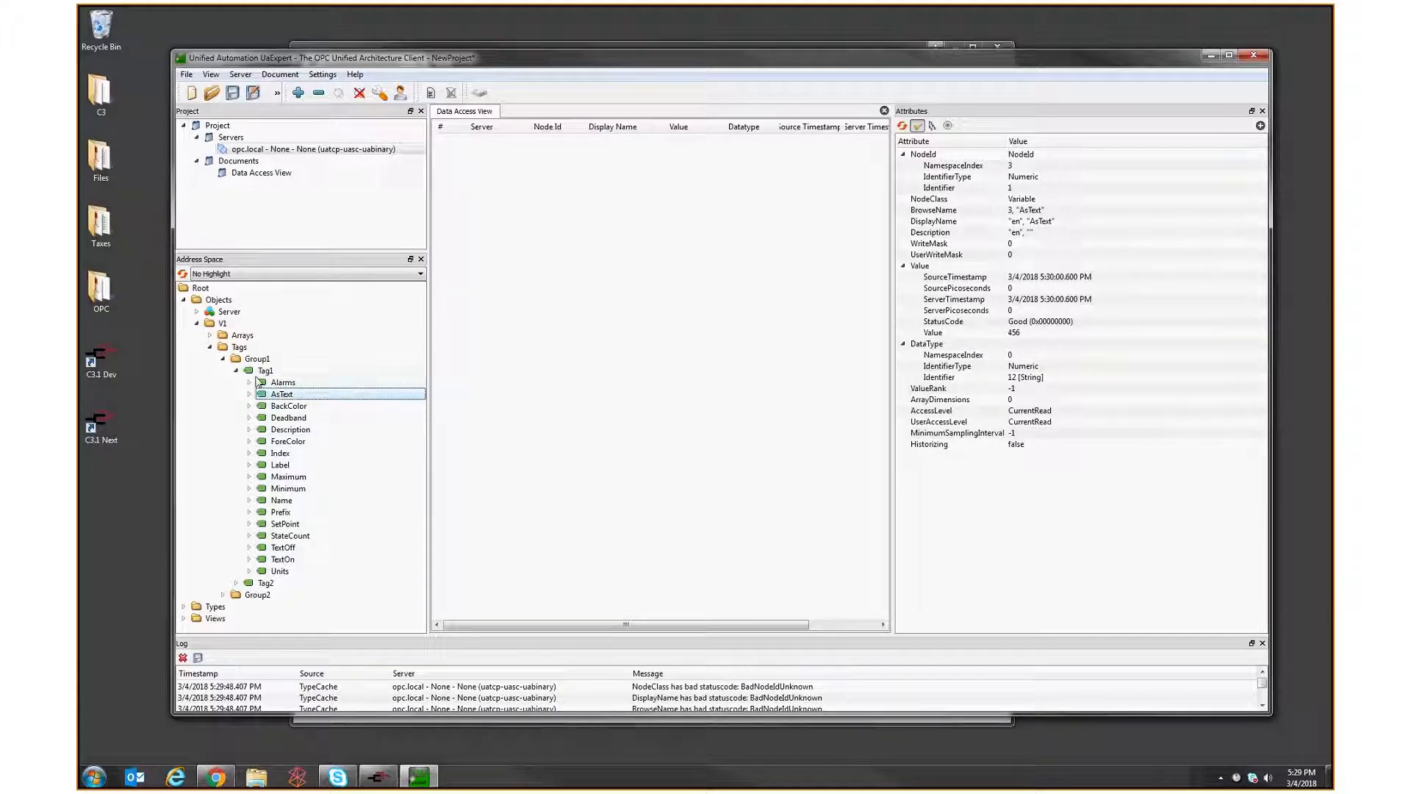
- Go back to Tag1 and step through its child properties as far as Index, examining the attributes of Description
key(Up)
key(Up)
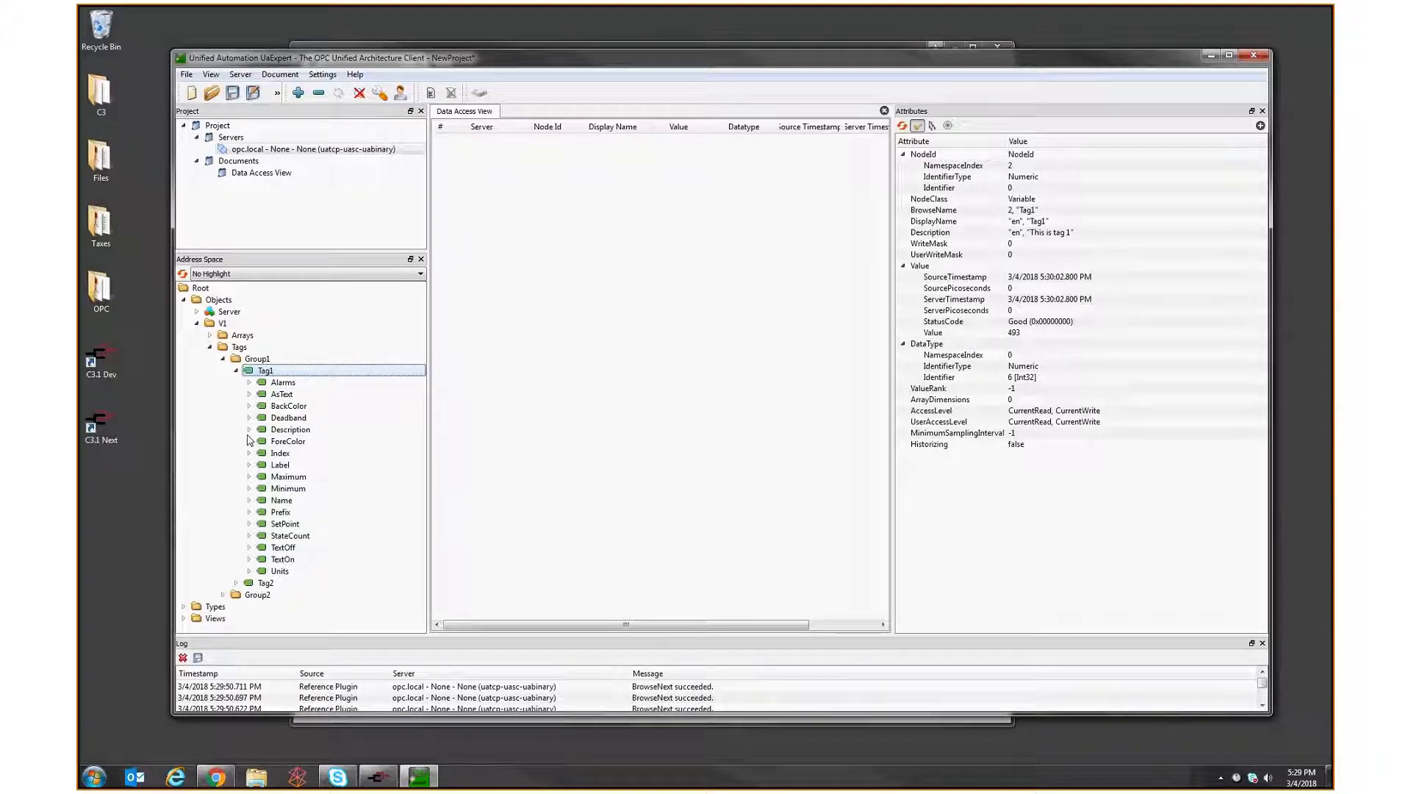
key(Down)
key(Down)
key(Down)
key(Down)
key(Down)
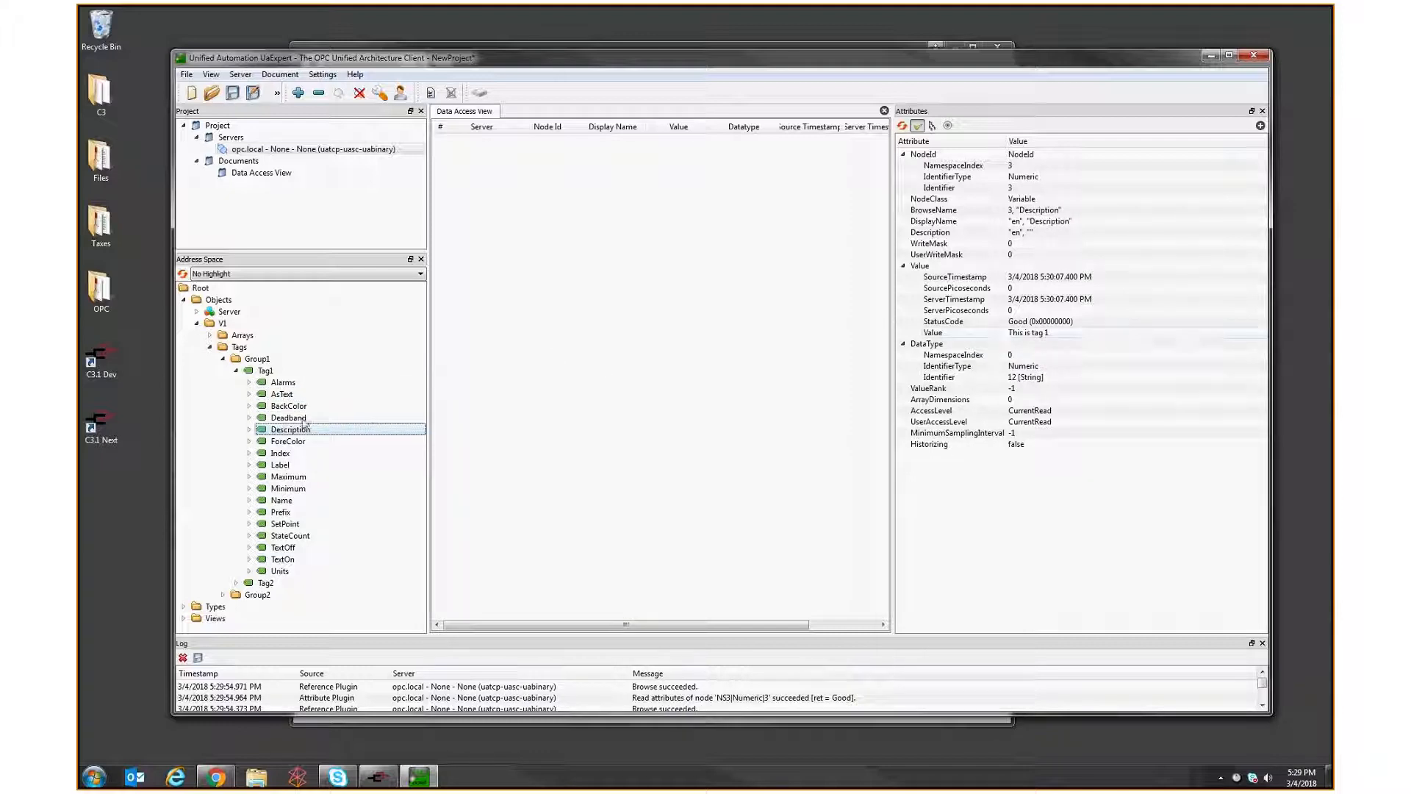
key(Down)
key(Down)
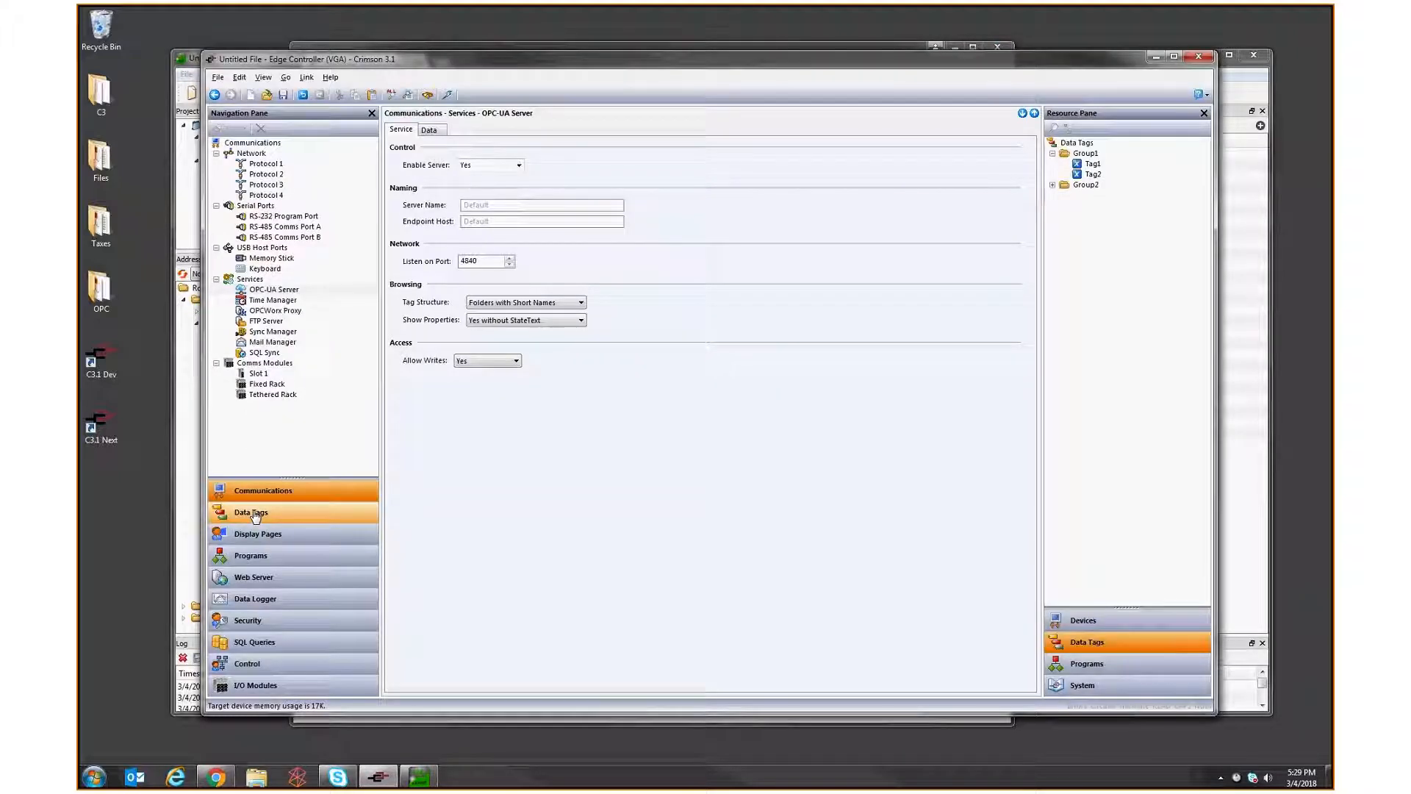
- In Crimson, set Tag1's format type to Numeric with a minimum value of 0 and a maximum of 9999
click(254, 515)
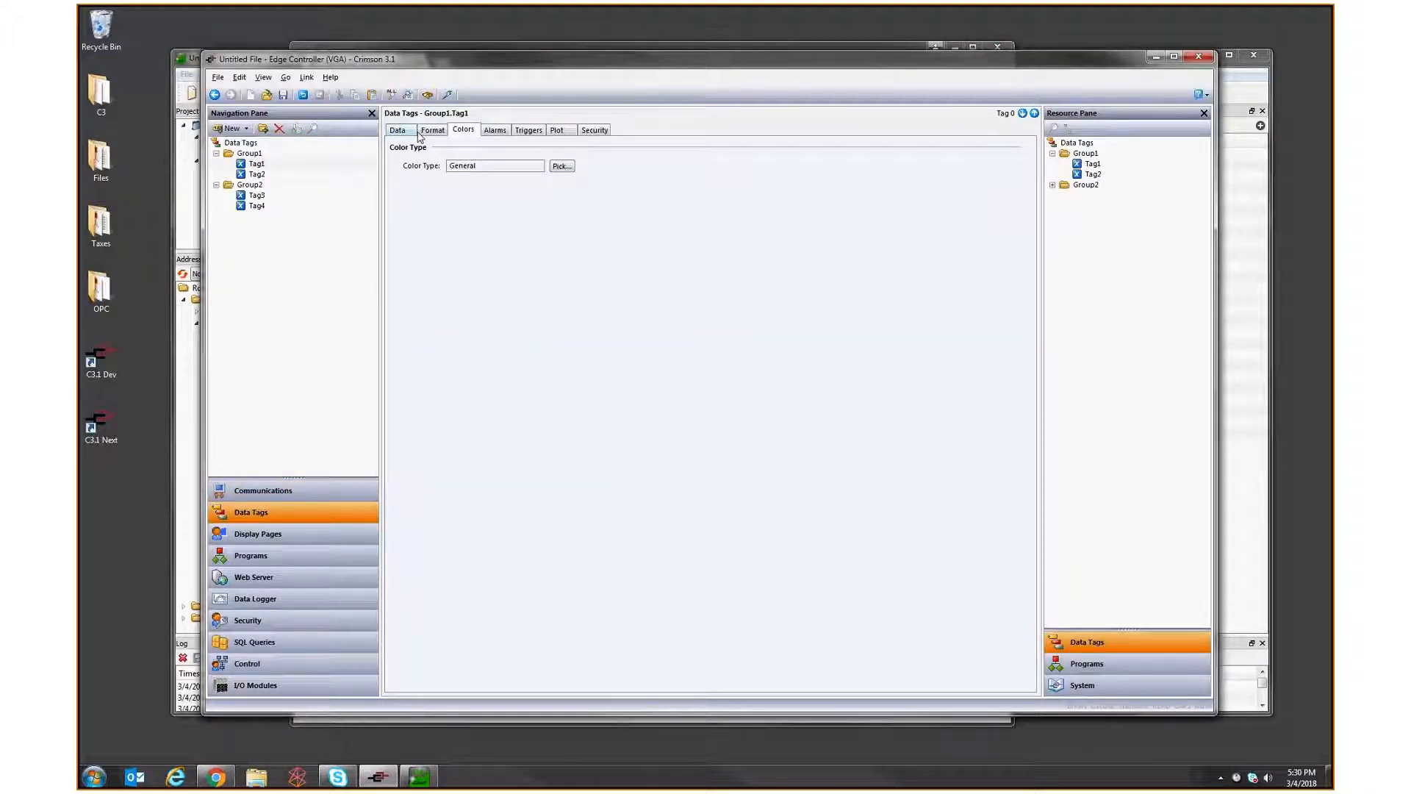
click(566, 240)
double_click(637, 332)
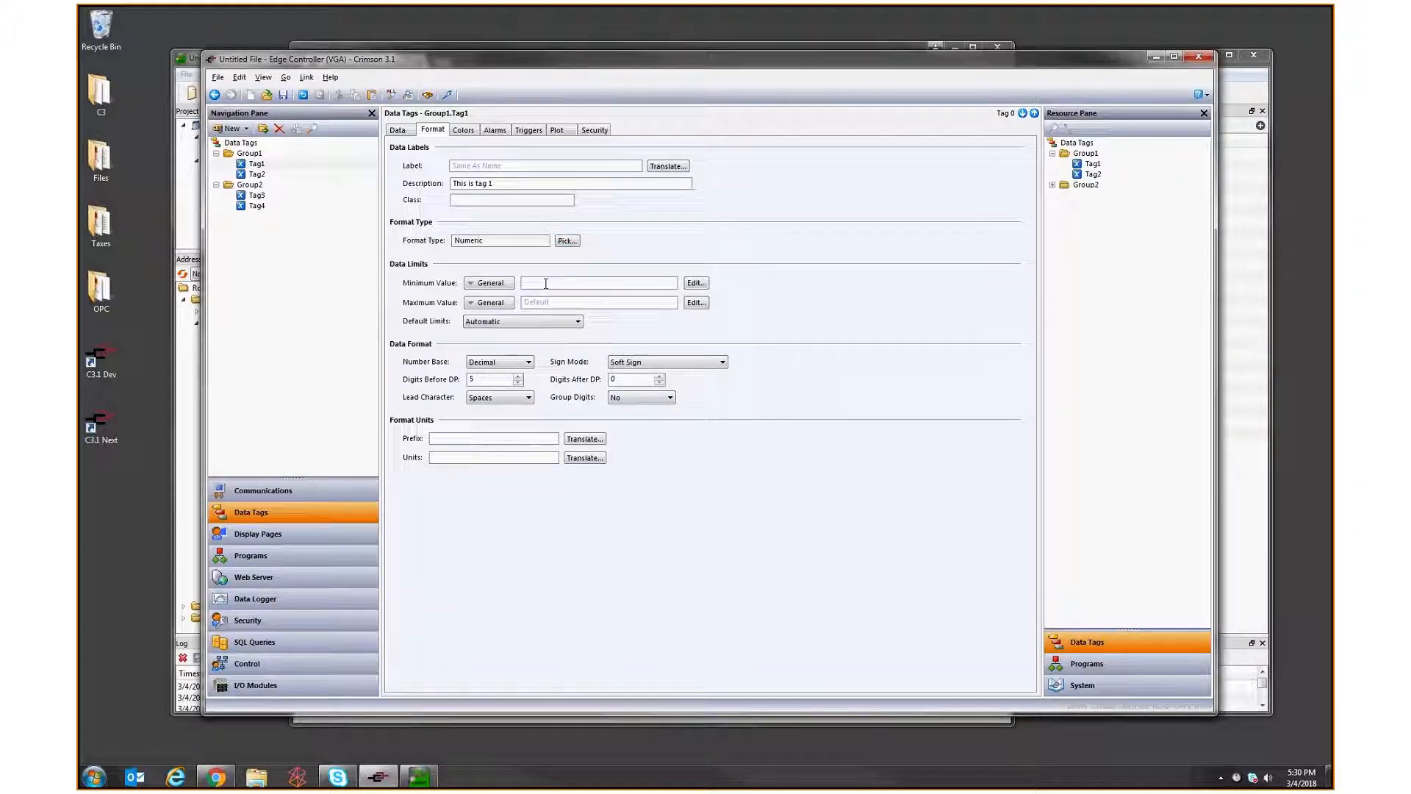
key(Return)
- Set Tag1's prefix to ~ and its units to feet, and download the database
click(522, 439)
text(=)
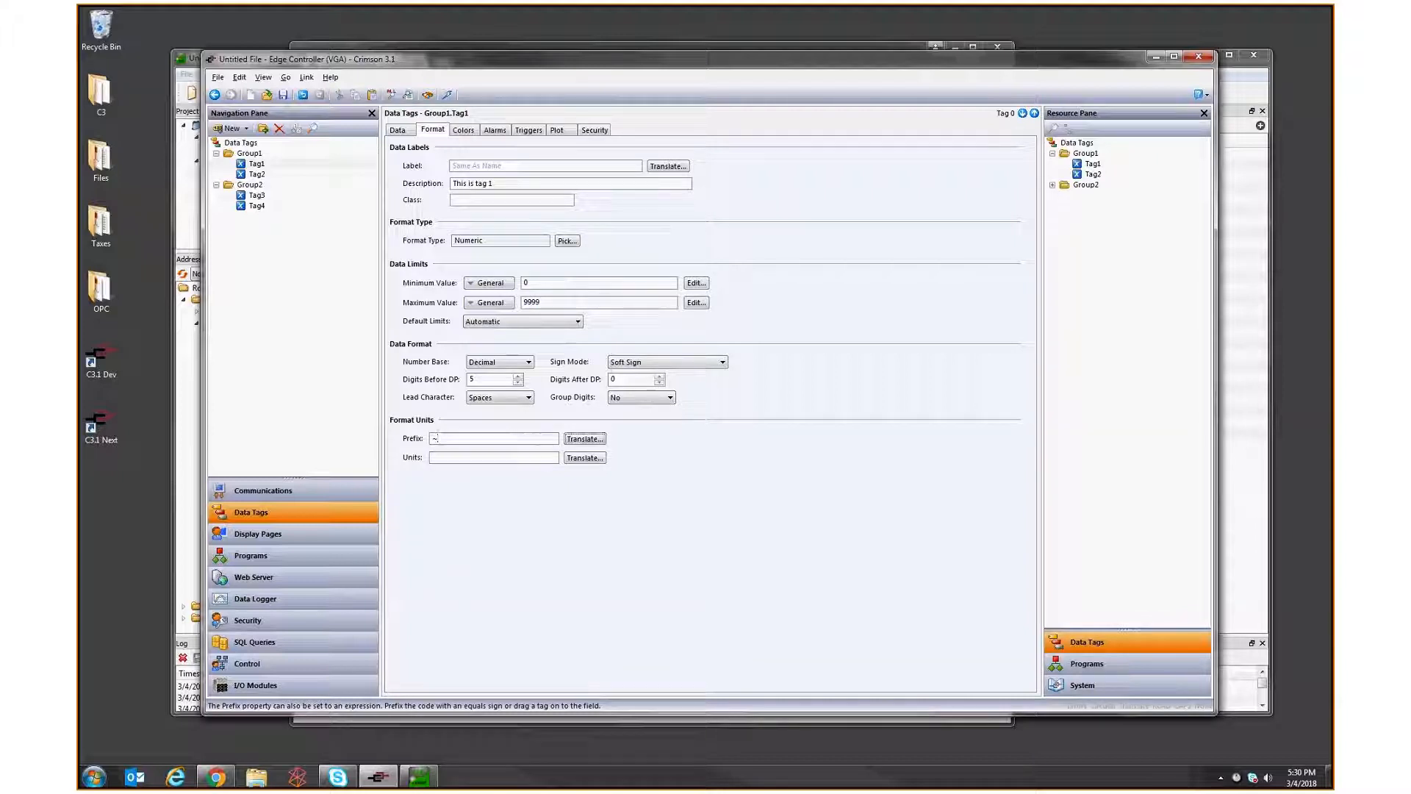
key(Tab)
key(Return)
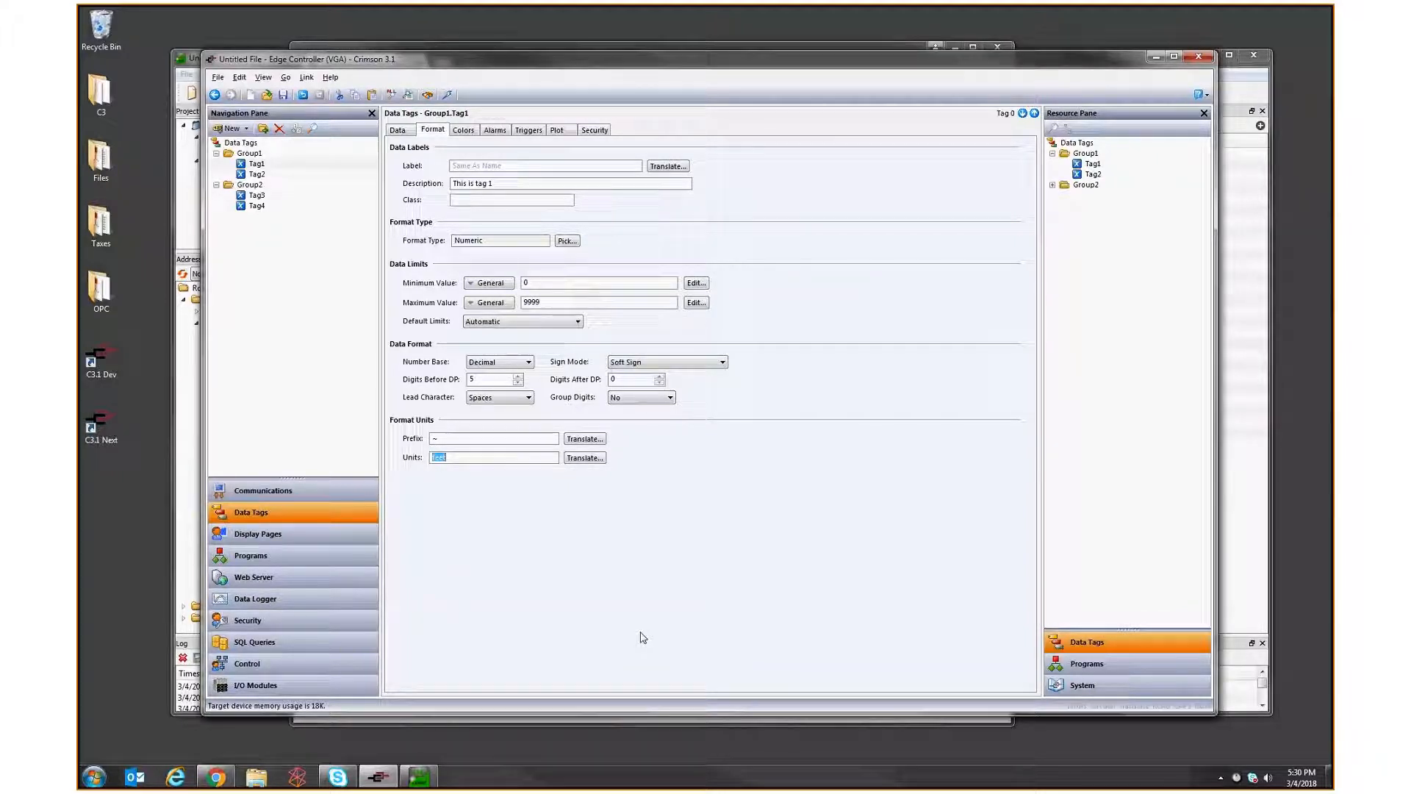
- Check how Tag1 is displayed in the Chrome Remote View page and switch to UaExpert
click(215, 777)
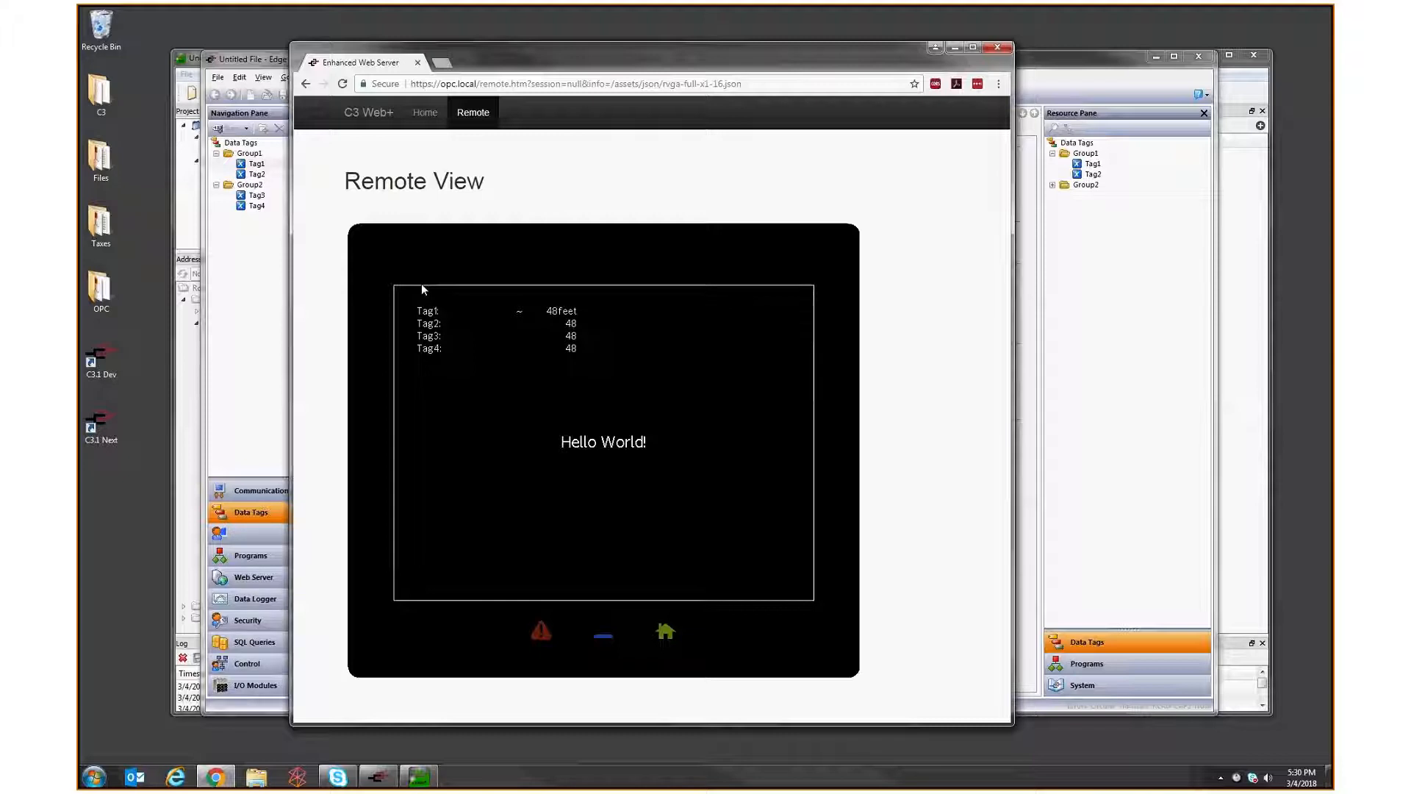
click(375, 778)
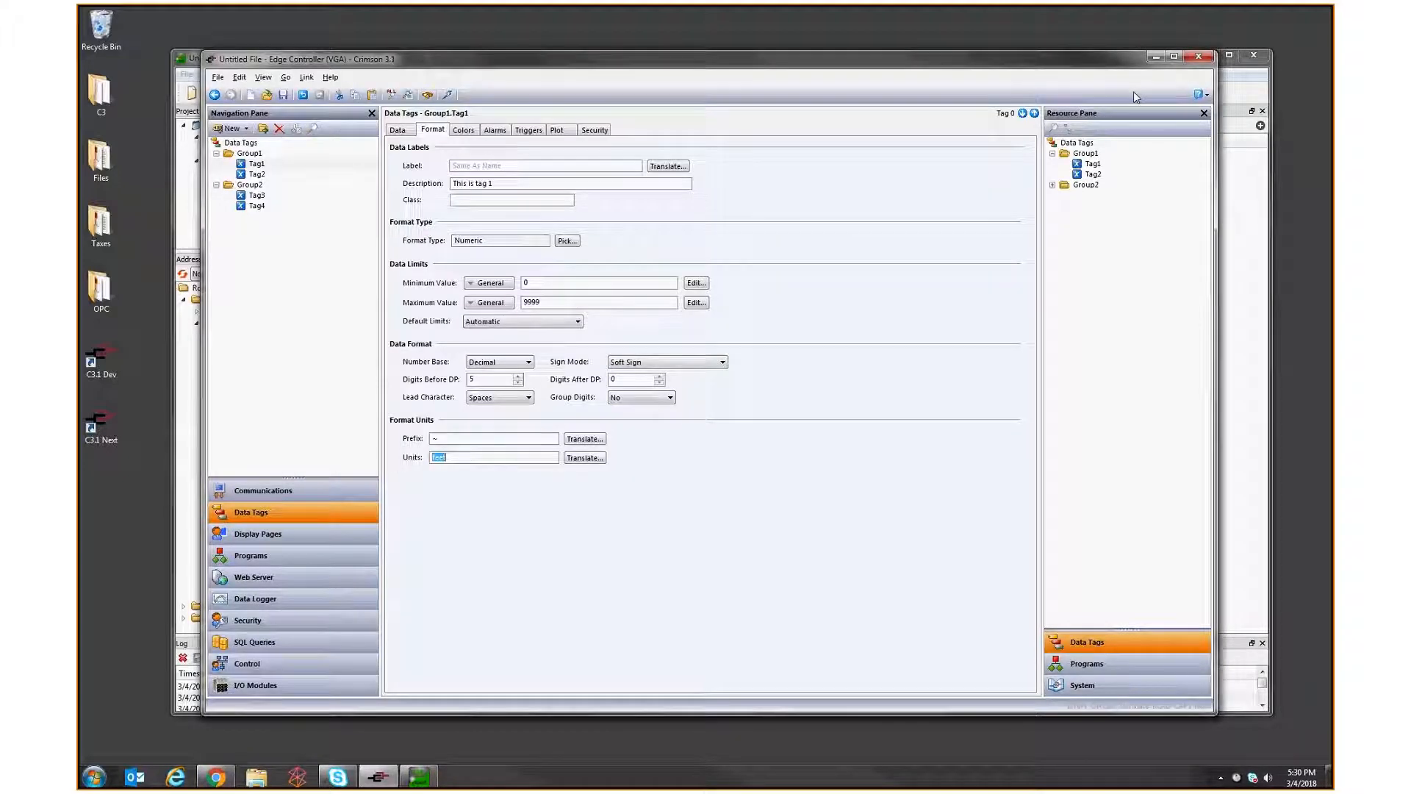
click(424, 779)
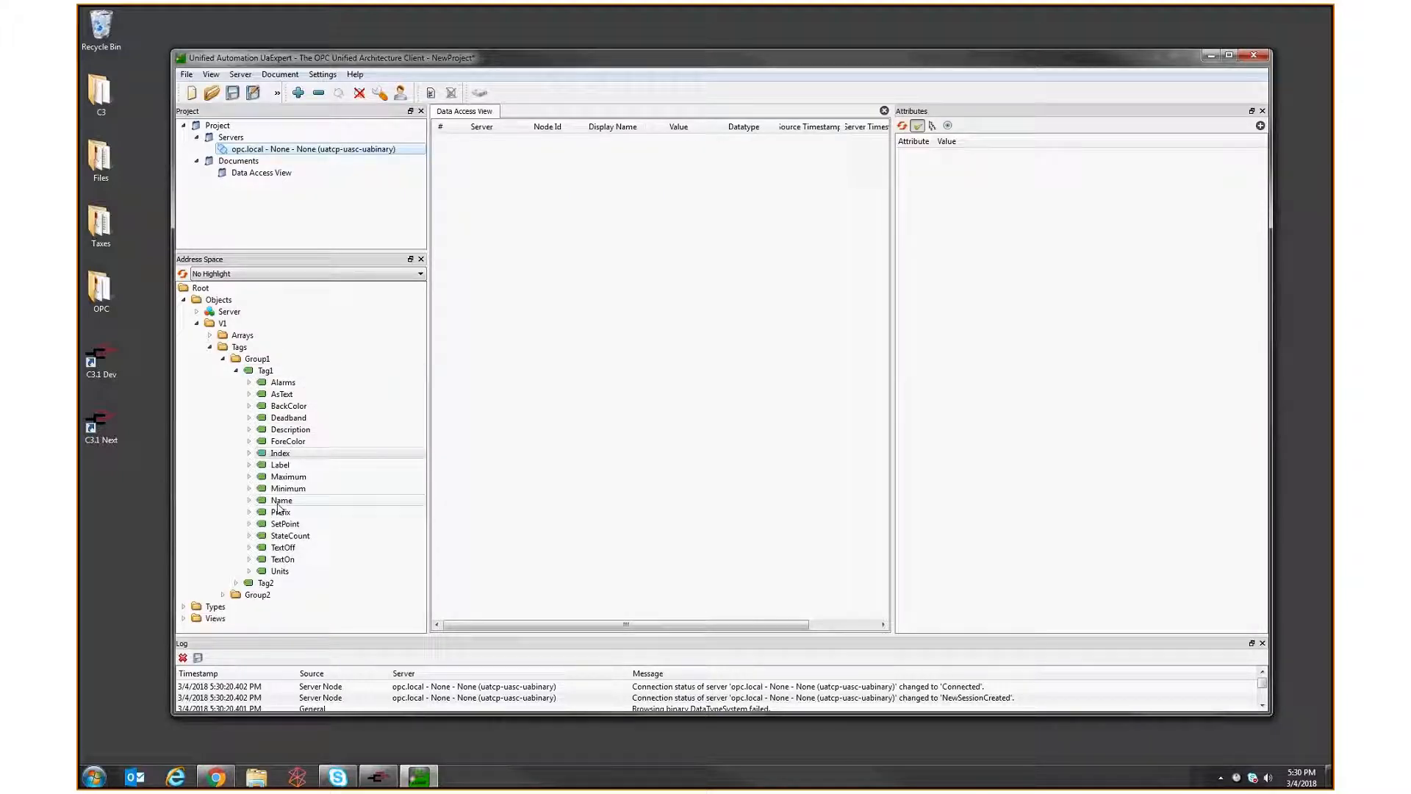
- Examine the values of Tag1's Prefix, Units, Maximum and Minimum properties
click(280, 512)
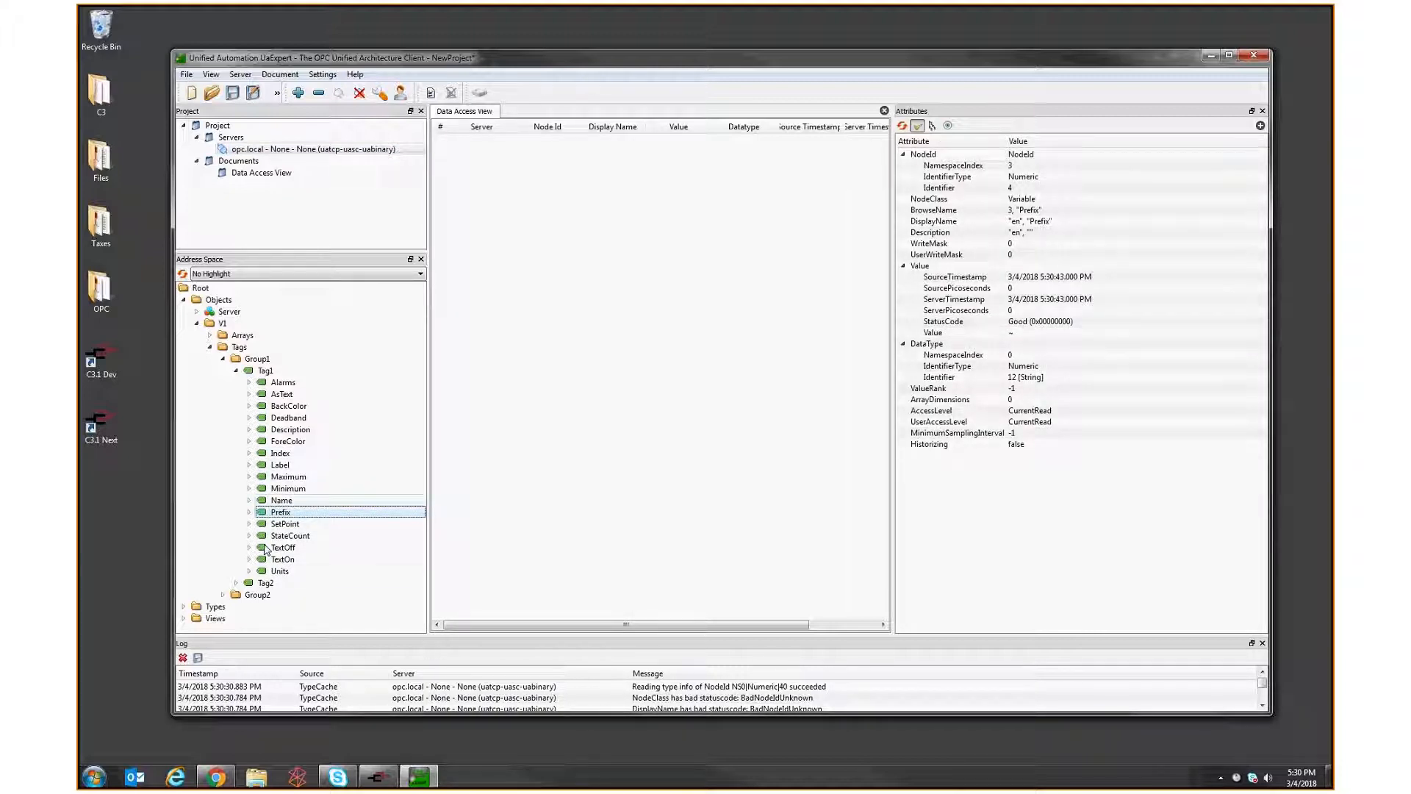
click(279, 571)
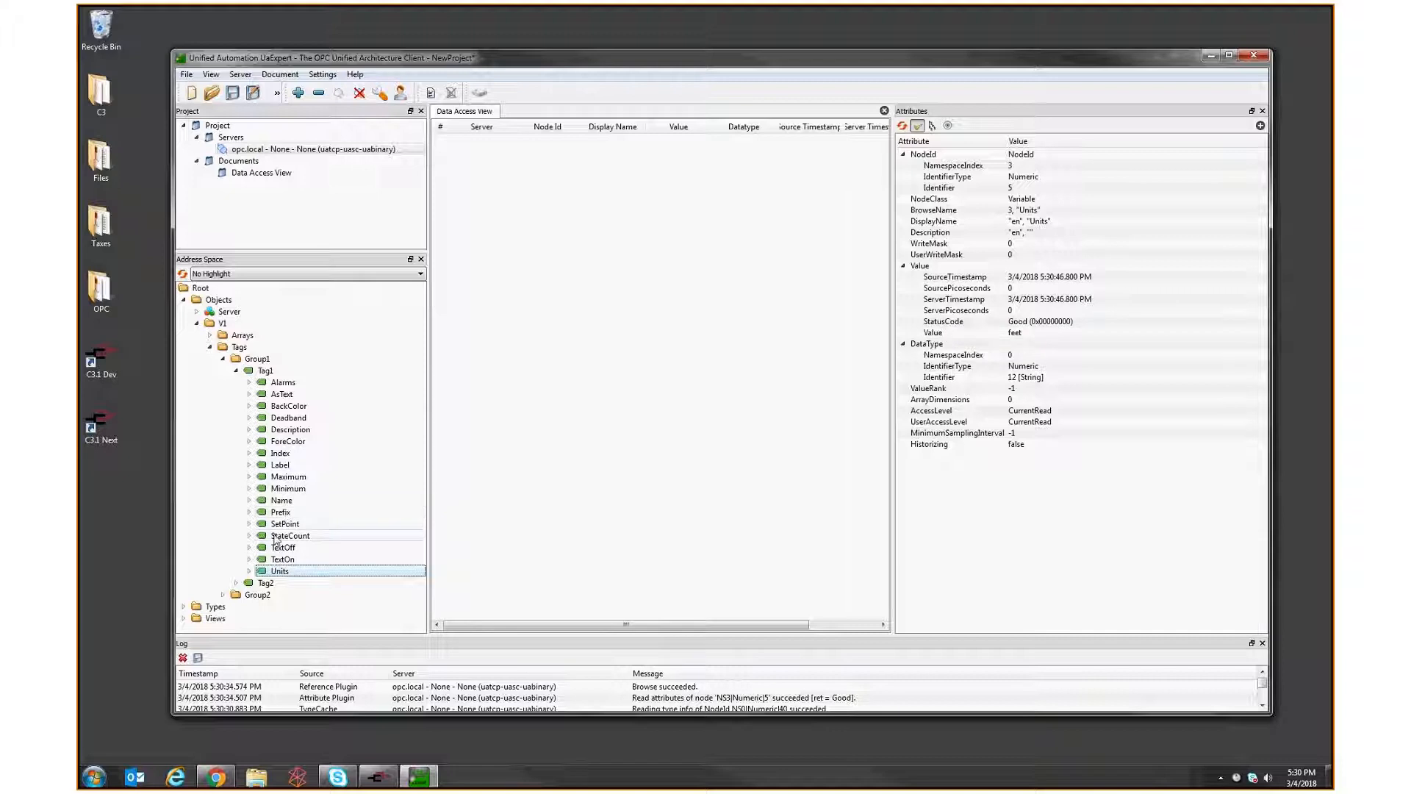
click(275, 478)
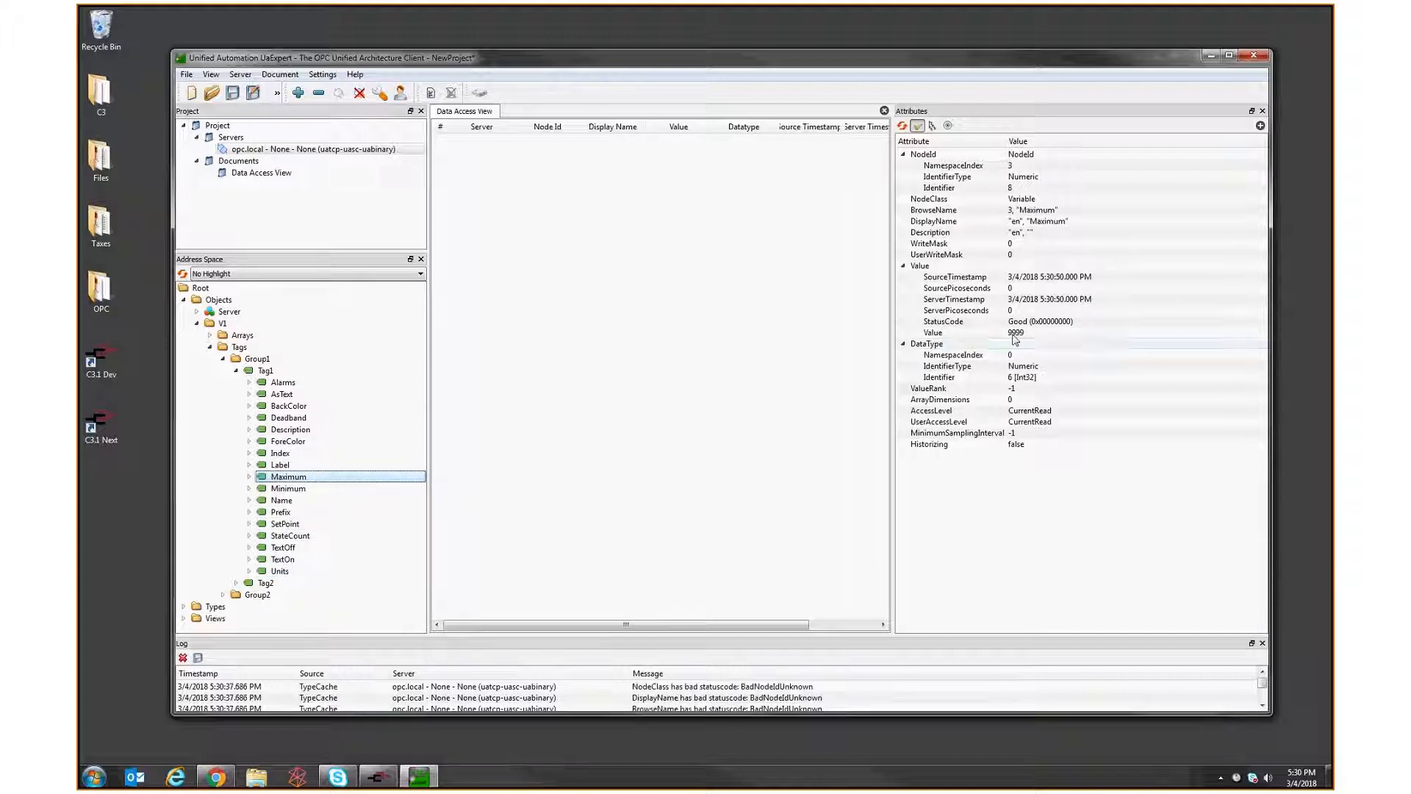
key(Down)
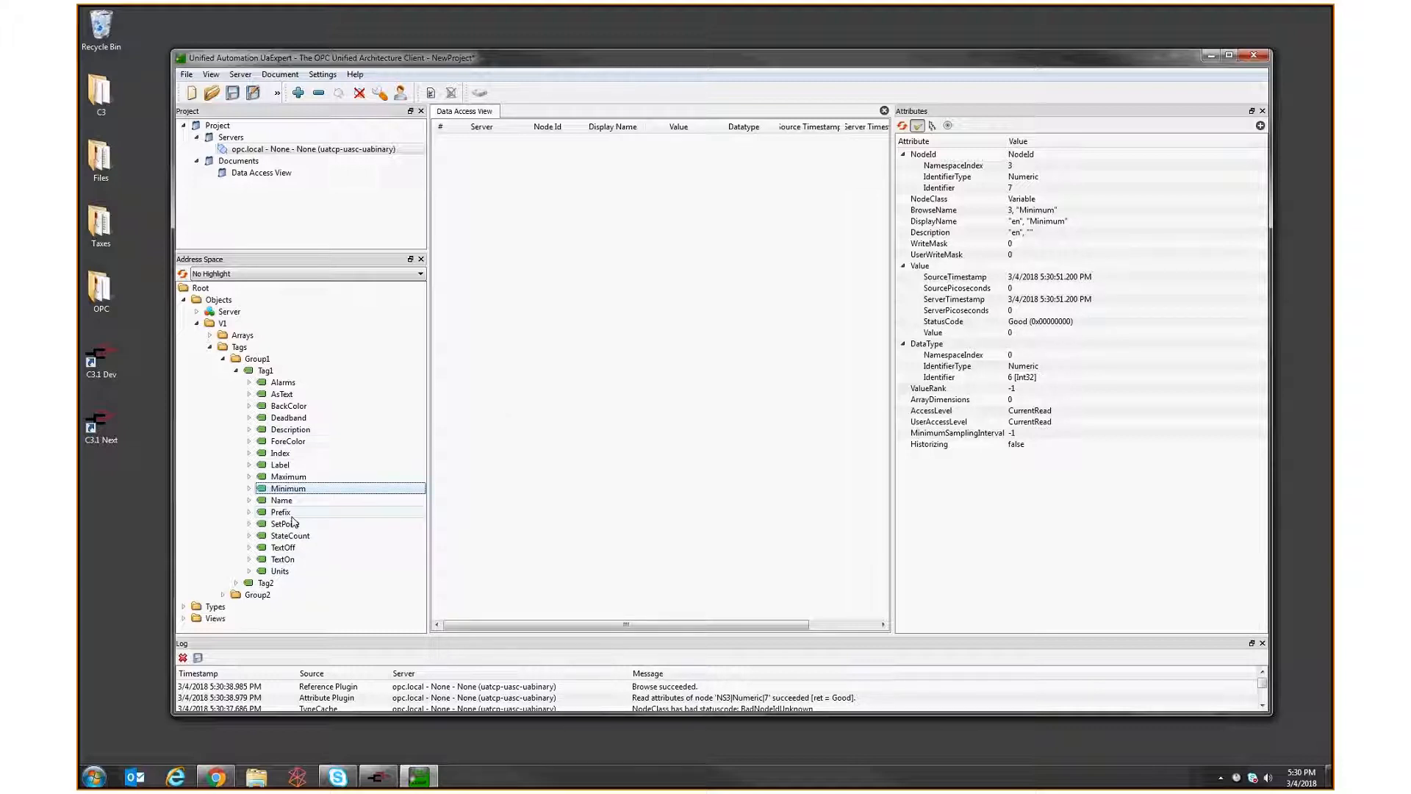
- Switch to Crimson and set Tag2's format type to Multi-State with 4 states
click(1209, 56)
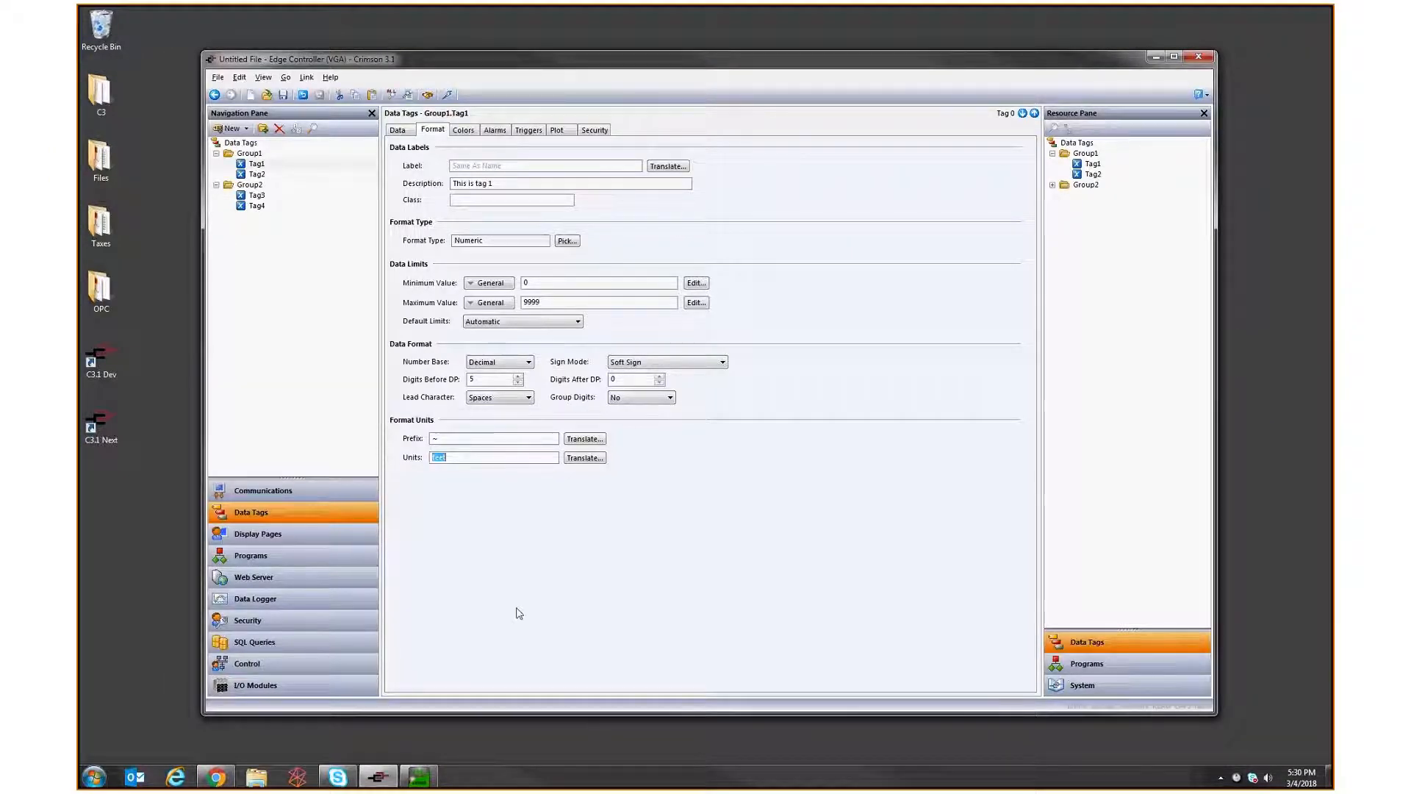
click(263, 175)
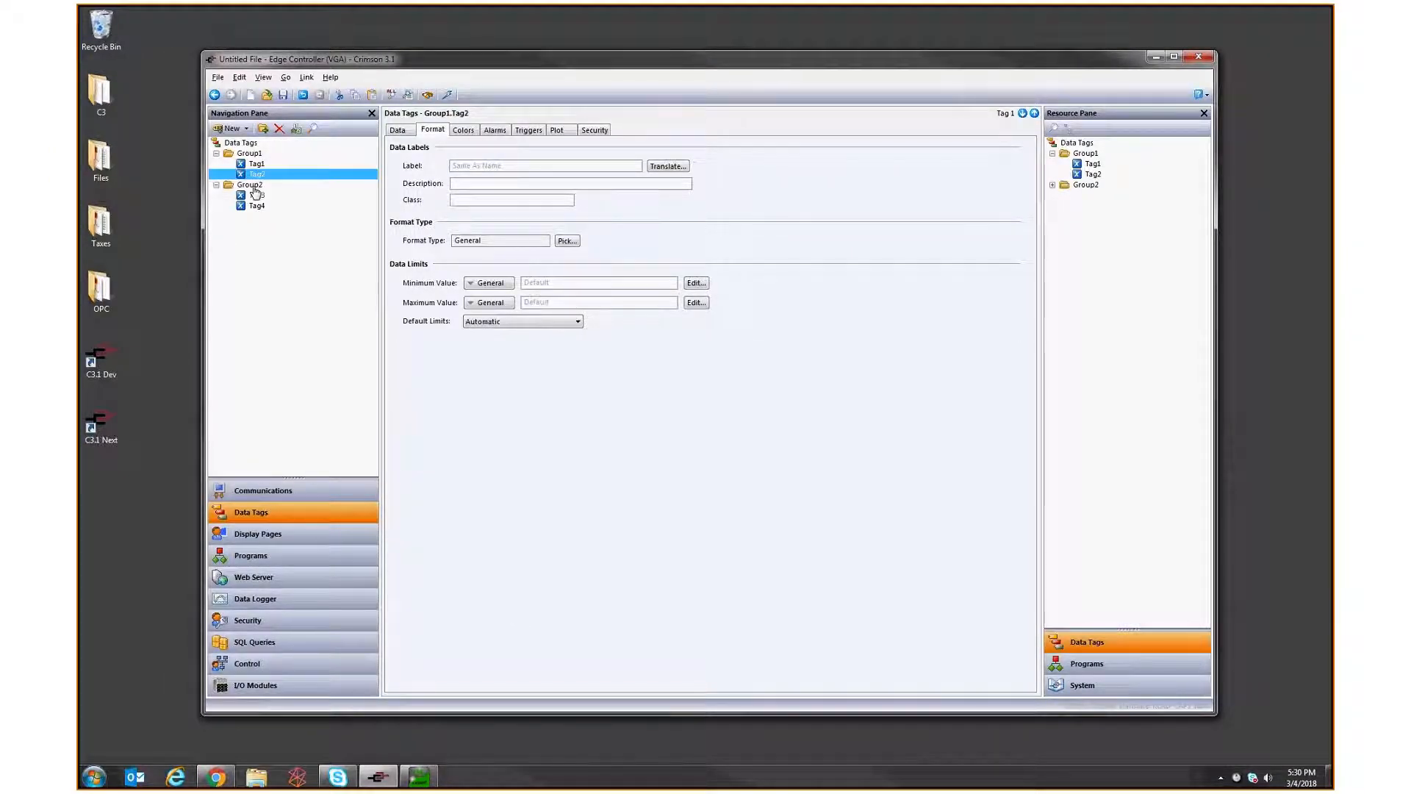
click(566, 241)
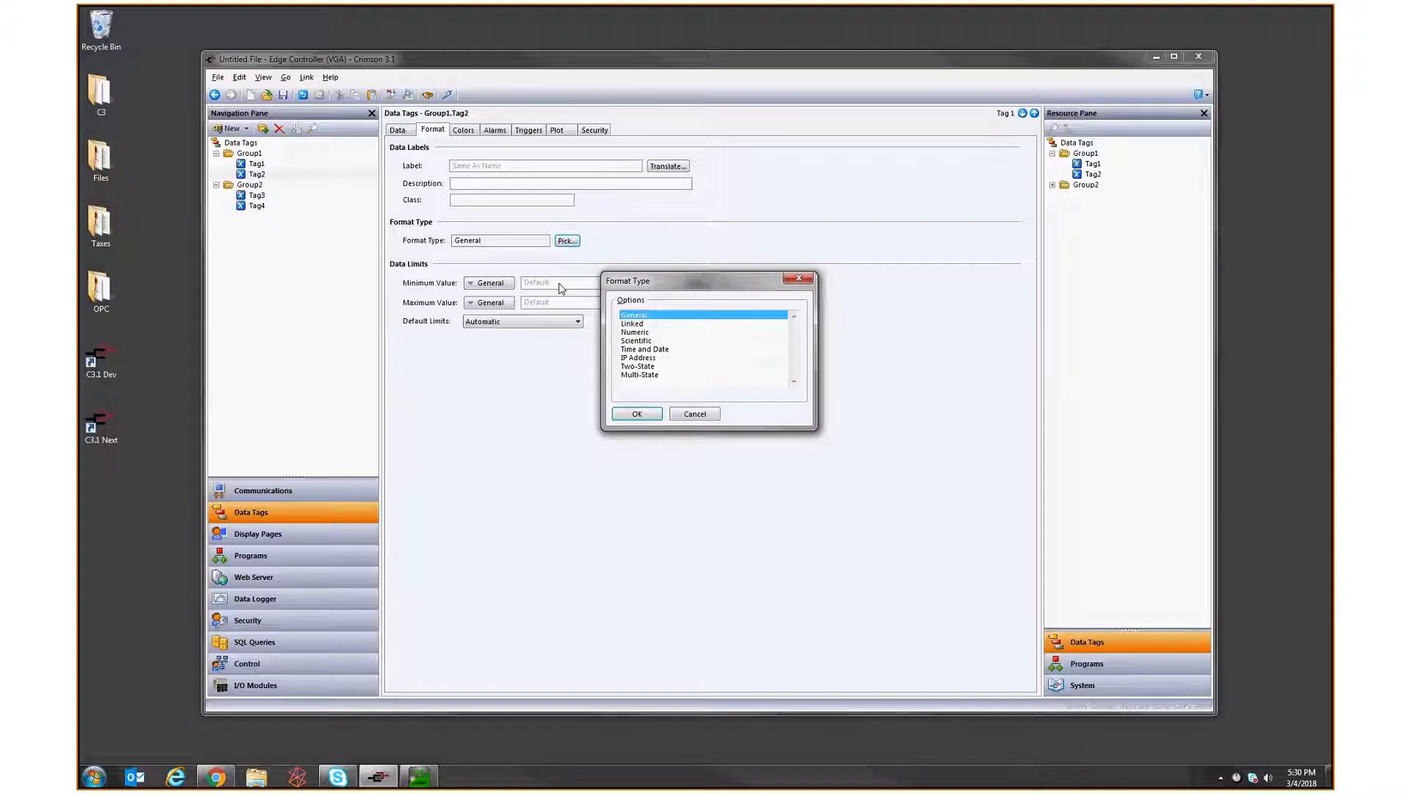
double_click(637, 375)
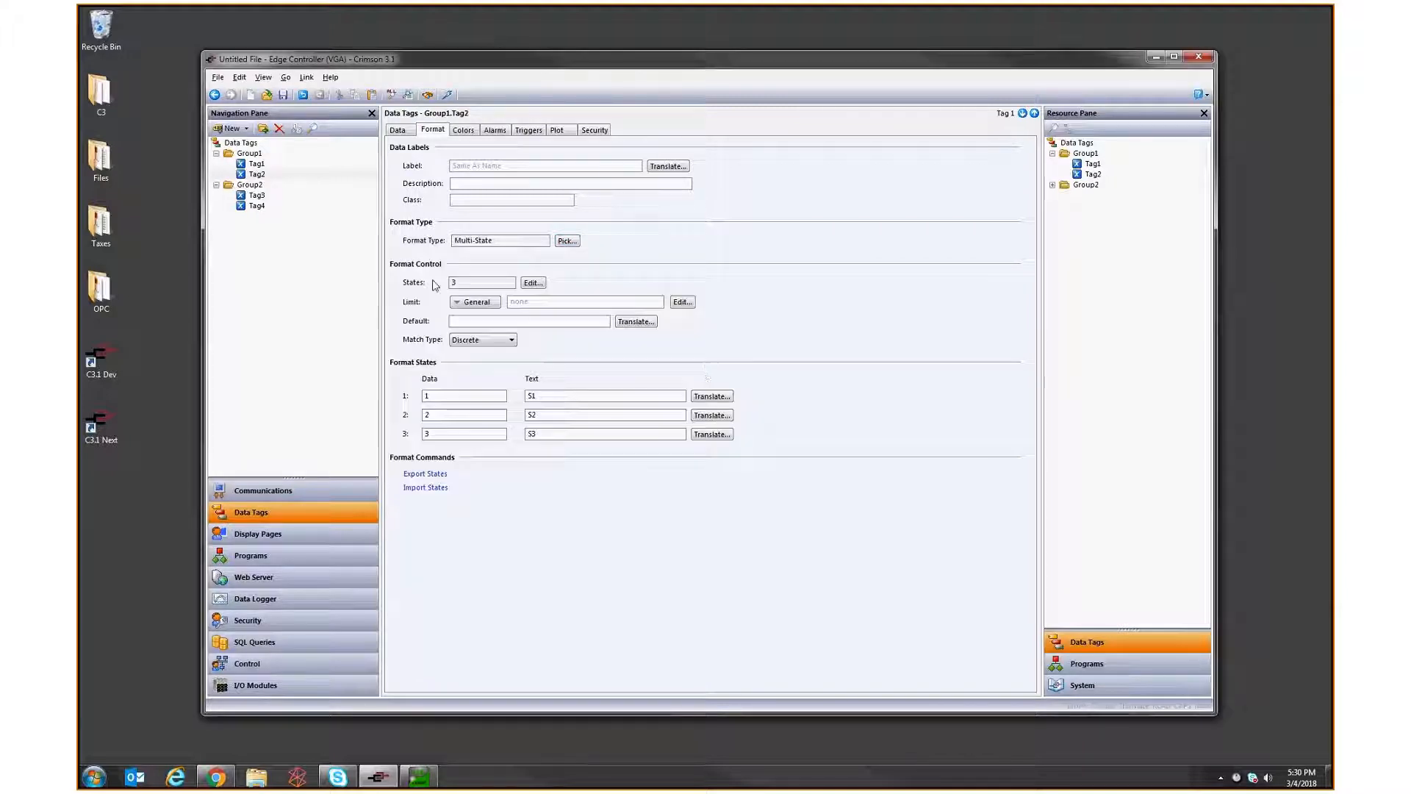
click(533, 283)
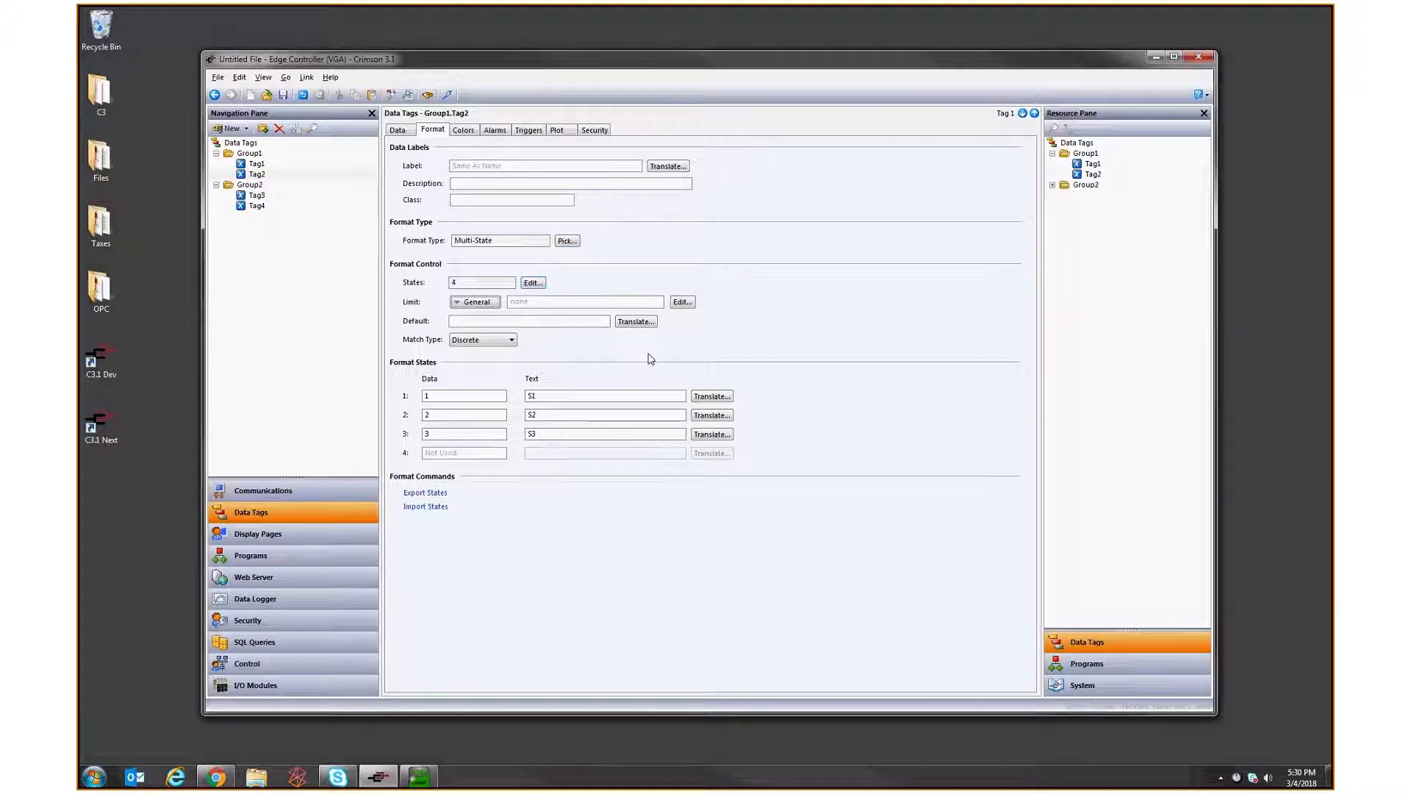
- Define Tag2's format states as 0 ZERO, 1 ONE, 2 TWO and 3 THREE, and download the database
key(Tab)
text(0)
key(Tab)
text(ZERO)
key(Tab)
key(Tab)
text(1)
key(Tab)
text(ONE)
key(Tab)
text(2)
key(Tab)
text(TWO)
key(Tab)
text(3)
key(Tab)
text(THREE)
key(Return)
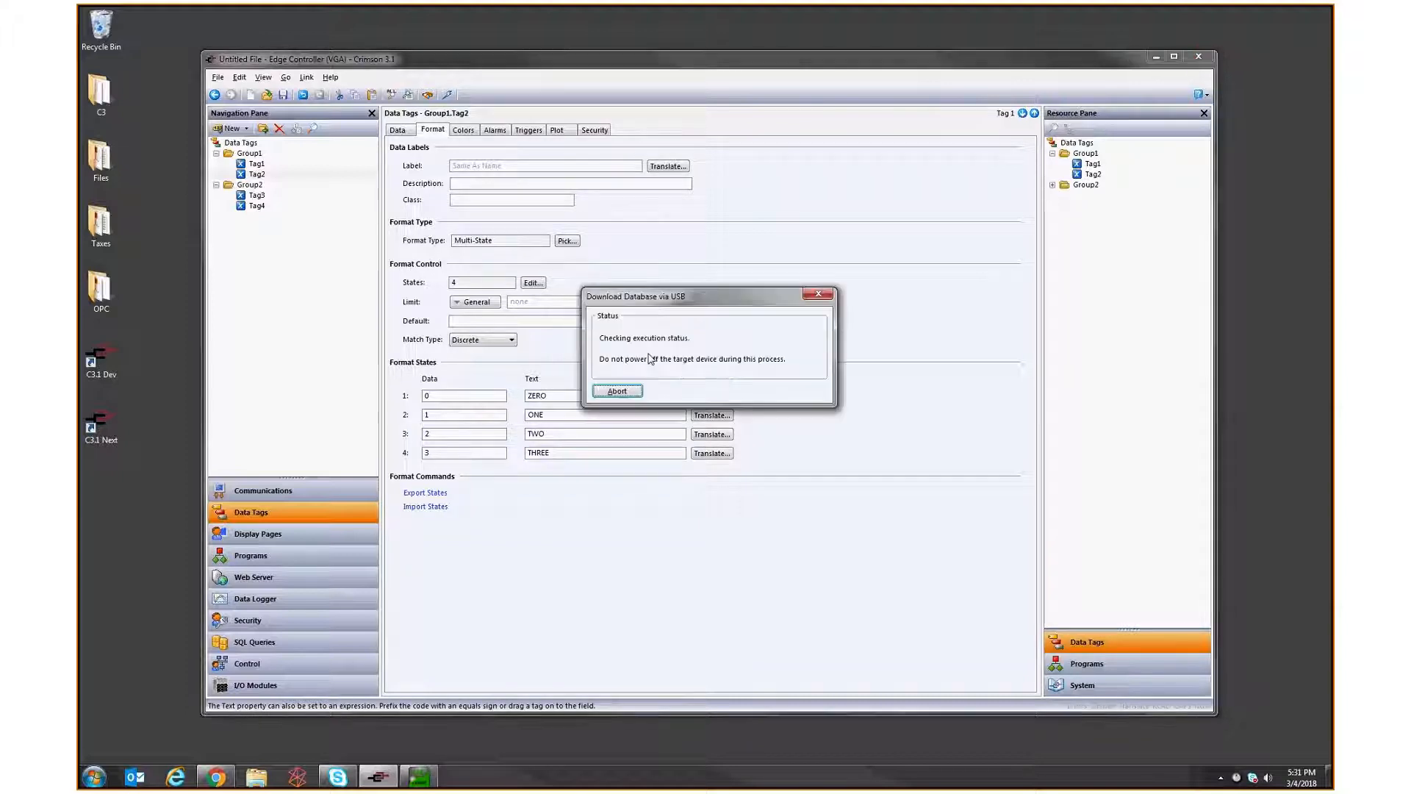
- Set the OPC-UA Server's Show Properties option to Yes with StateText and download the database
click(253, 491)
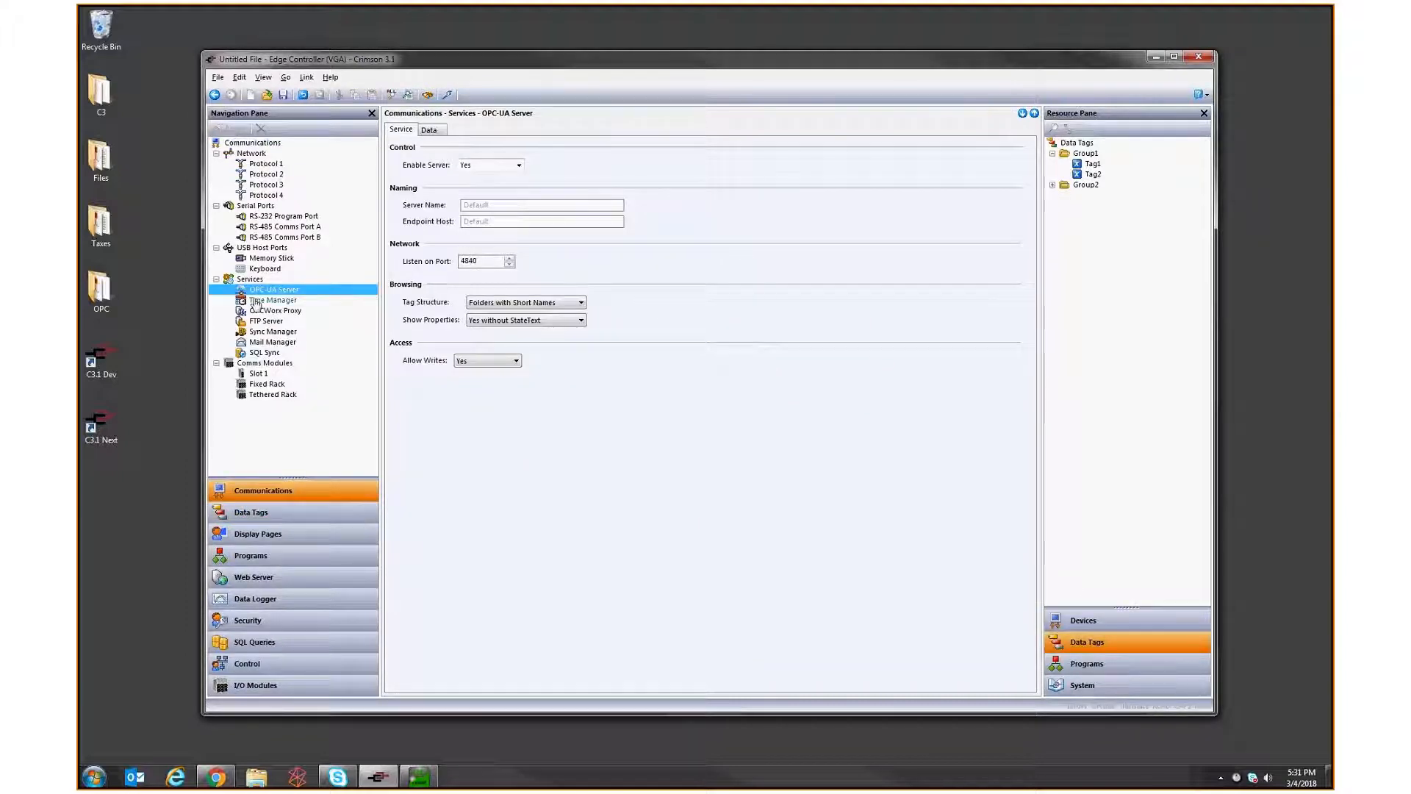
click(515, 321)
click(515, 352)
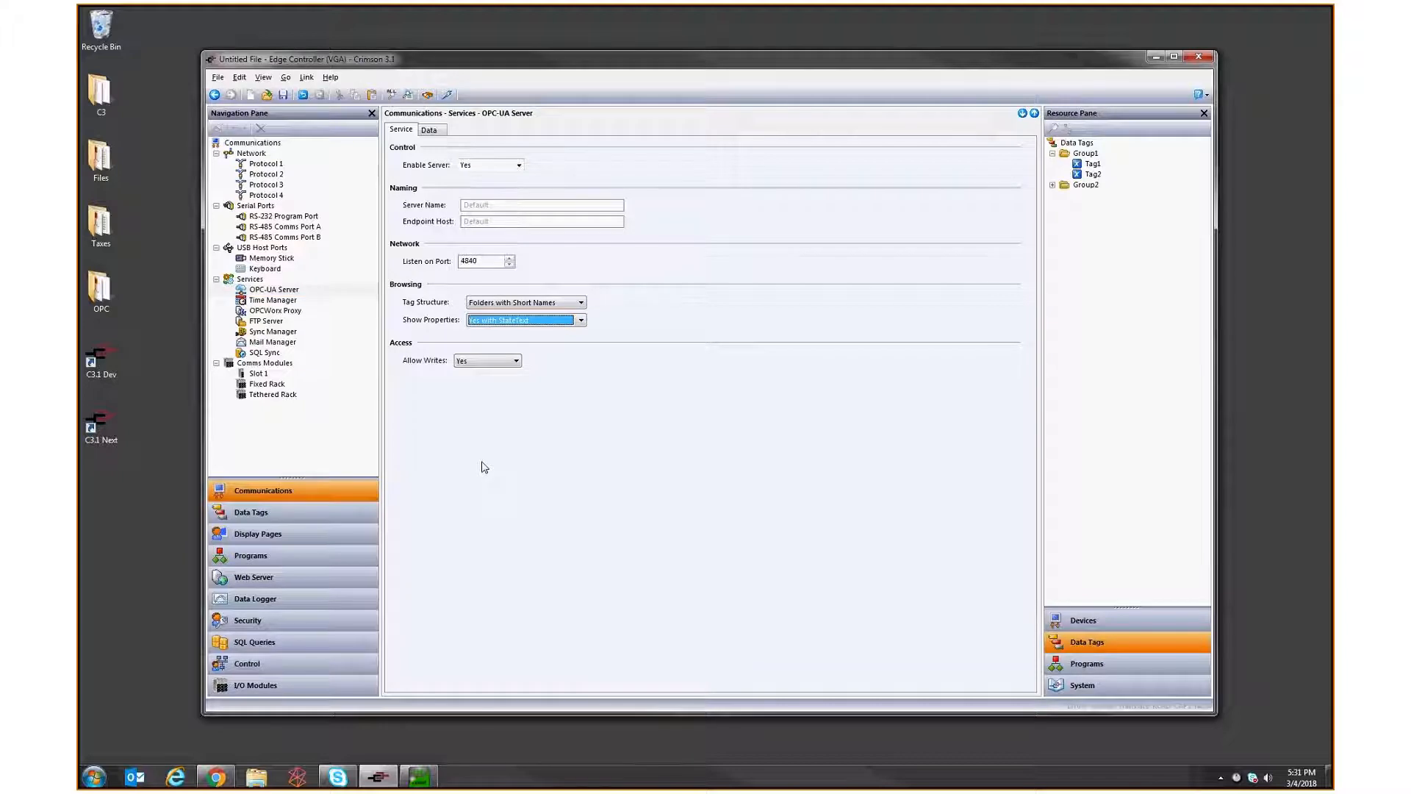
key(F9)
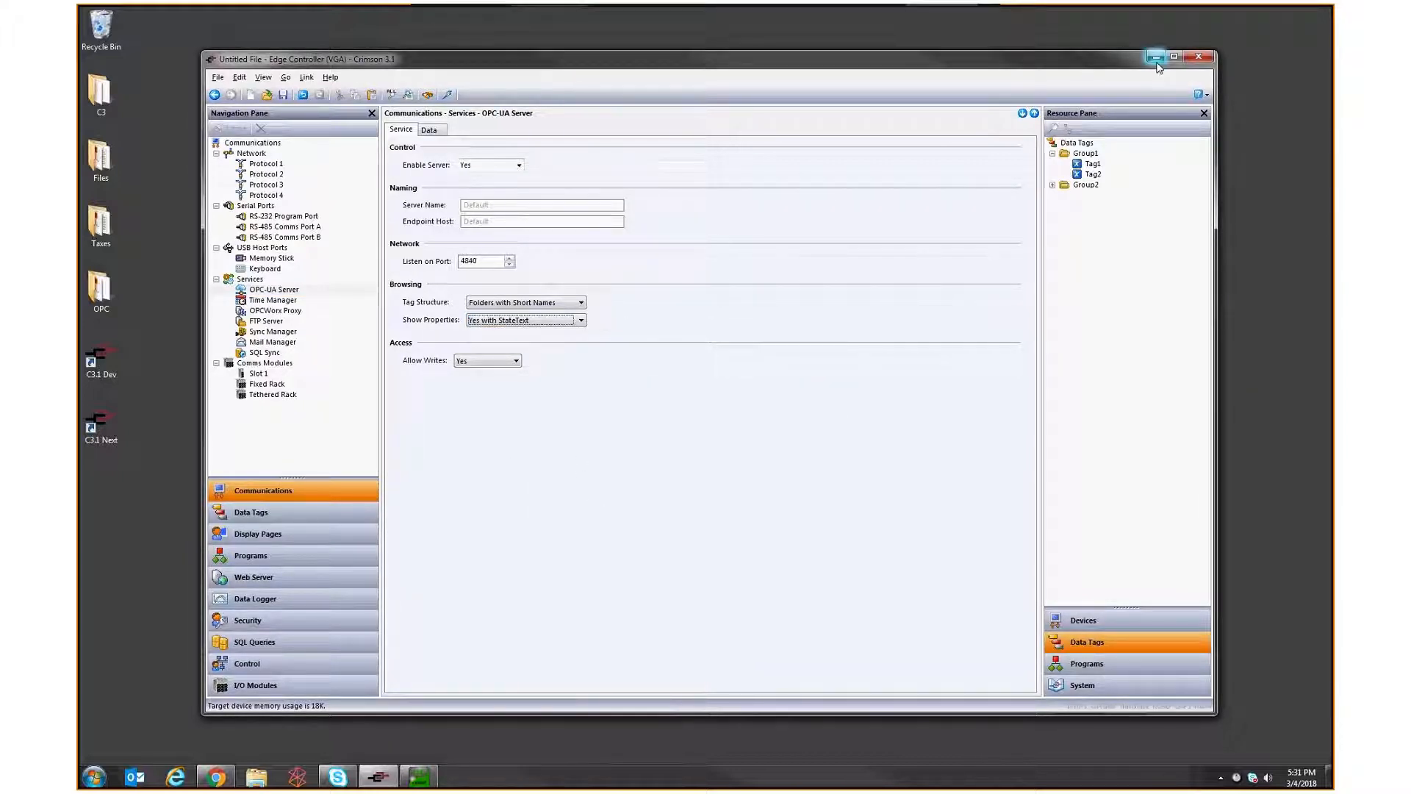
- Check Tag2's displayed value in the browser's Remote View and return to Crimson
click(1199, 57)
click(234, 777)
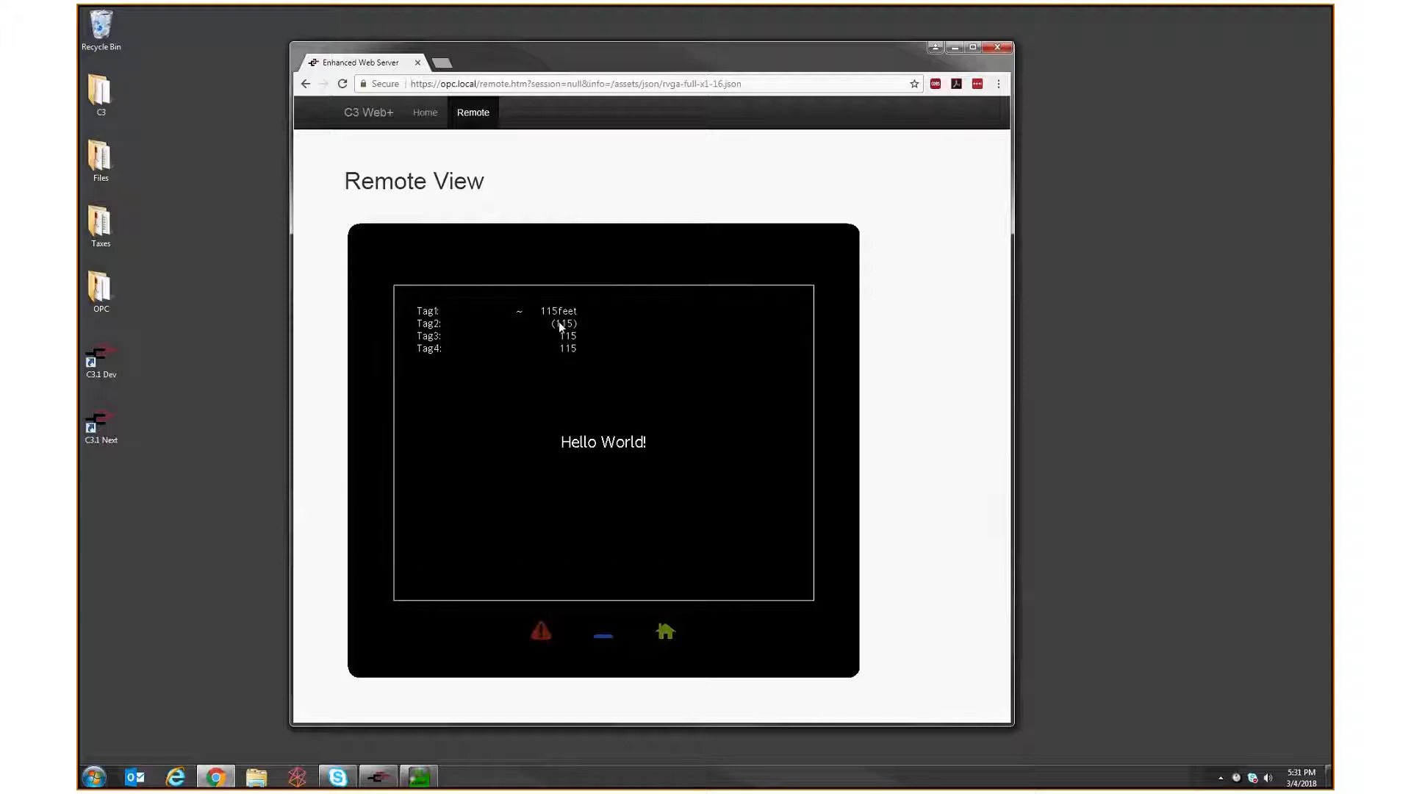
click(379, 777)
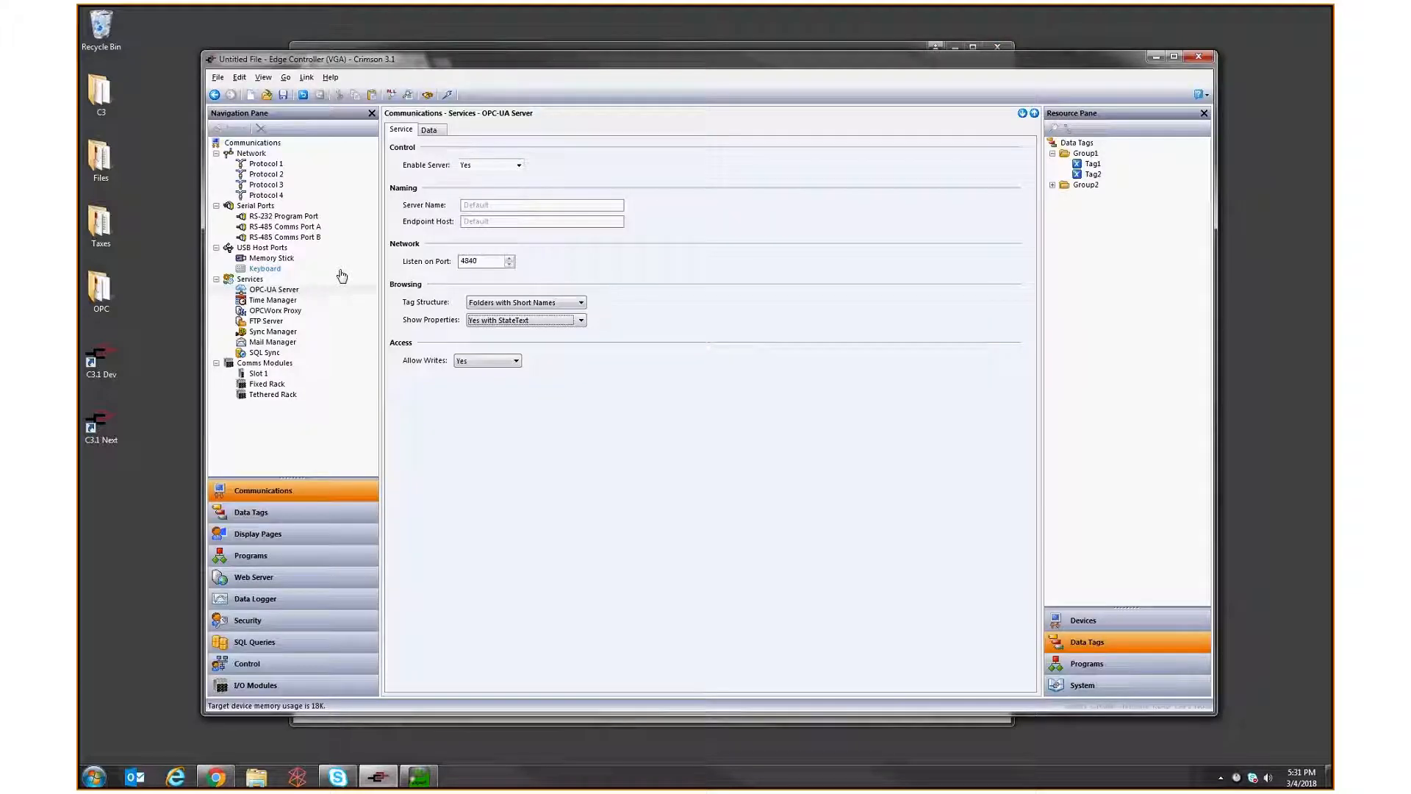
- Open the action settings in the properties of display page Page1
click(251, 513)
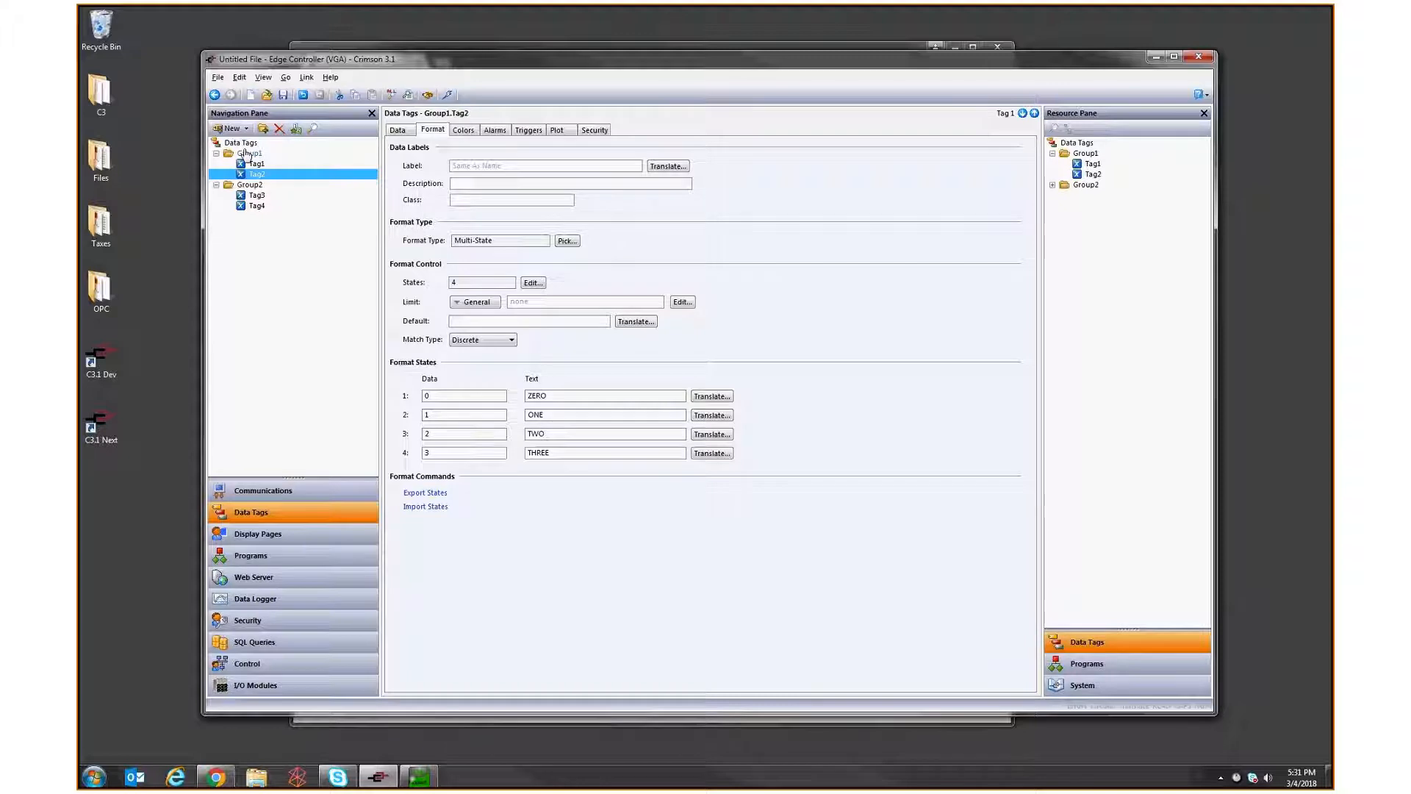
click(248, 542)
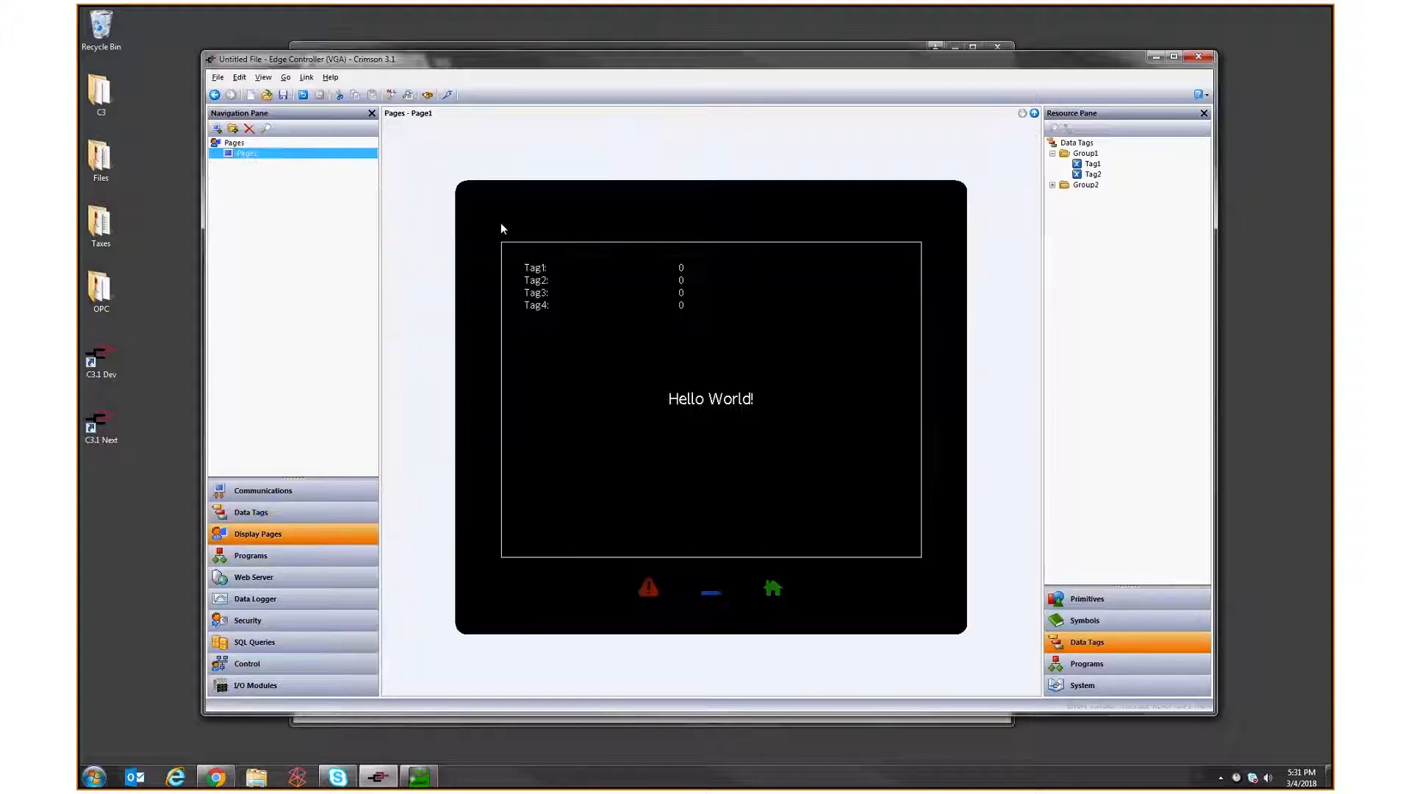
right_click(541, 211)
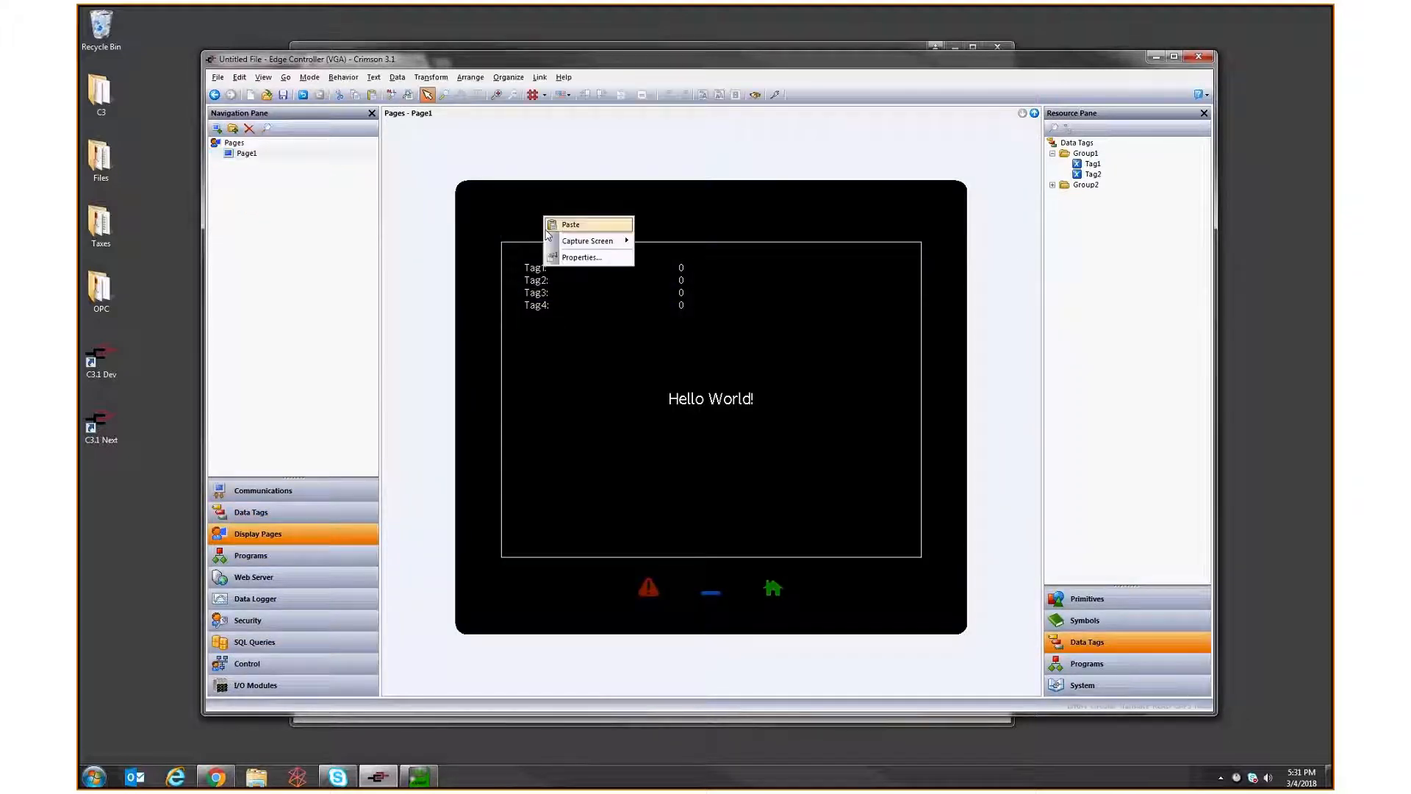
click(540, 259)
click(539, 243)
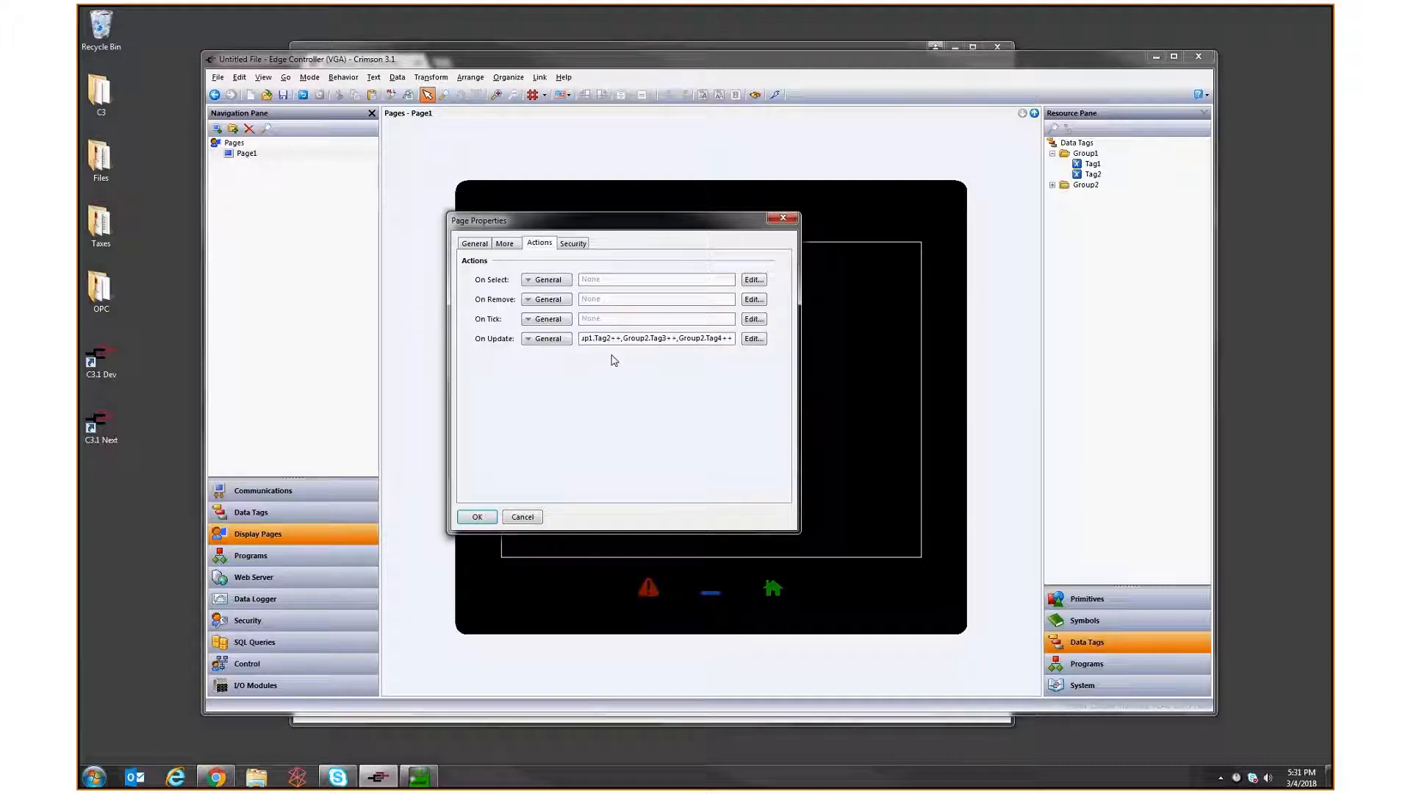
- In the On Update action, replace Group1.Tag2++ with Group1.Tag2=(Group1.Tag2+1)%4 and download the database
key(Home)
key(Right)
key(Right)
key(Right)
key(Right)
key(Right)
key(Right)
key(Right)
key(Right)
key(Right)
key(Right)
key(Right)
key(Right)
key(Right)
key(Right)
key(Right)
key(Right)
key(Right)
key(Right)
key(Right)
key(Right)
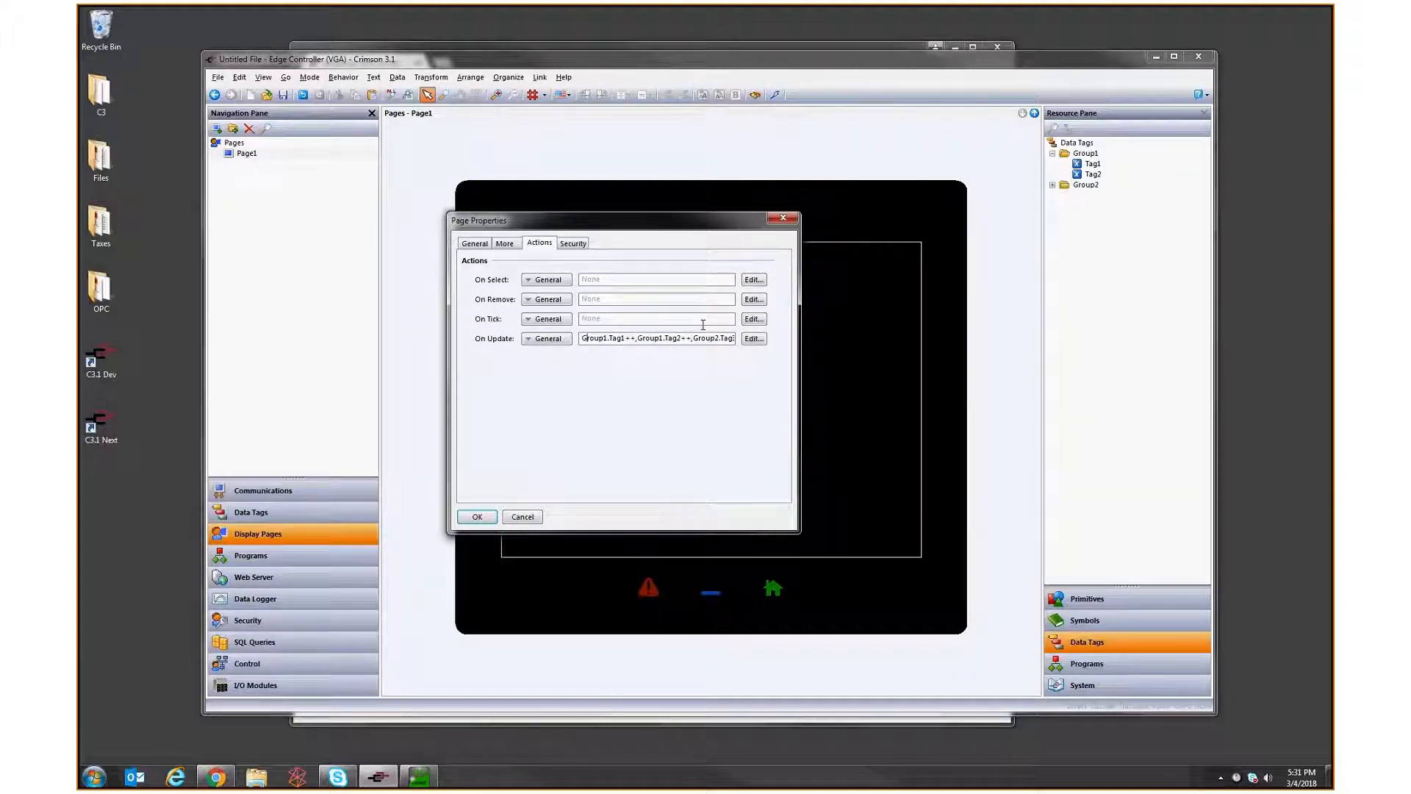
key(Delete)
key(Delete)
key(BackSpace)
text(=(g)
key(Caps_Lock)
text(R)
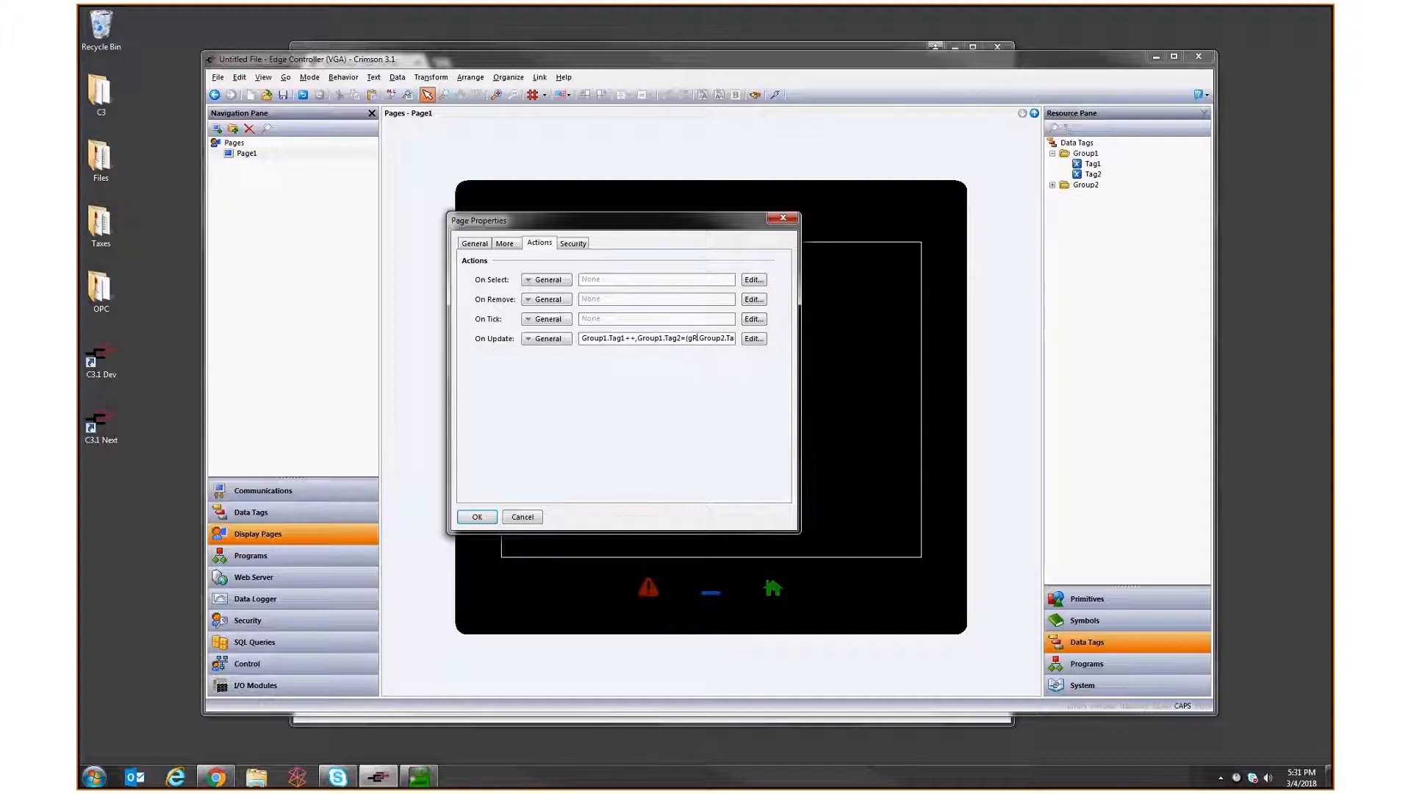
key(BackSpace)
key(BackSpace)
key(Caps_Lock)
text(Group.)
text(Tag)
text(2+1))
text(%)
text(4,)
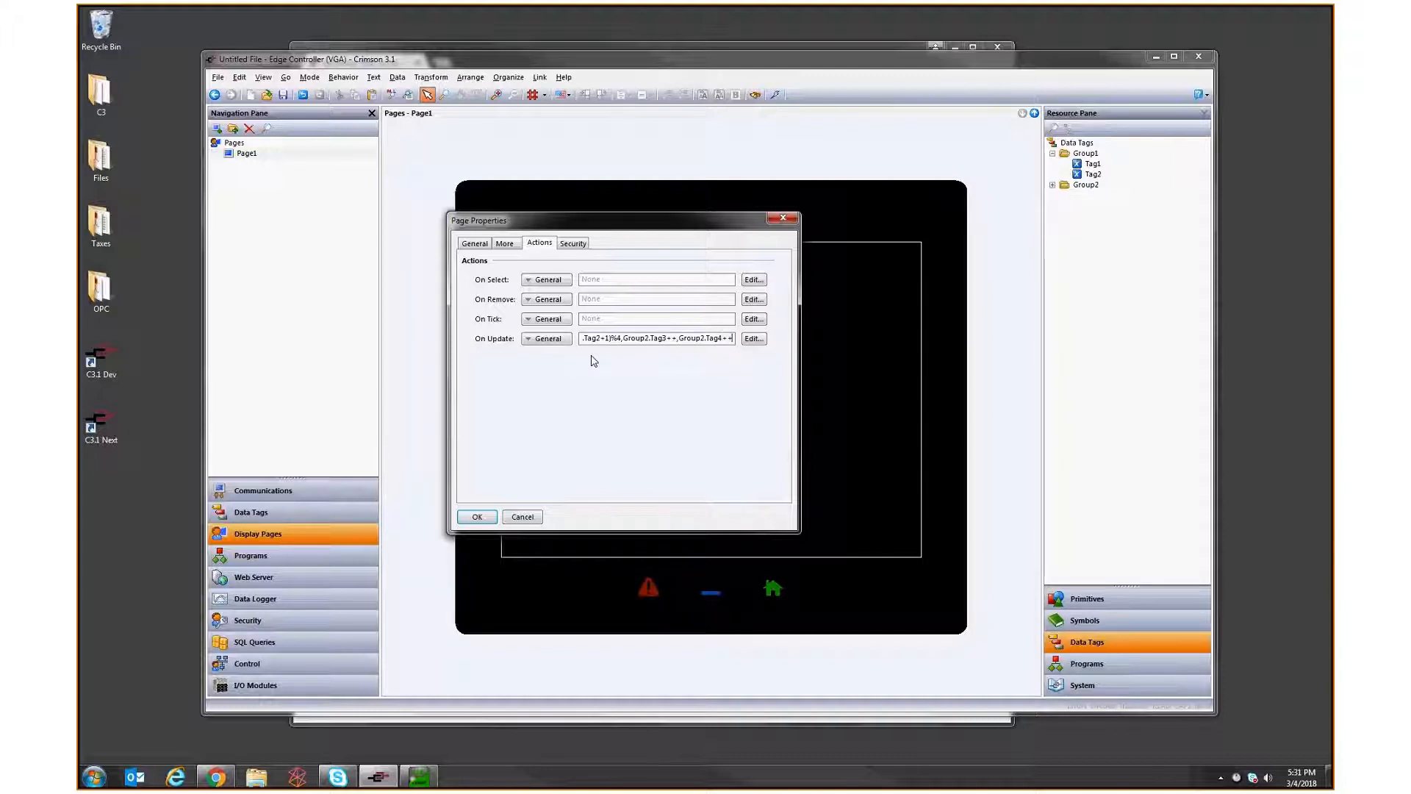
click(482, 517)
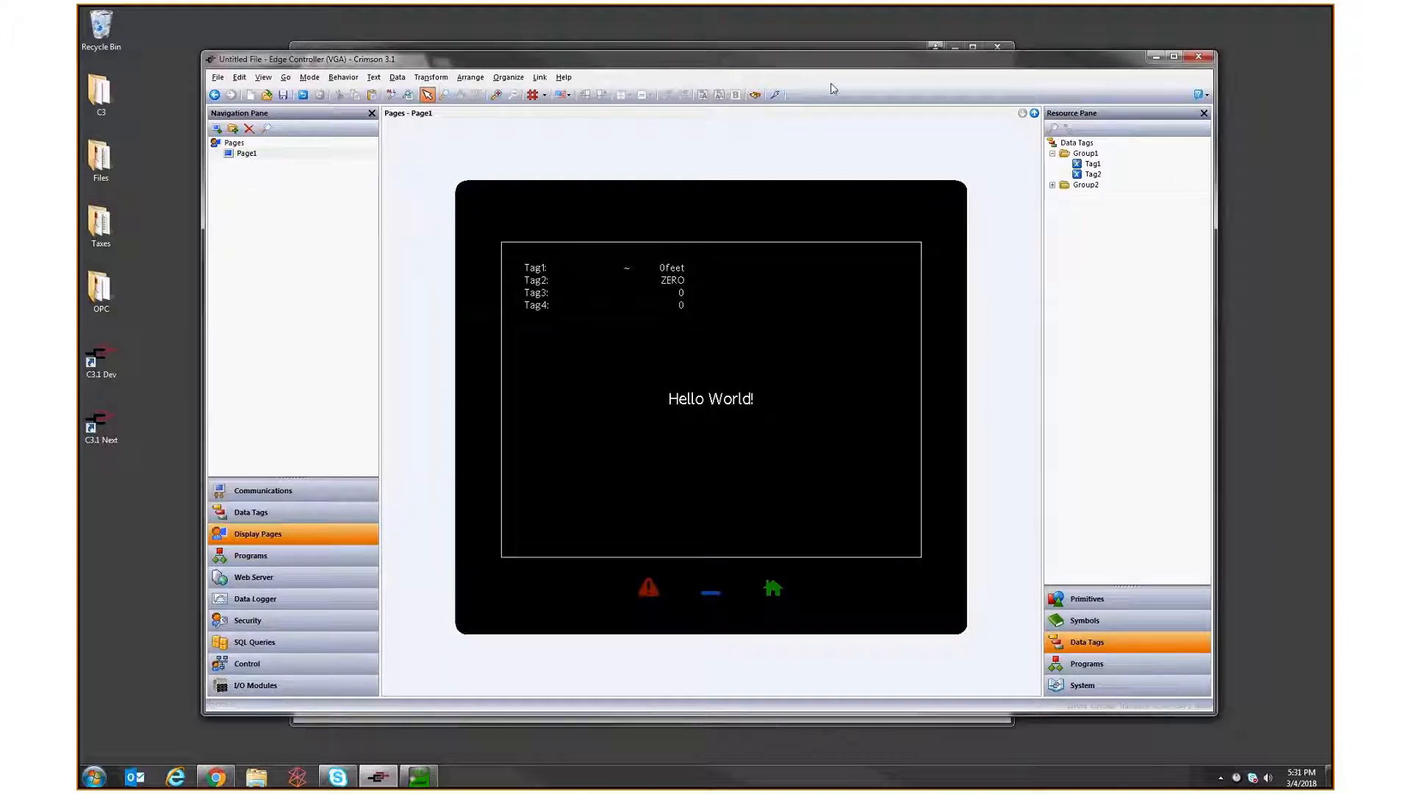
click(772, 94)
- Switch to UaExpert, remove and re-add the recently used opc.local server with anonymous authentication, and connect to it
click(1156, 57)
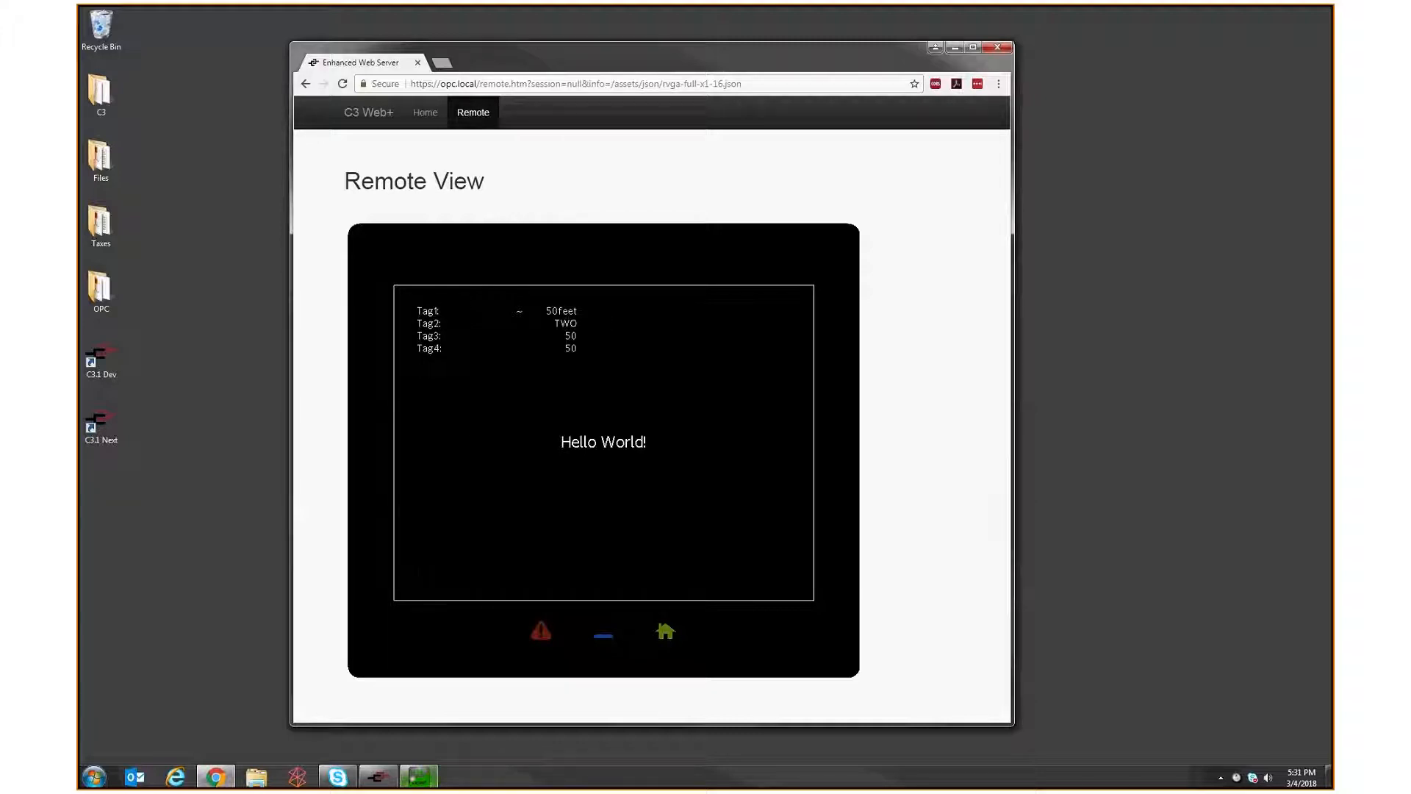
click(419, 777)
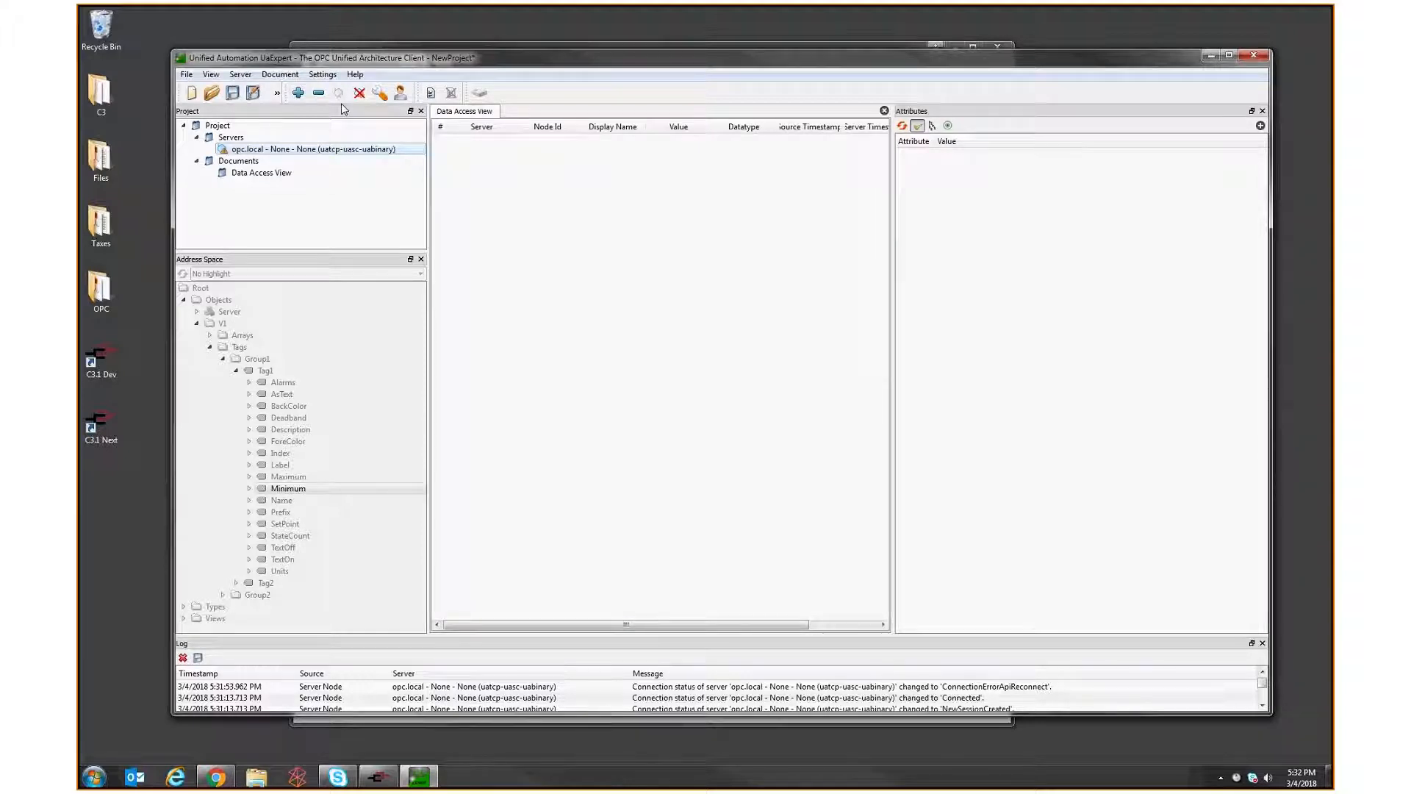
key(Delete)
click(297, 93)
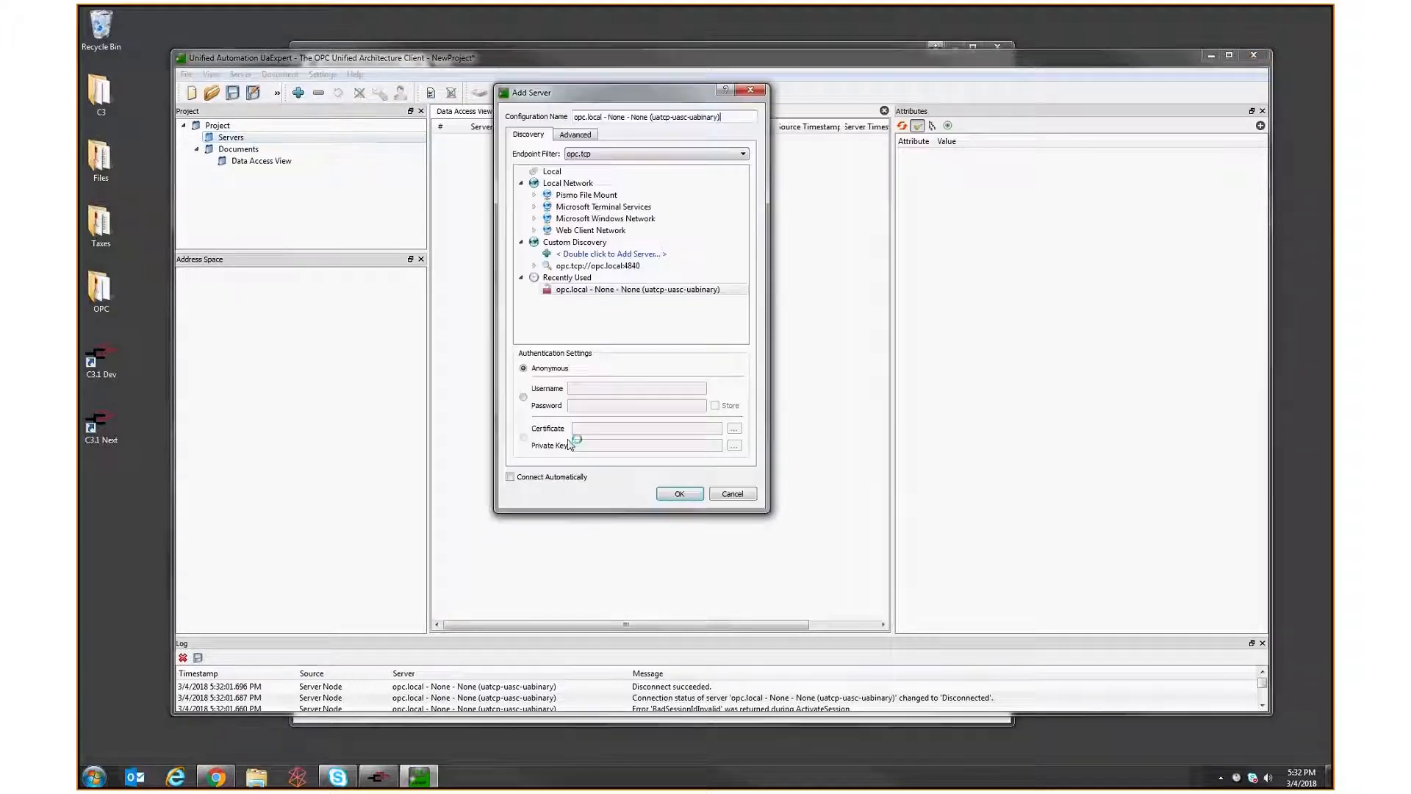
click(680, 493)
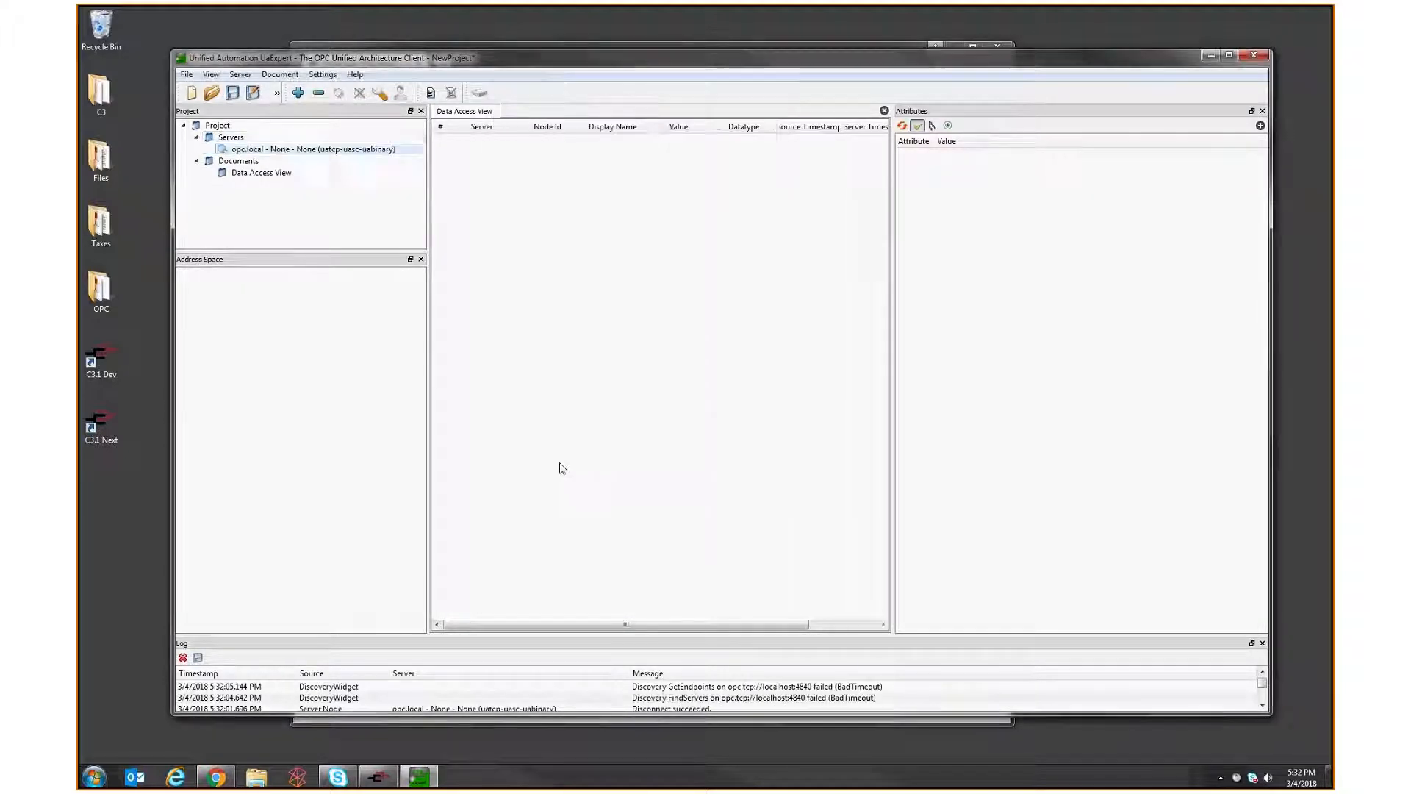
click(339, 92)
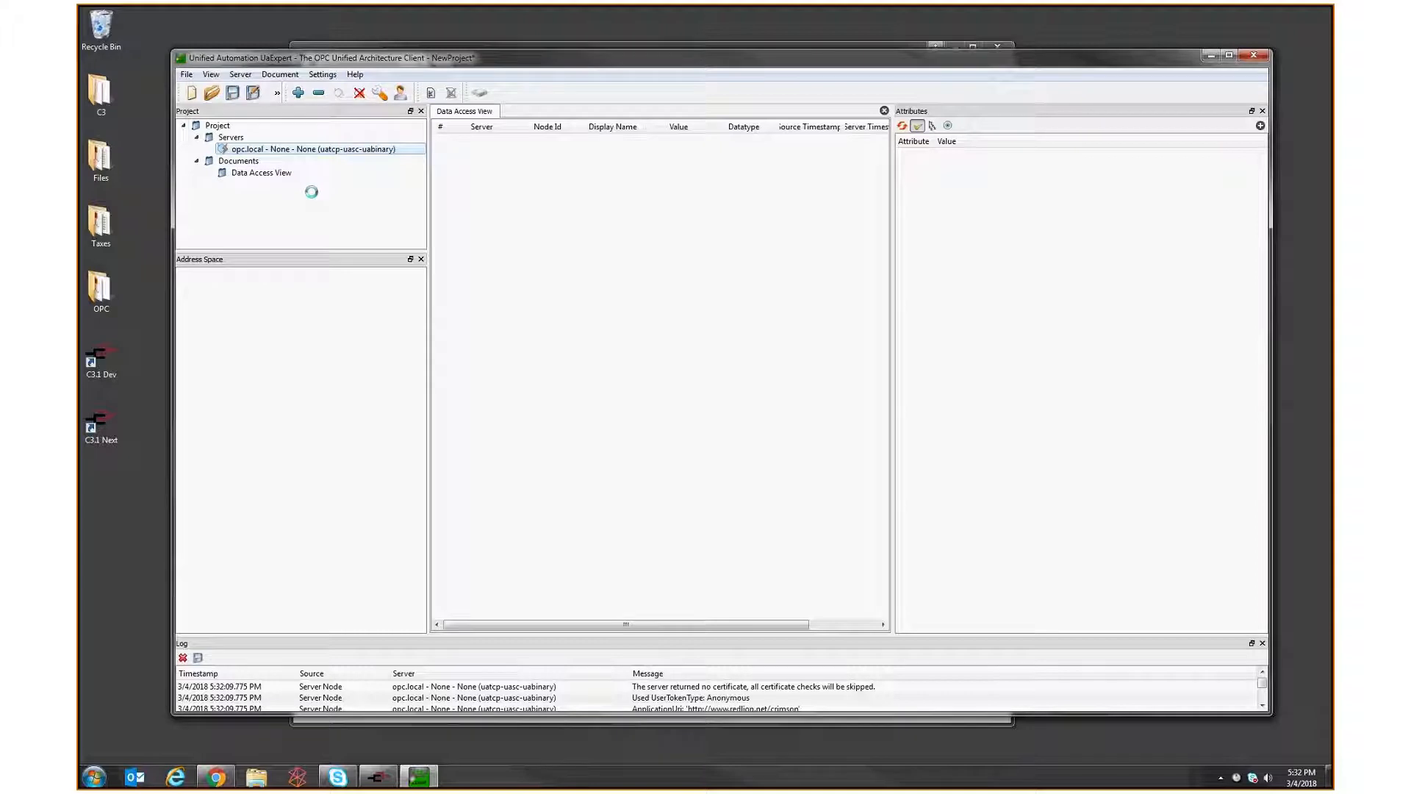
- Browse to Tag2 under V1, Tags, Group1 and examine its StateText property
double_click(222, 323)
double_click(239, 347)
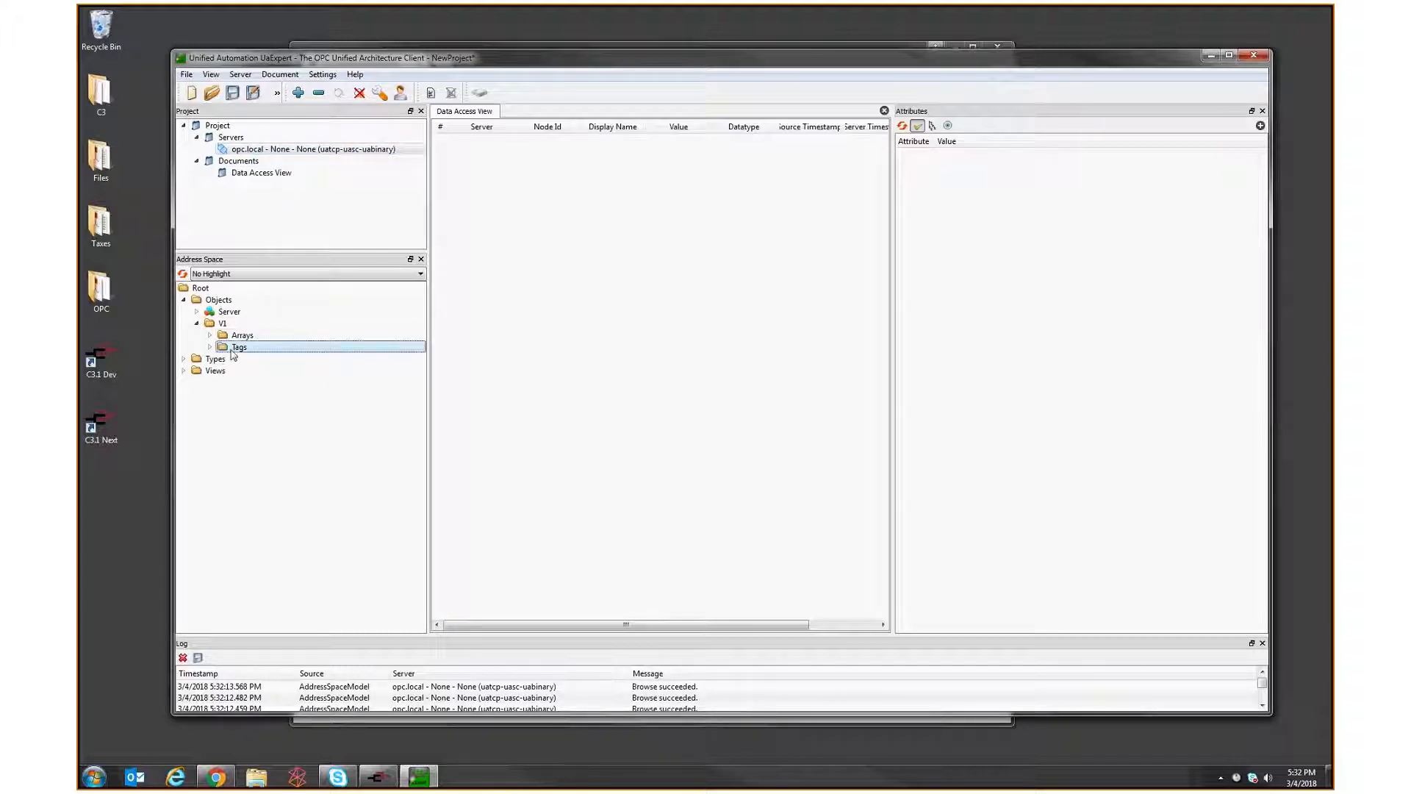
key(Down)
key(Right)
key(Down)
key(Down)
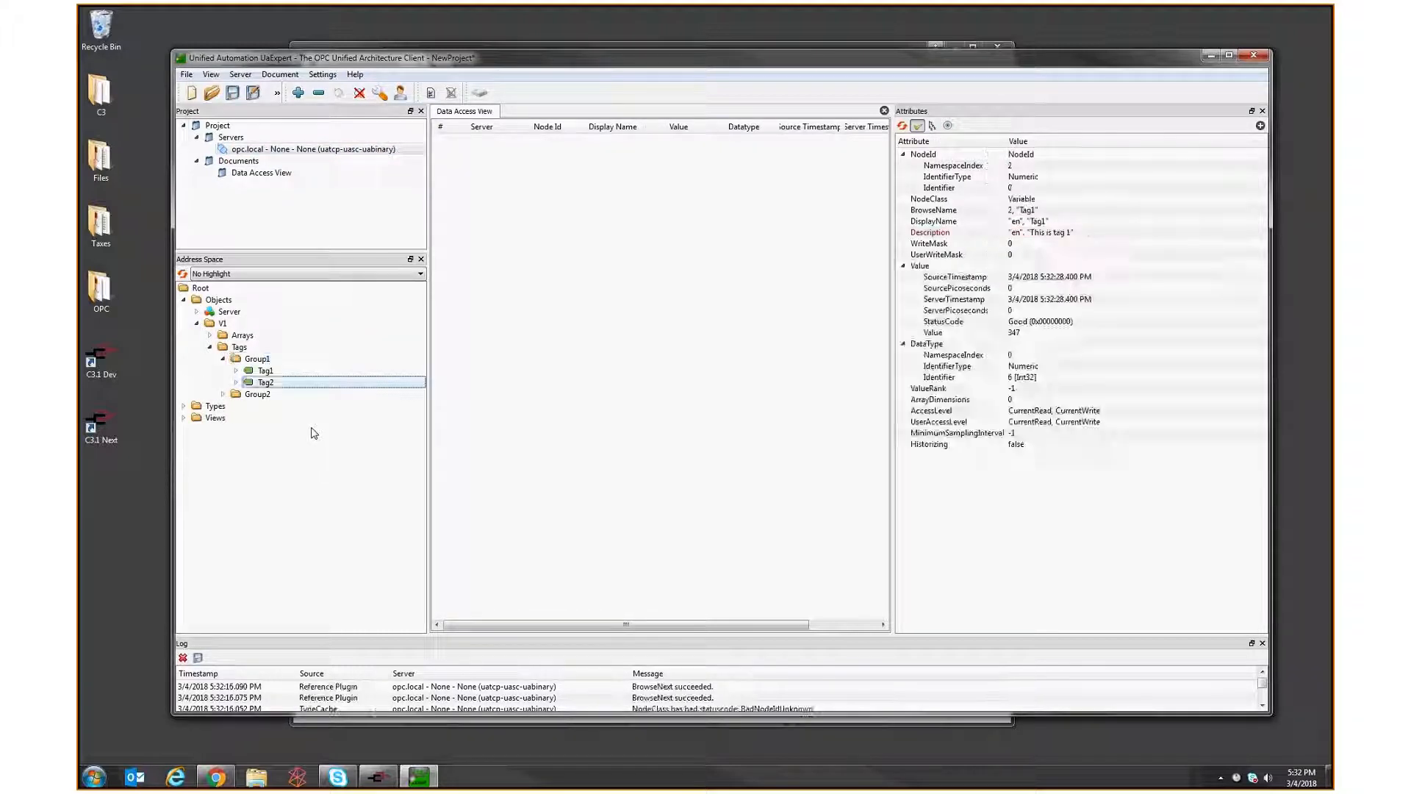
key(Right)
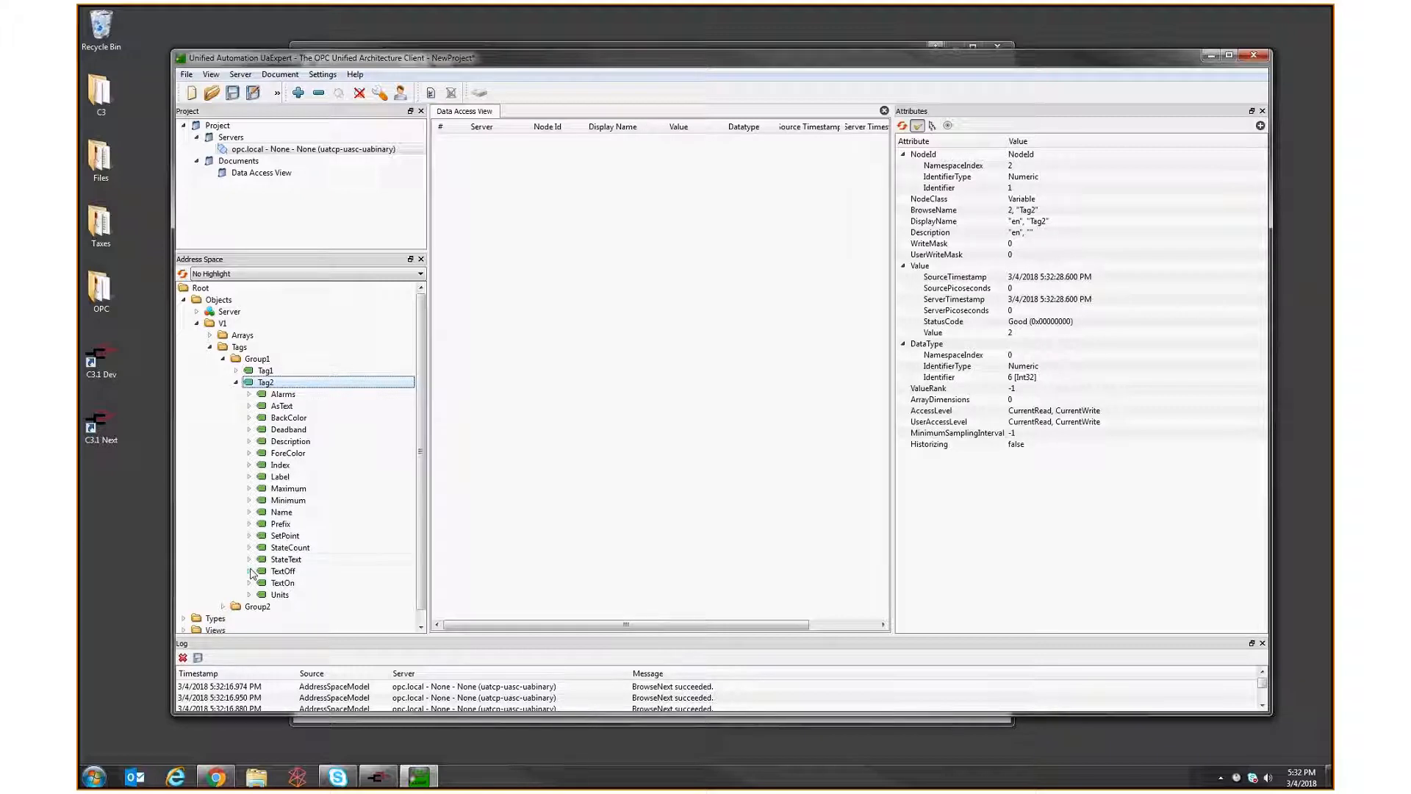
click(284, 561)
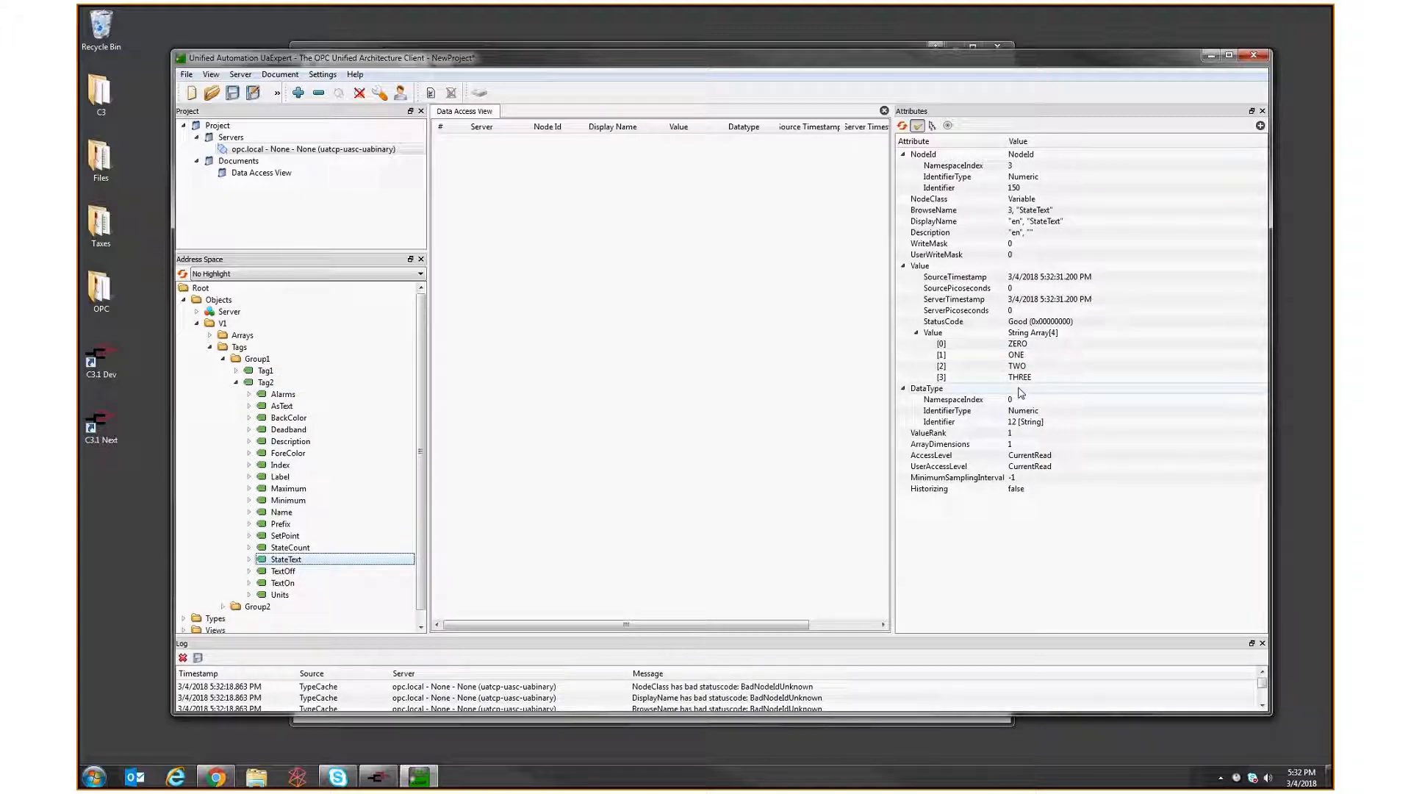
- Examine Tag2's numeric value and its AsText and StateCount properties
key(Left)
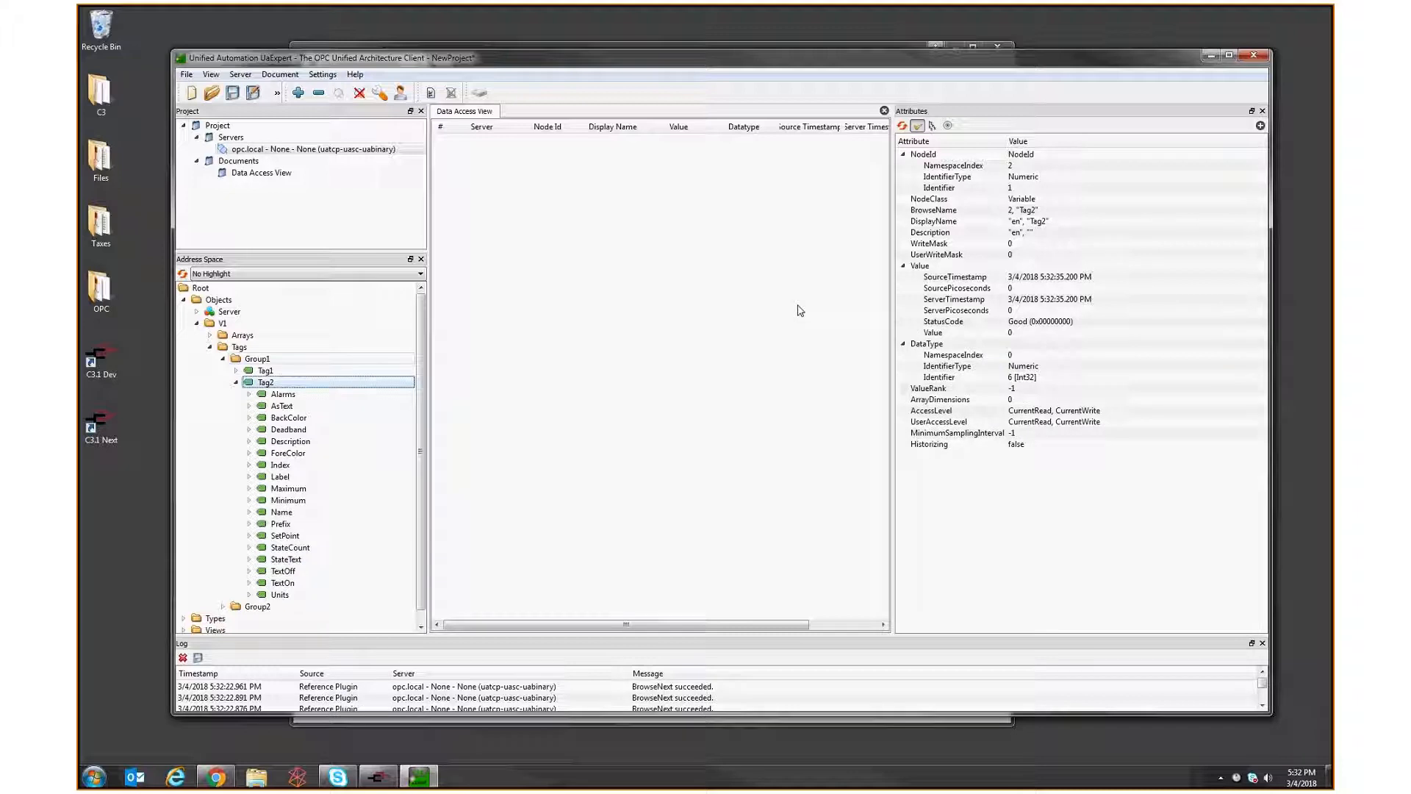
click(1010, 335)
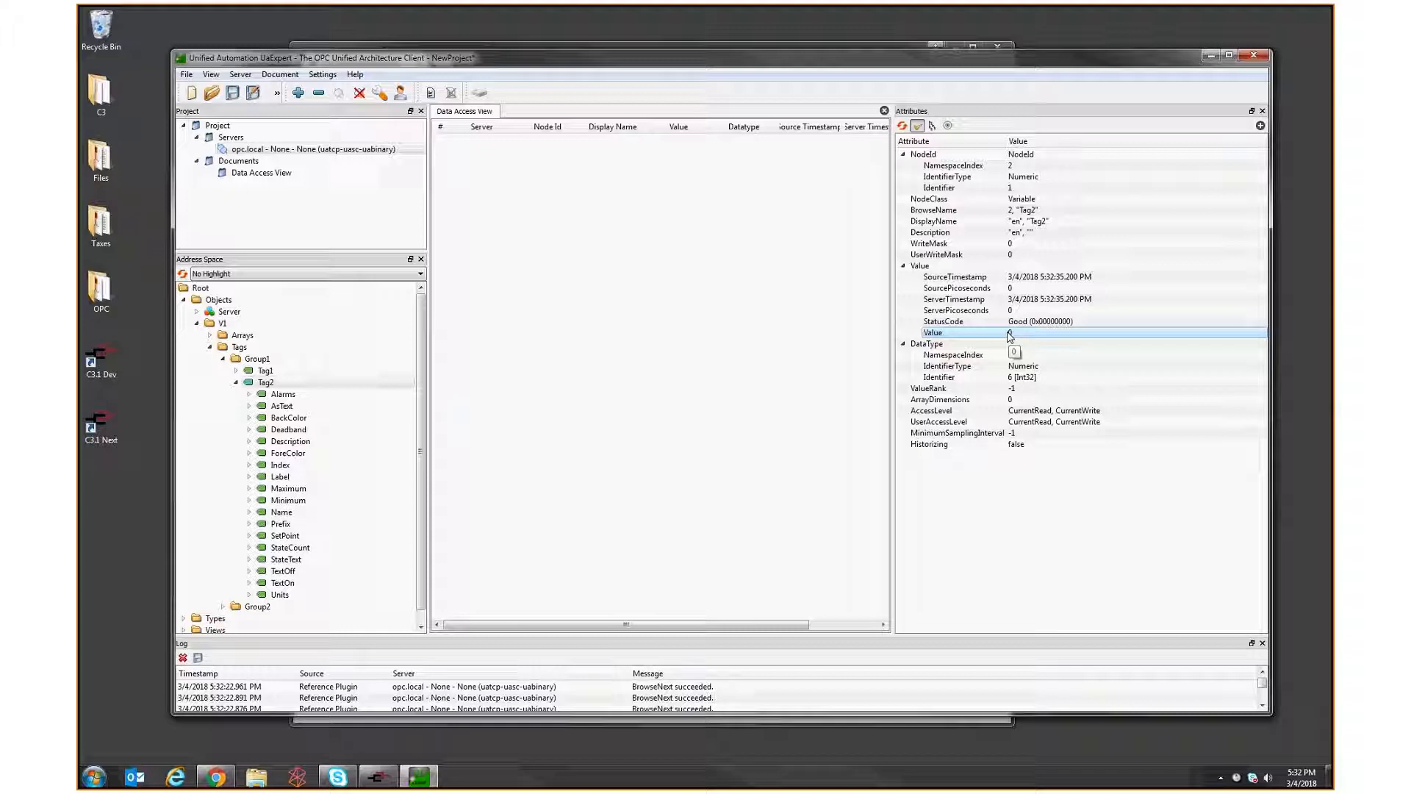
click(269, 394)
click(281, 405)
click(292, 419)
click(290, 406)
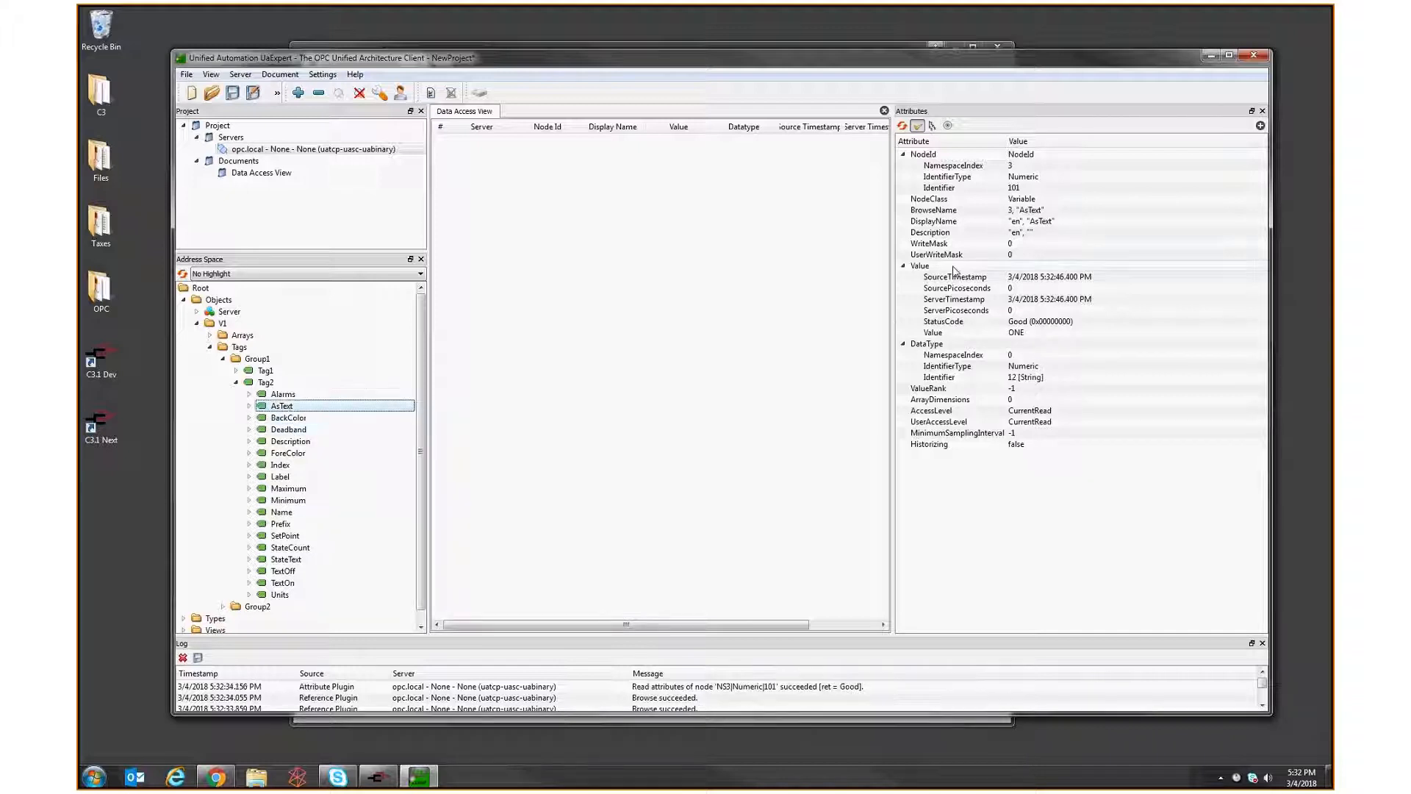
click(277, 550)
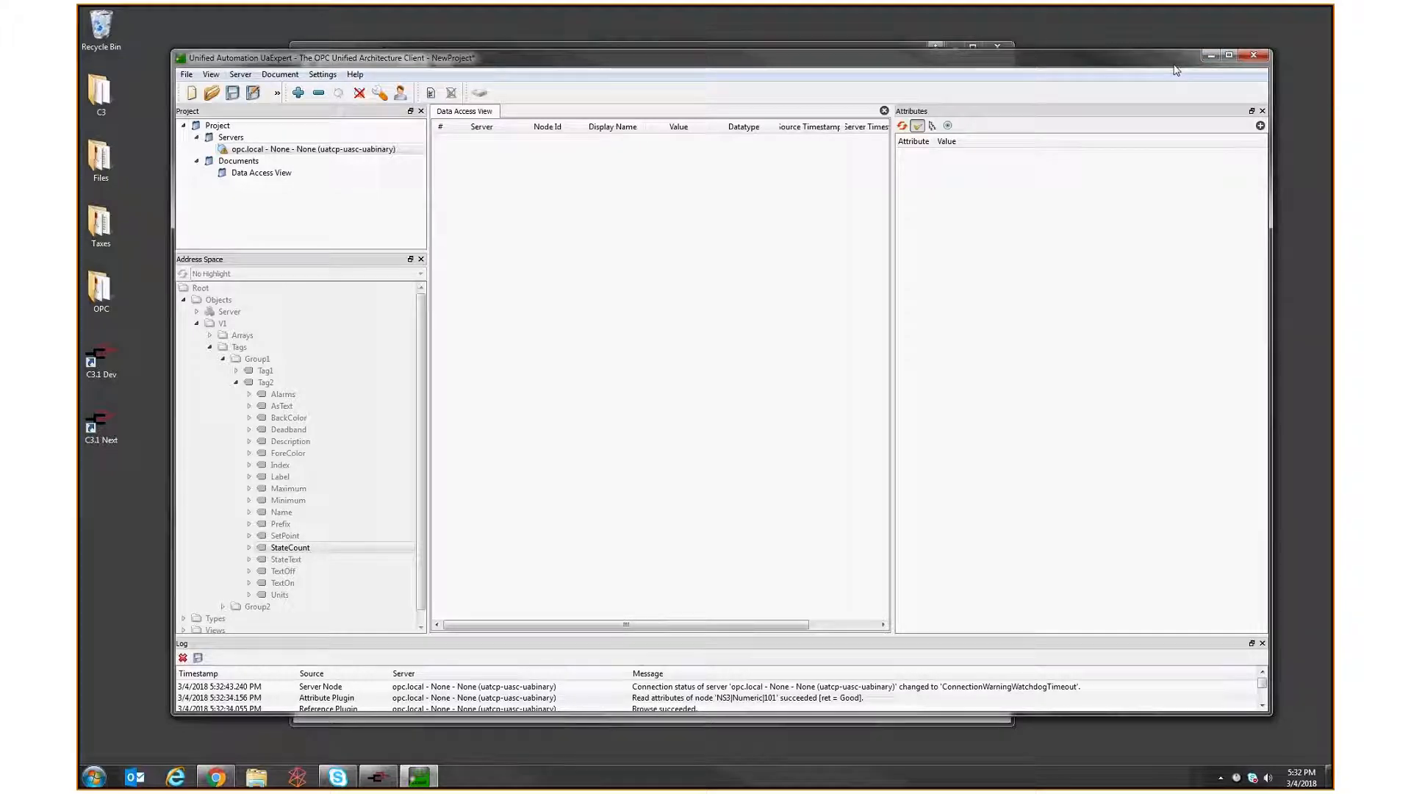
- Switch to Crimson and review the OPC-UA Server's Server Name and Endpoint Host settings
click(1212, 56)
click(390, 784)
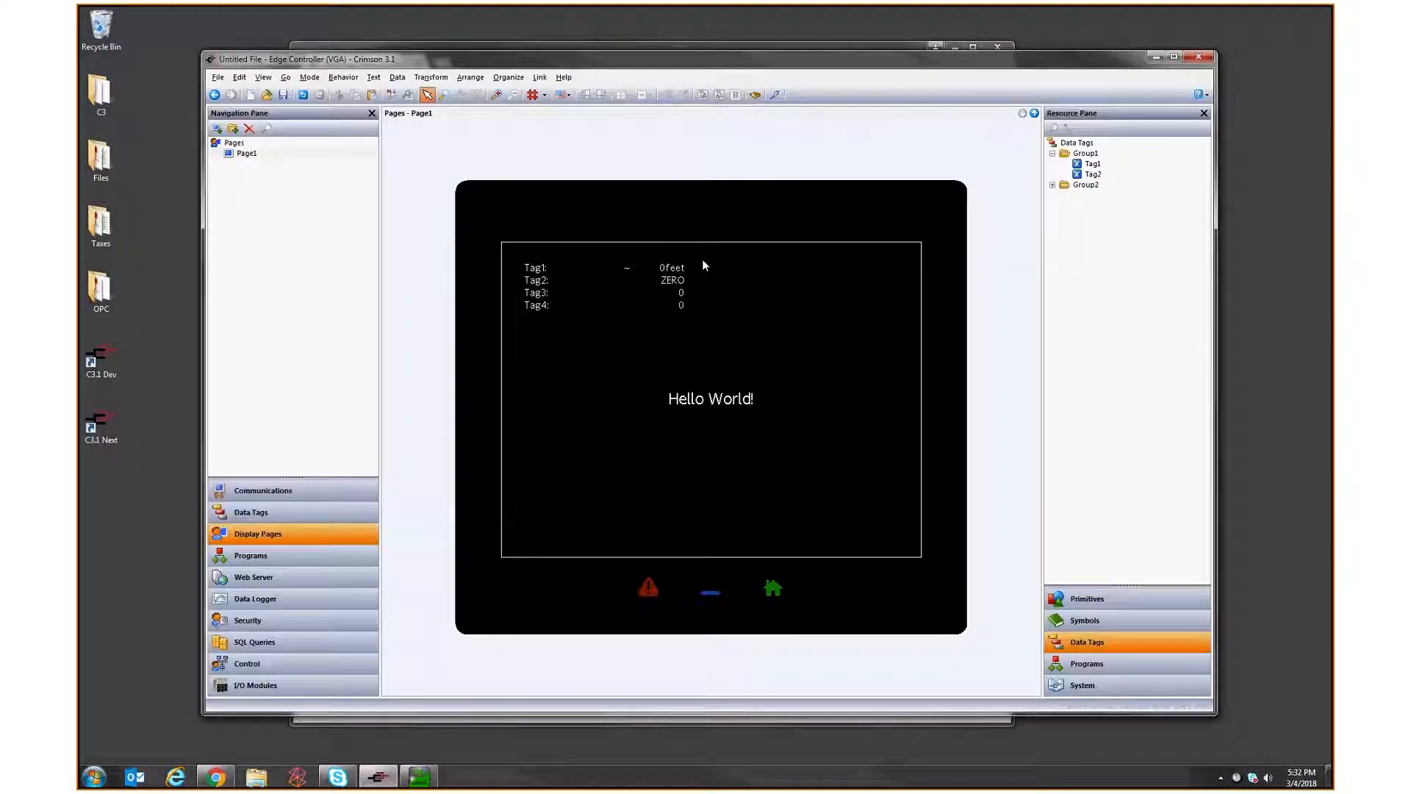
click(246, 495)
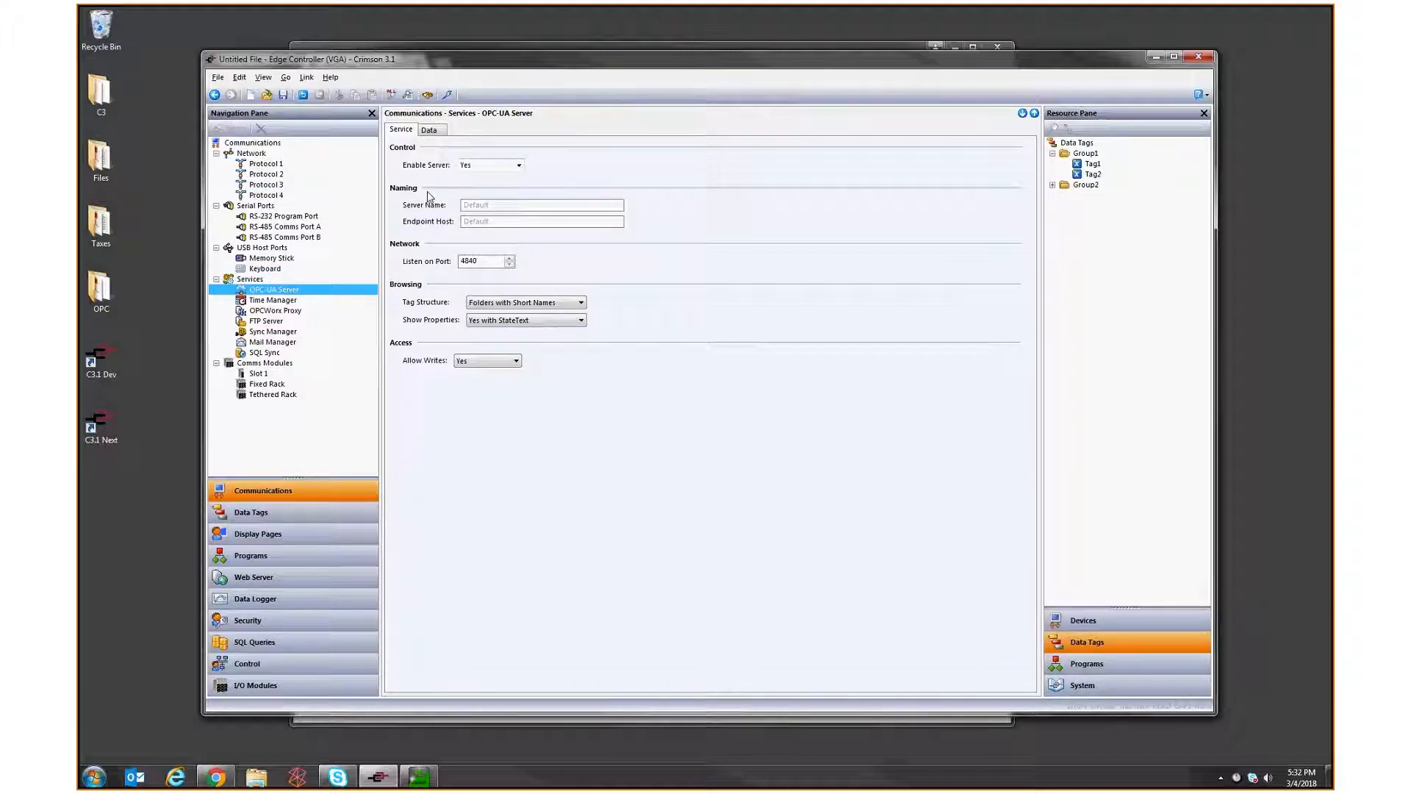
click(506, 207)
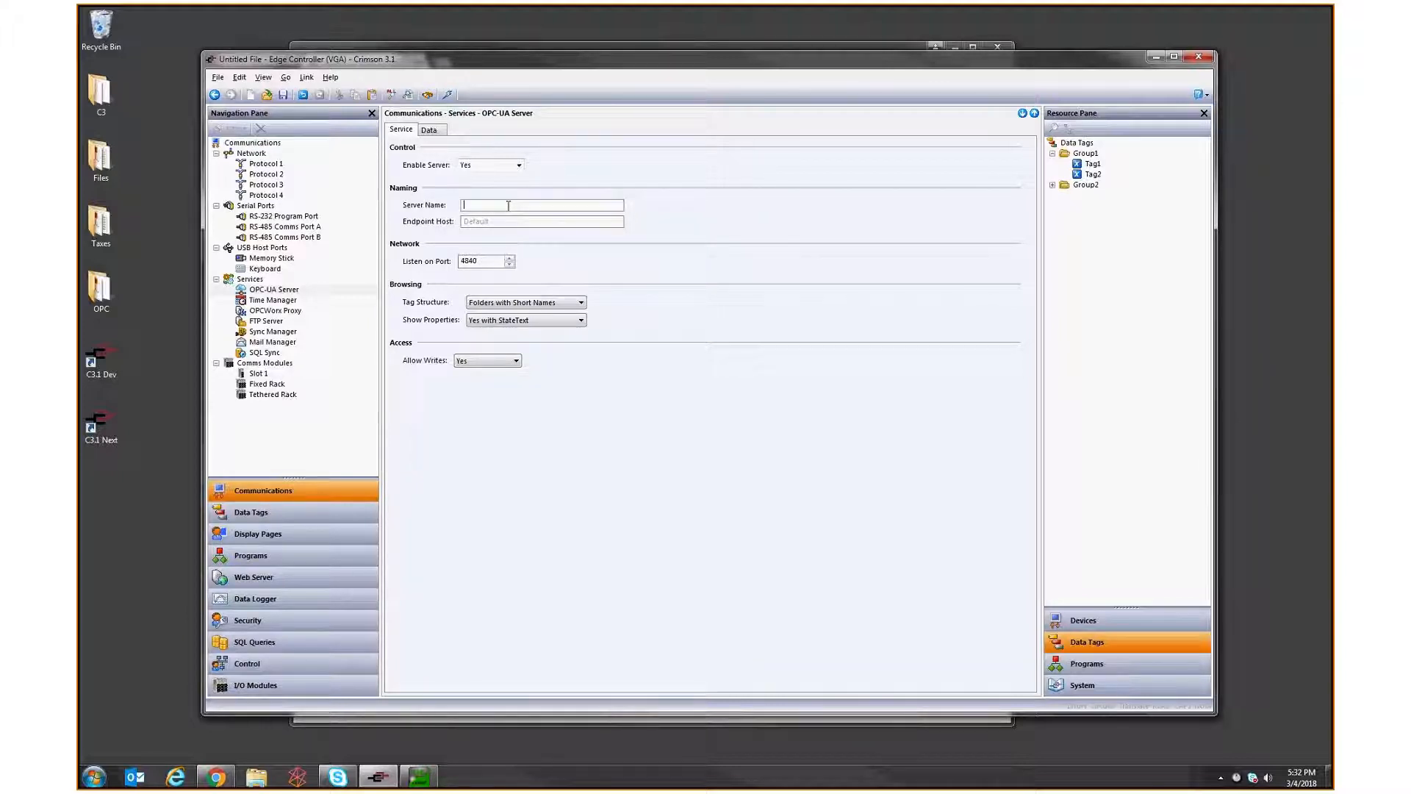
key(Tab)
- Switch to UaExpert and examine Tag2's Prefix, StateCount and StateText properties again
click(1156, 57)
click(417, 783)
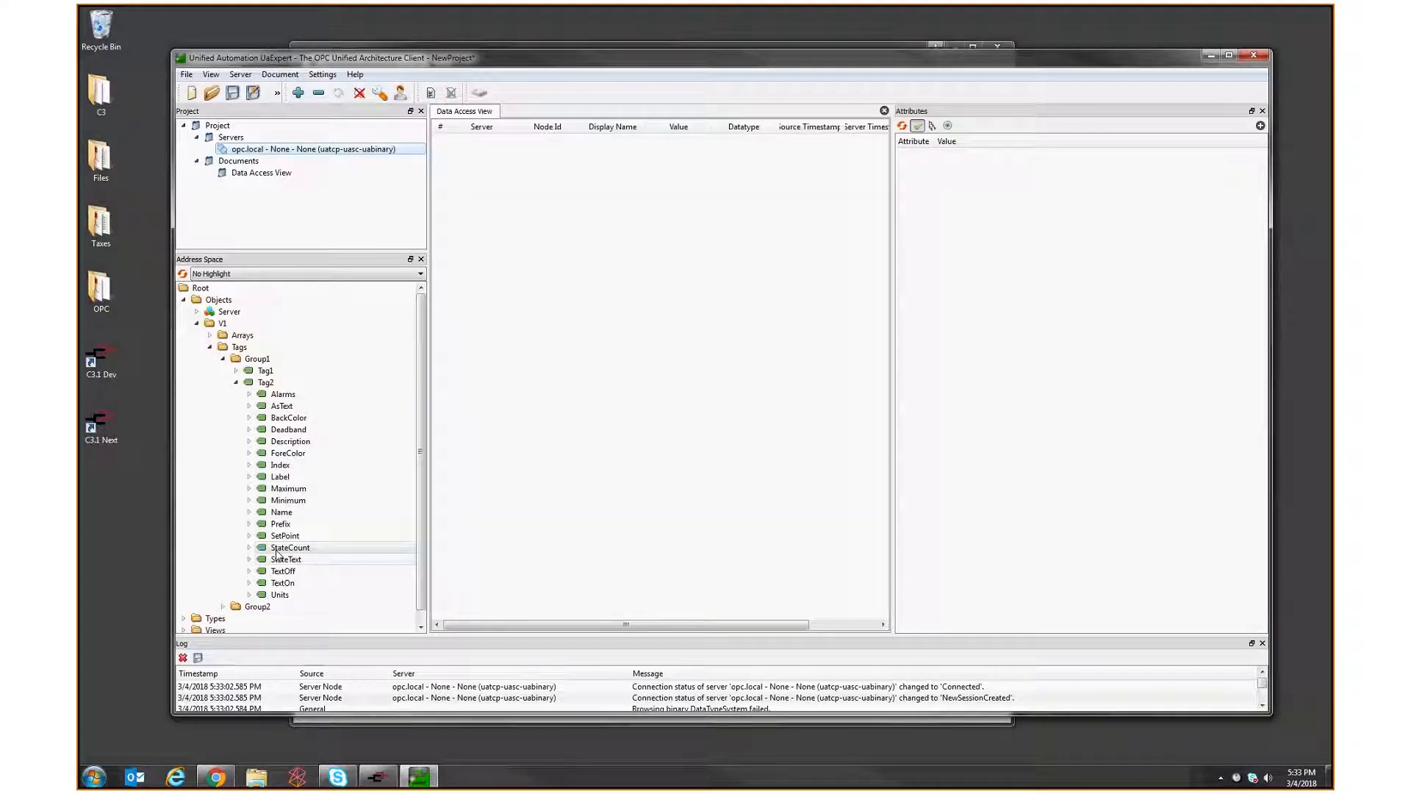
click(281, 523)
click(277, 549)
click(280, 559)
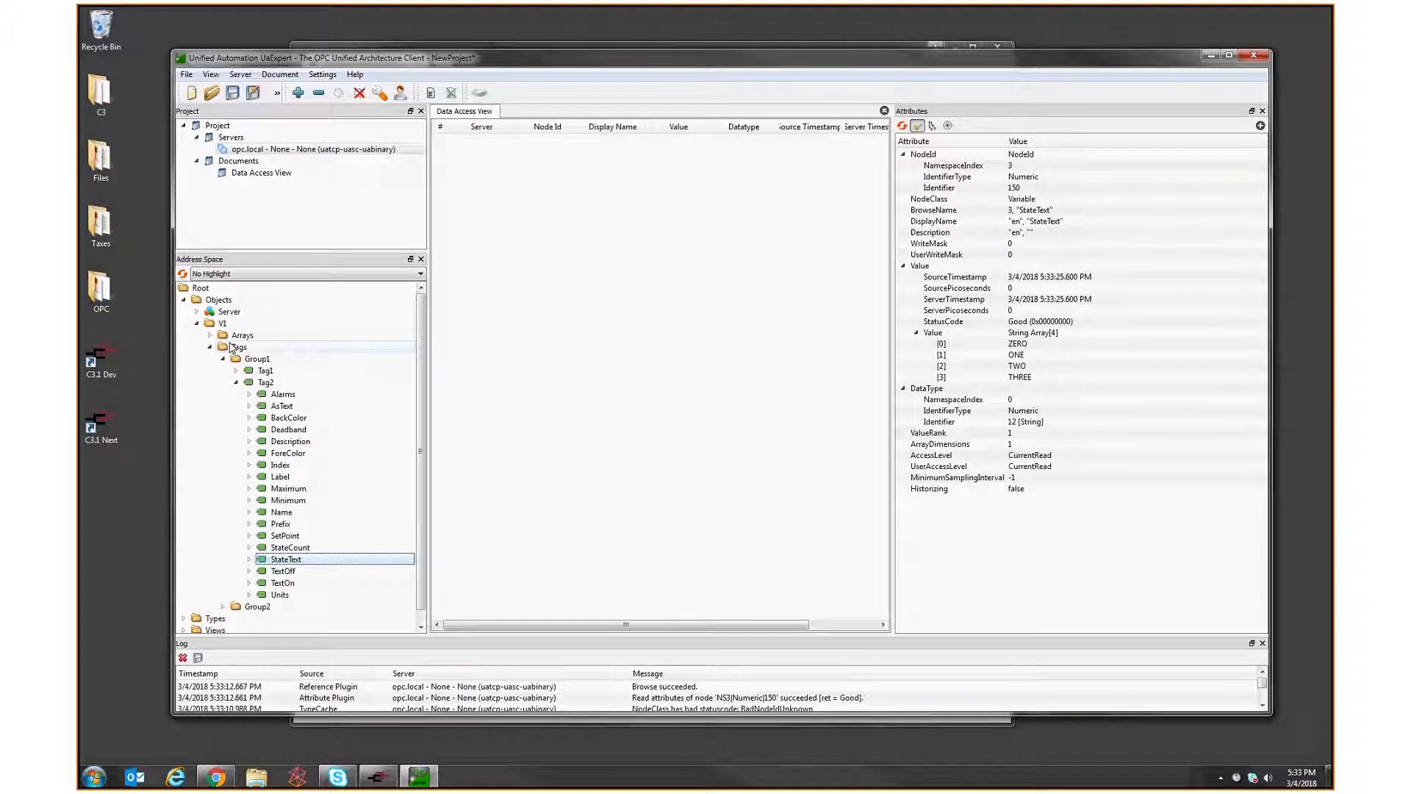
- Collapse the V1 folder, disconnect from the opc.local server and close UaExpert
click(197, 323)
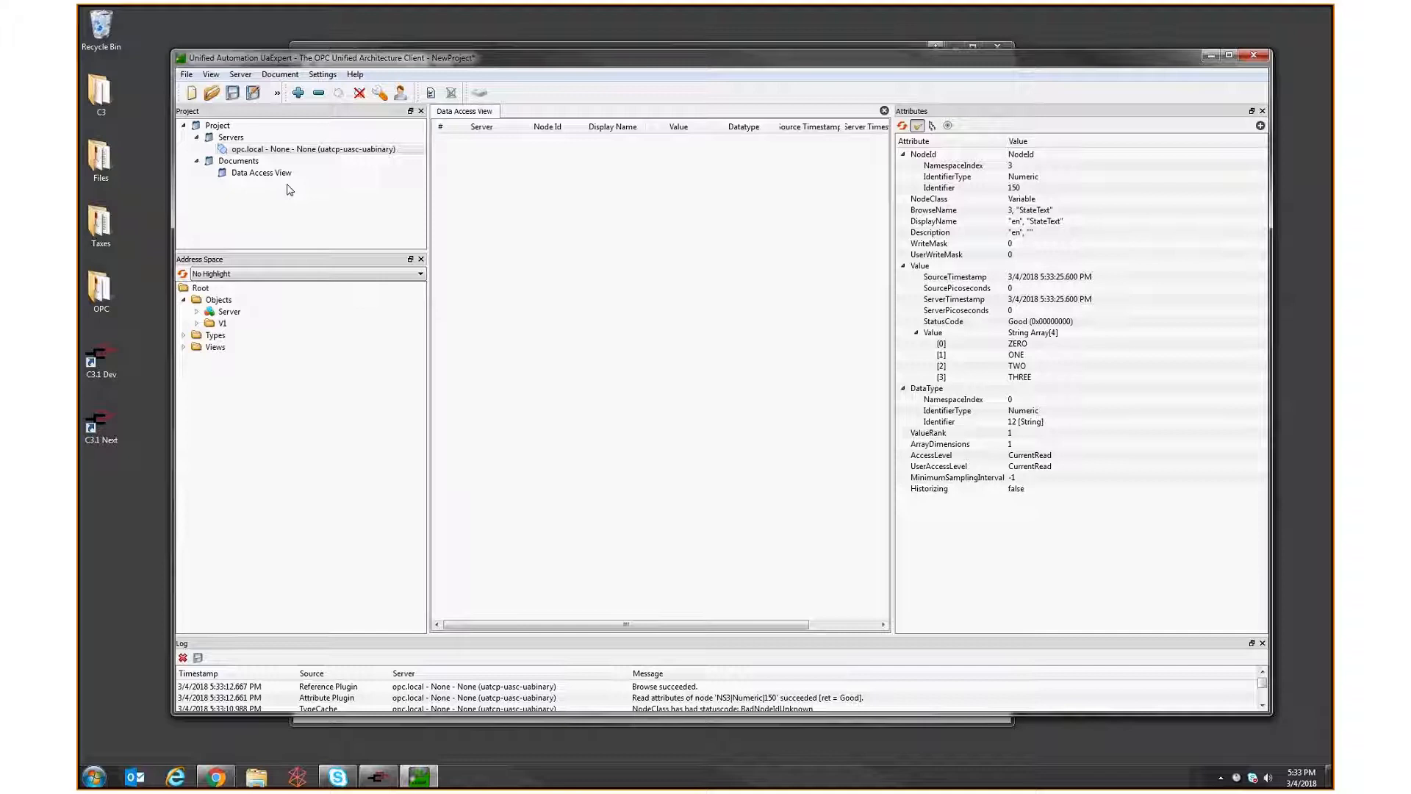
click(359, 94)
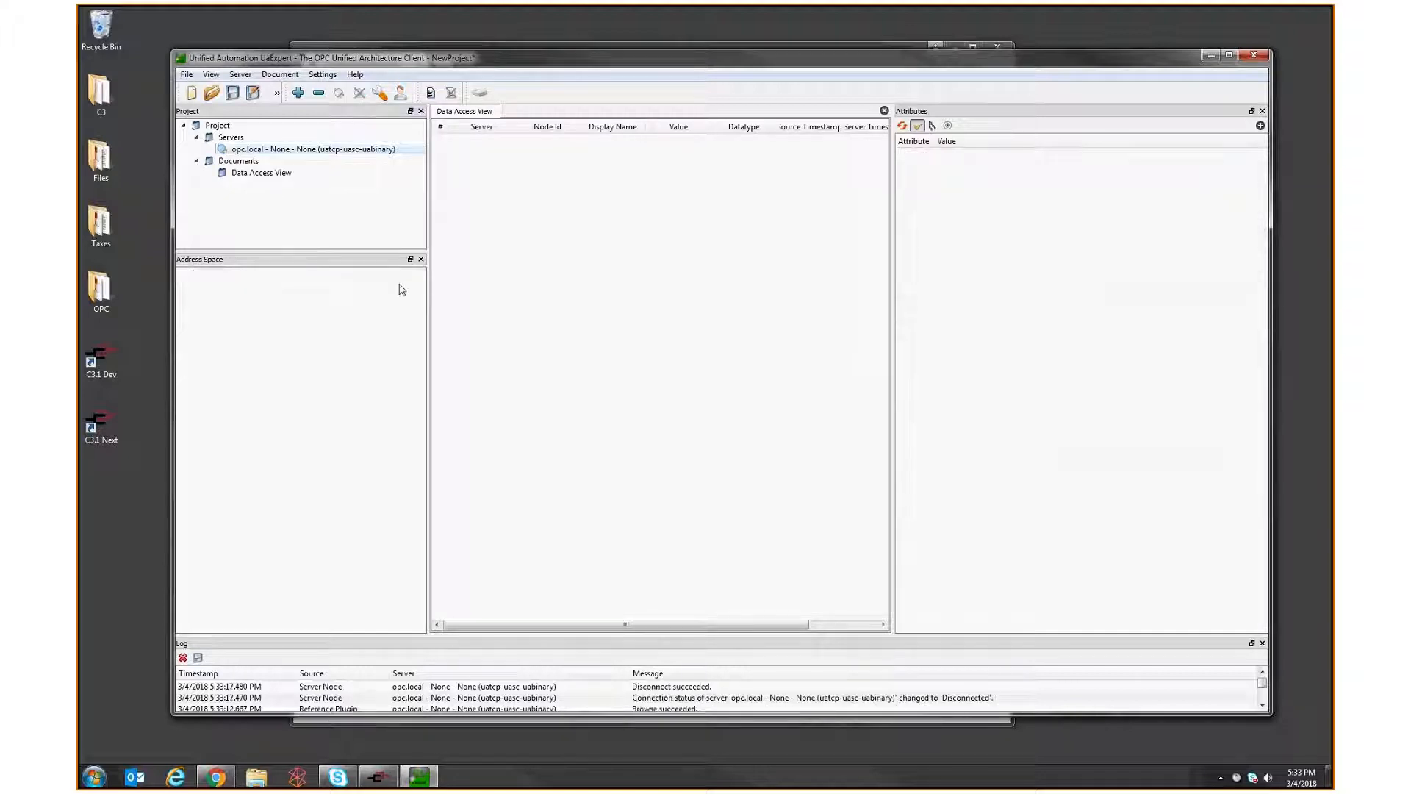
click(1253, 58)
click(724, 400)
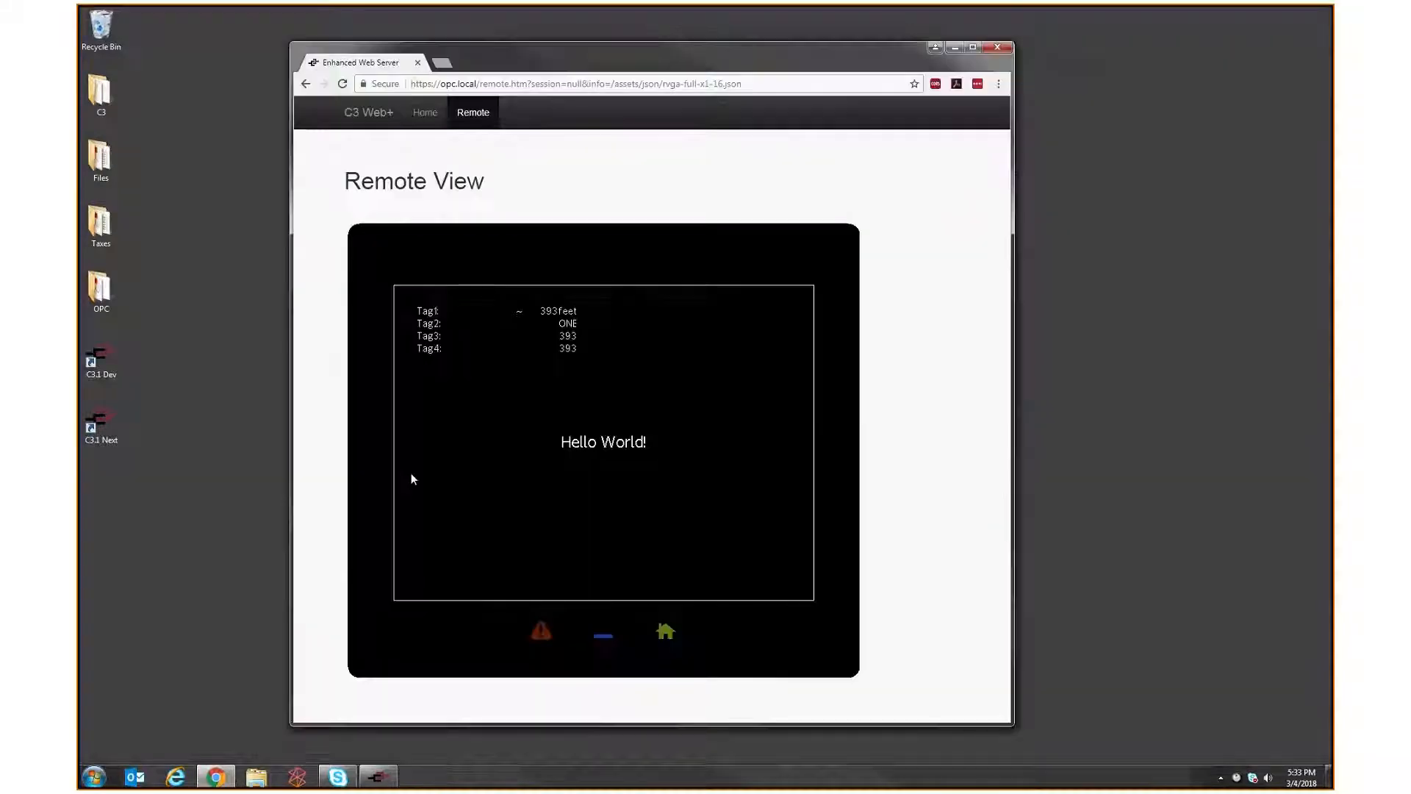
- Launch KEPServerEX 6 Configuration from the Kepware programs
click(94, 777)
click(110, 718)
click(114, 525)
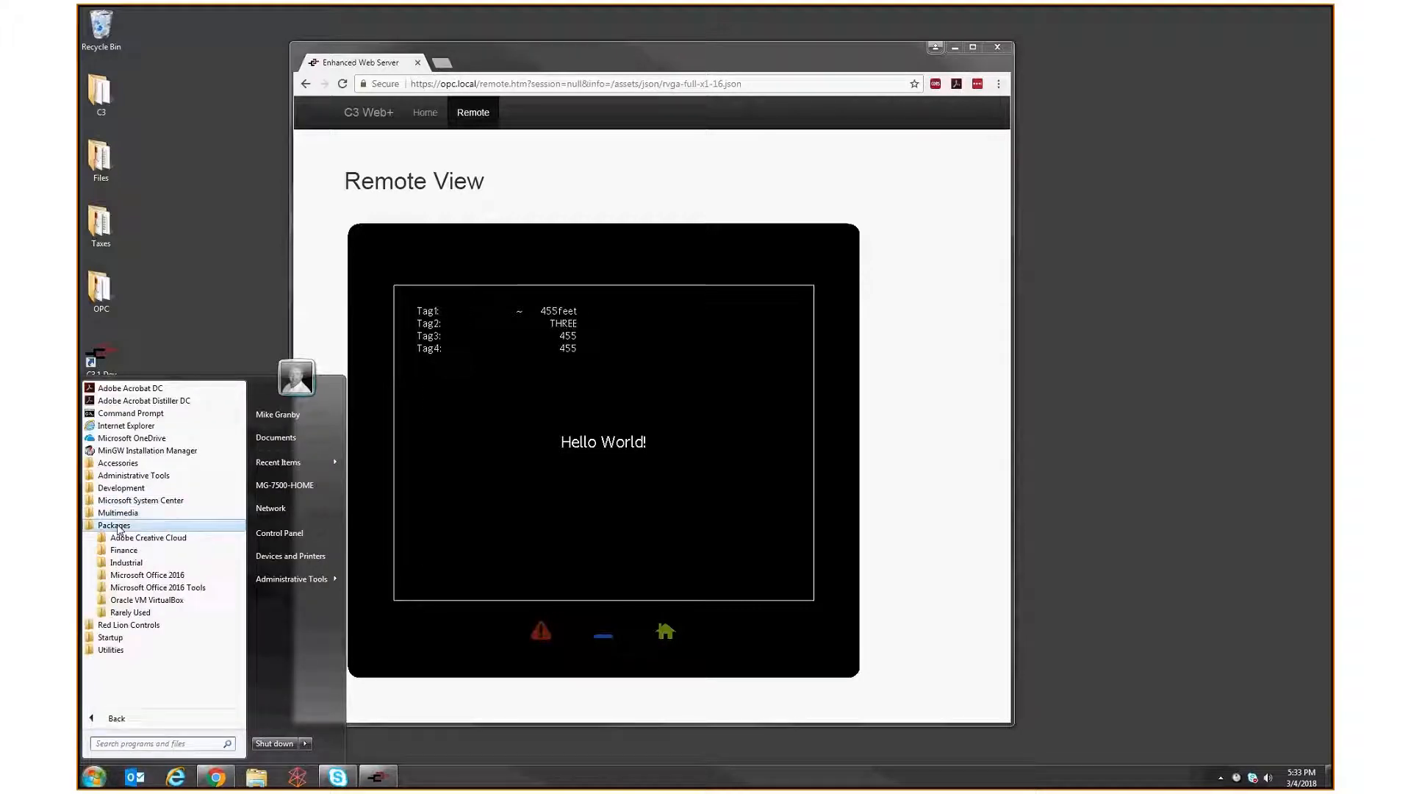
click(116, 563)
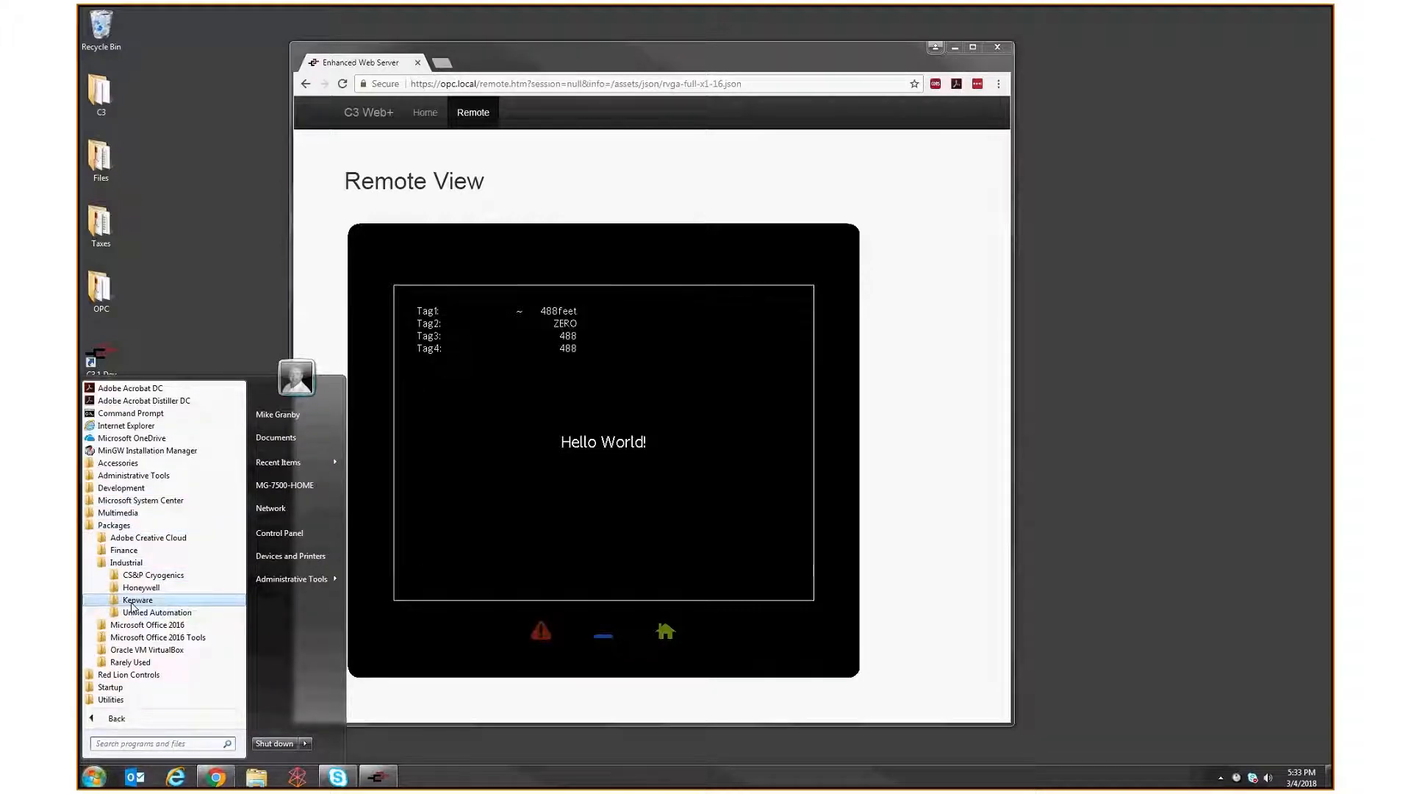
click(132, 600)
click(136, 613)
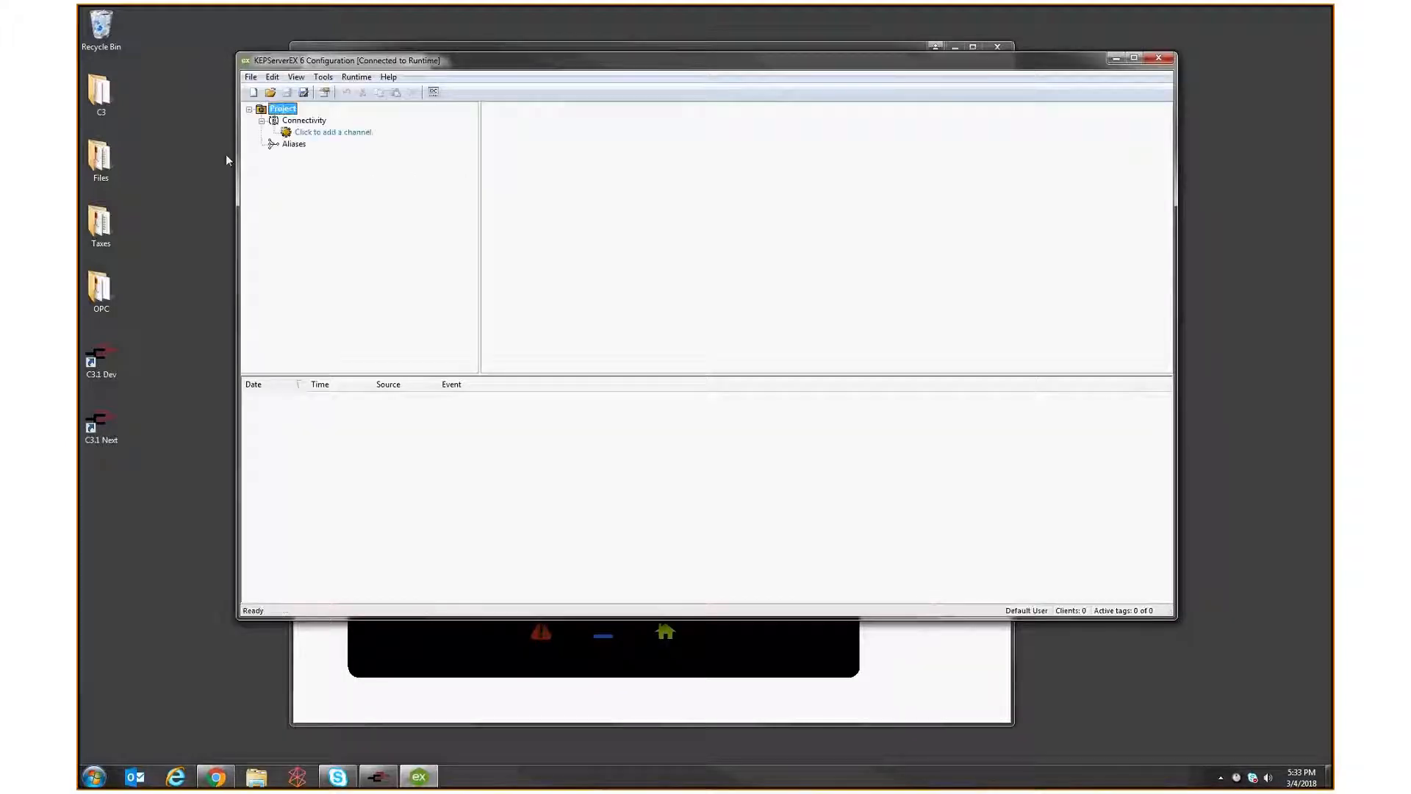
- Start adding a channel that uses the OPC UA Client driver, keeping the default name and general channel settings
click(634, 280)
click(592, 299)
click(799, 467)
click(800, 468)
click(800, 468)
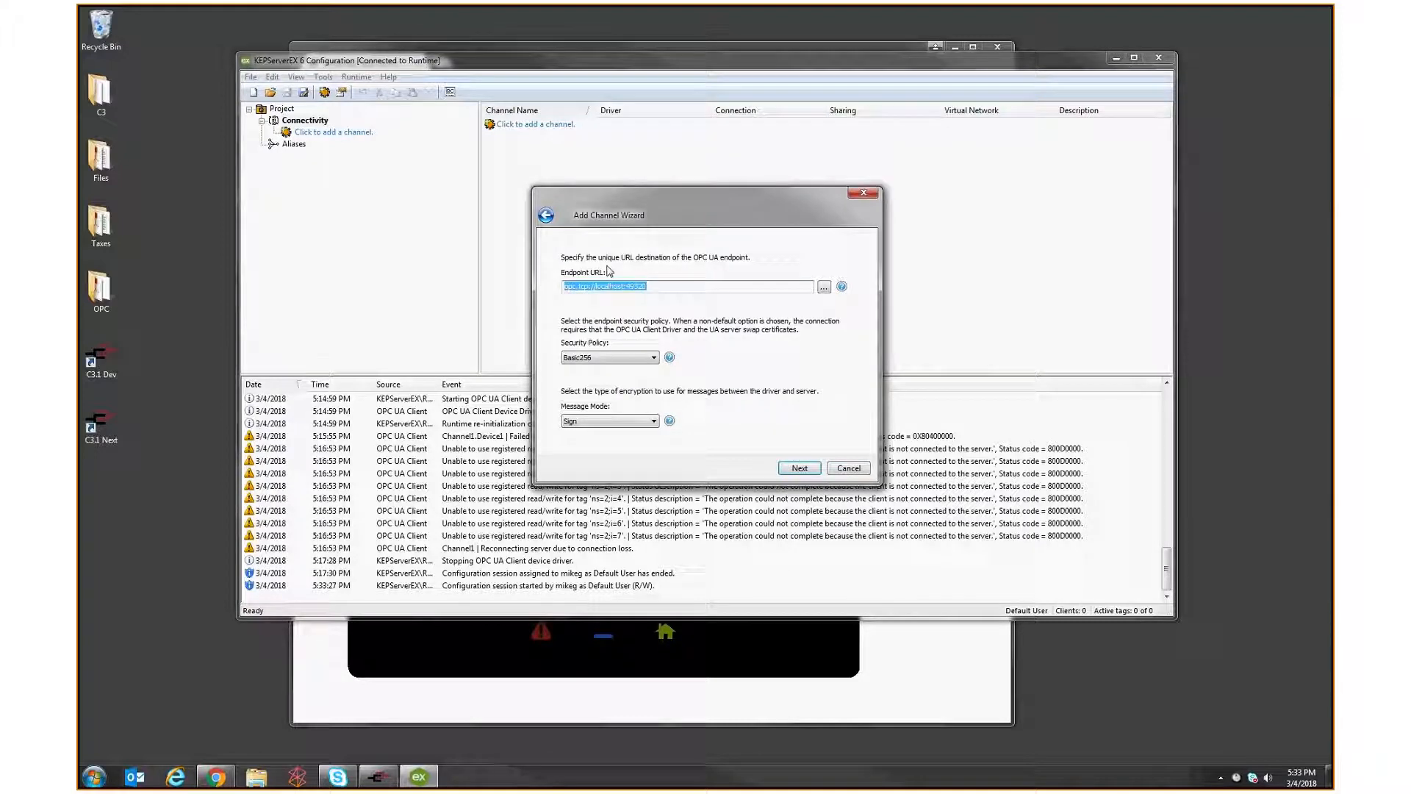
- Set the channel's endpoint URL to opc.tcp://opc.local:4840 with security policy None, leave the authentication blank and finish the channel
text(opc.tcp://opc.local:4)
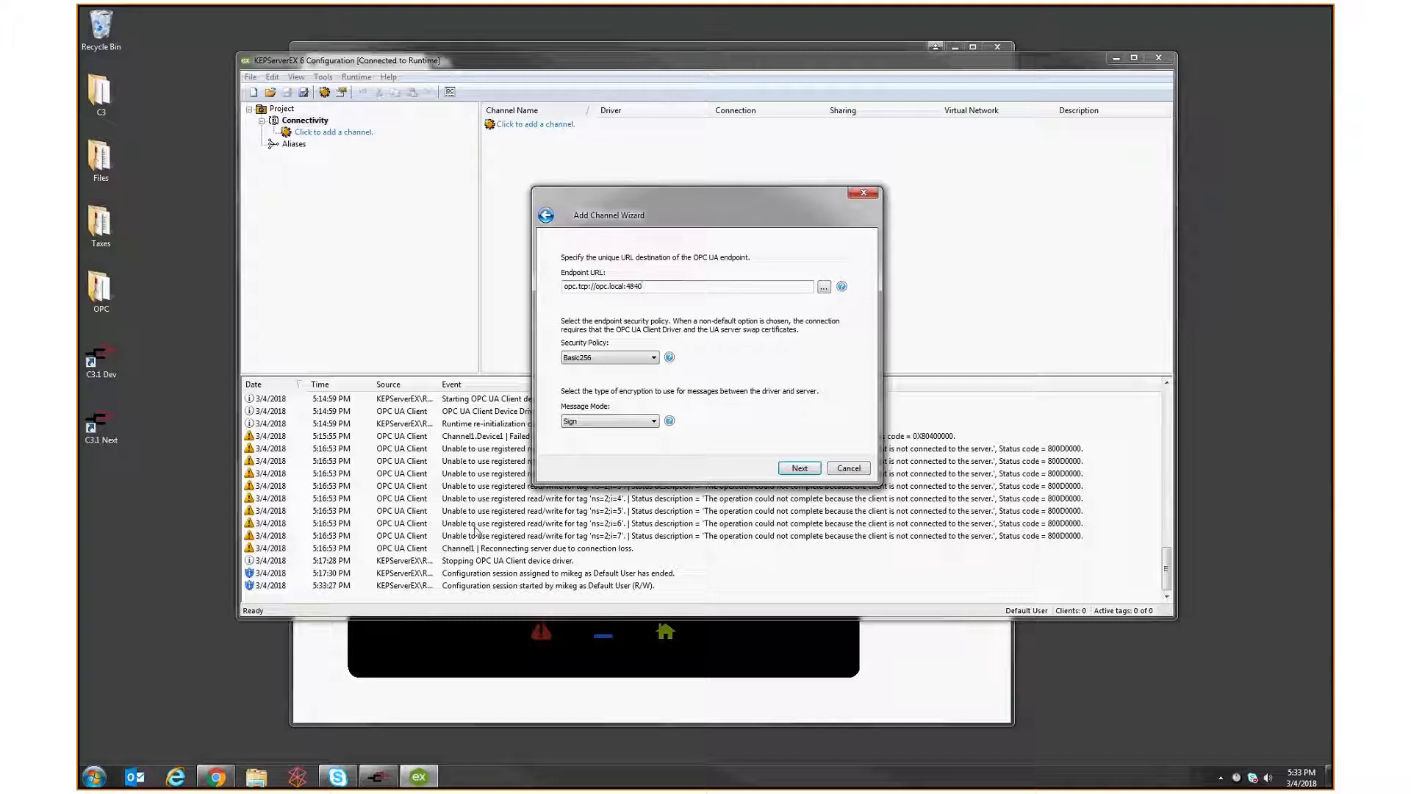
click(608, 357)
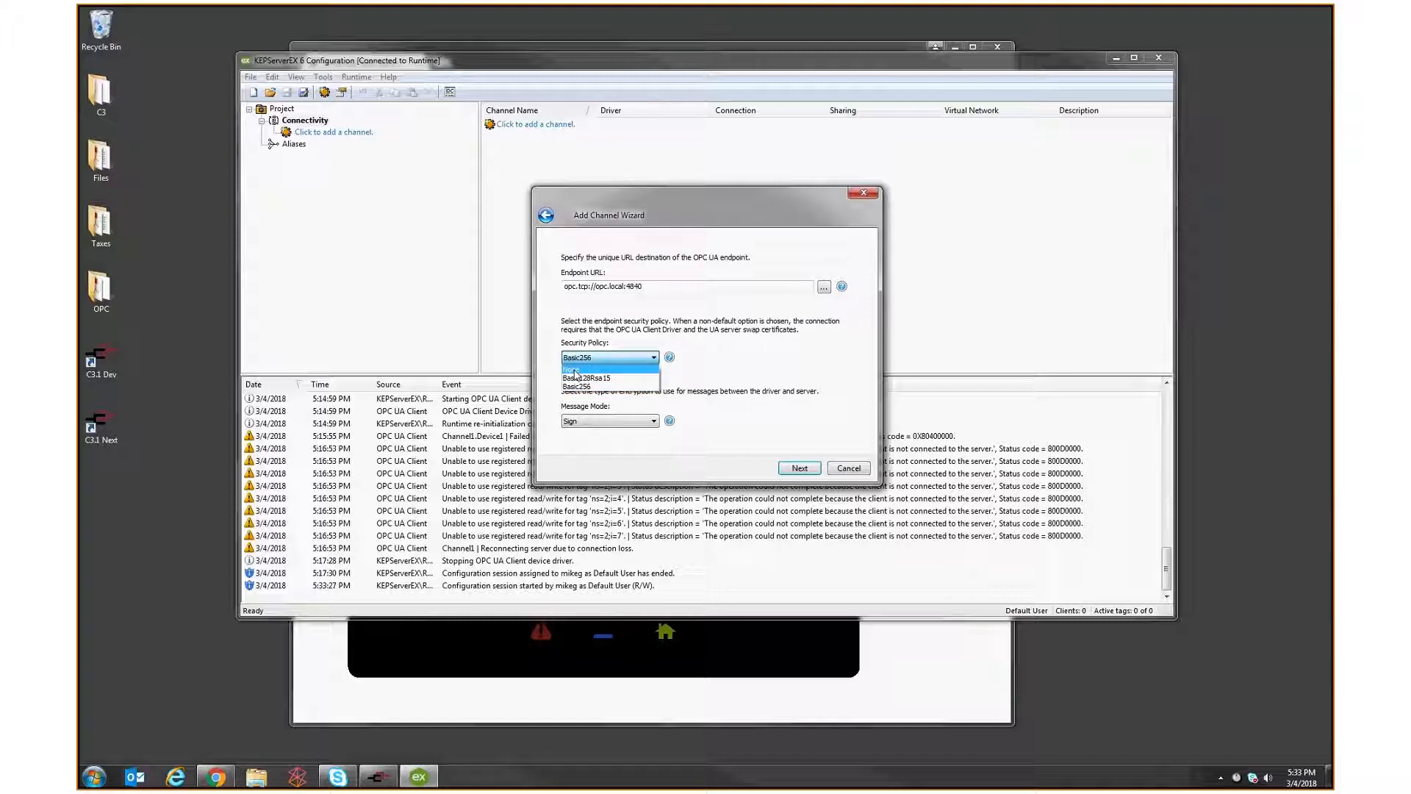
click(575, 371)
click(799, 470)
click(800, 469)
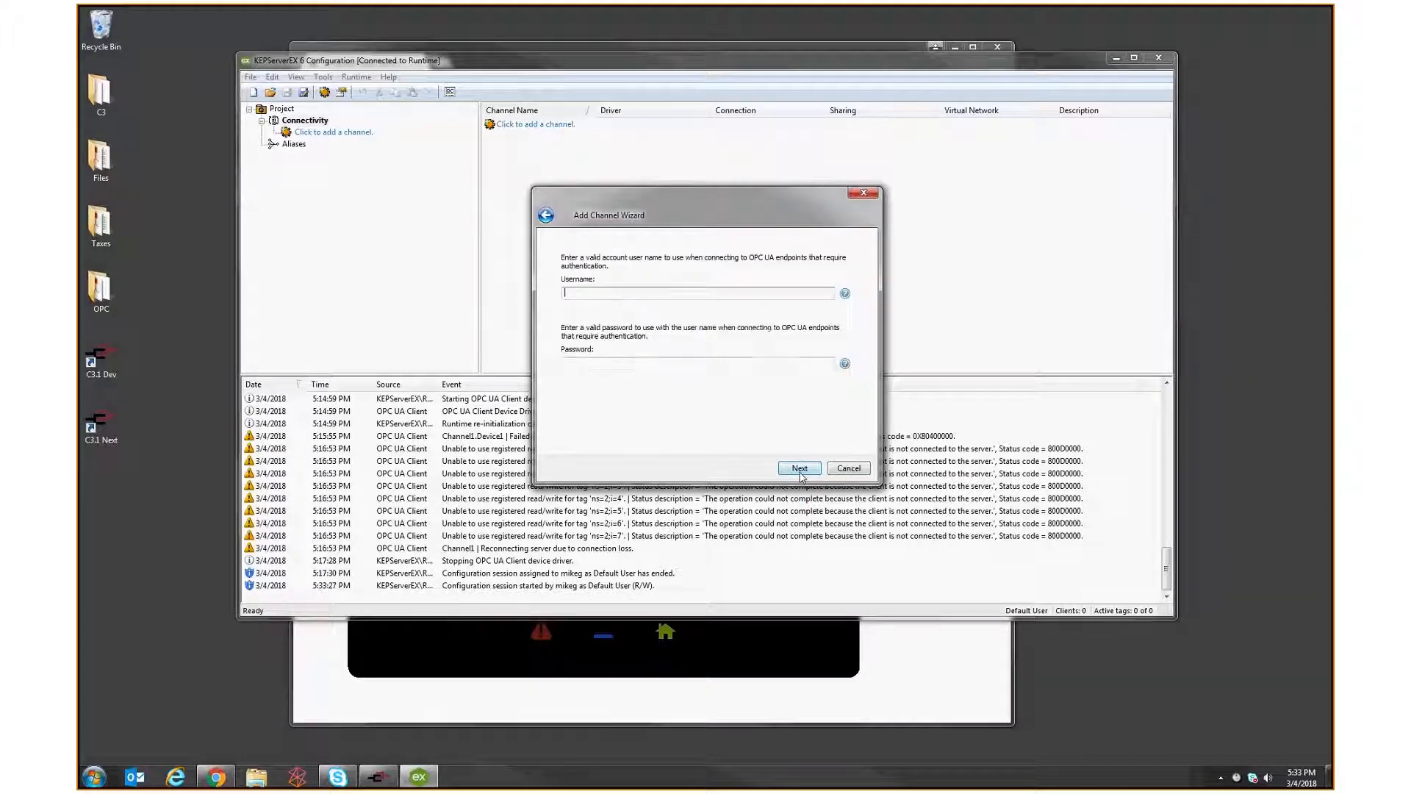
click(799, 468)
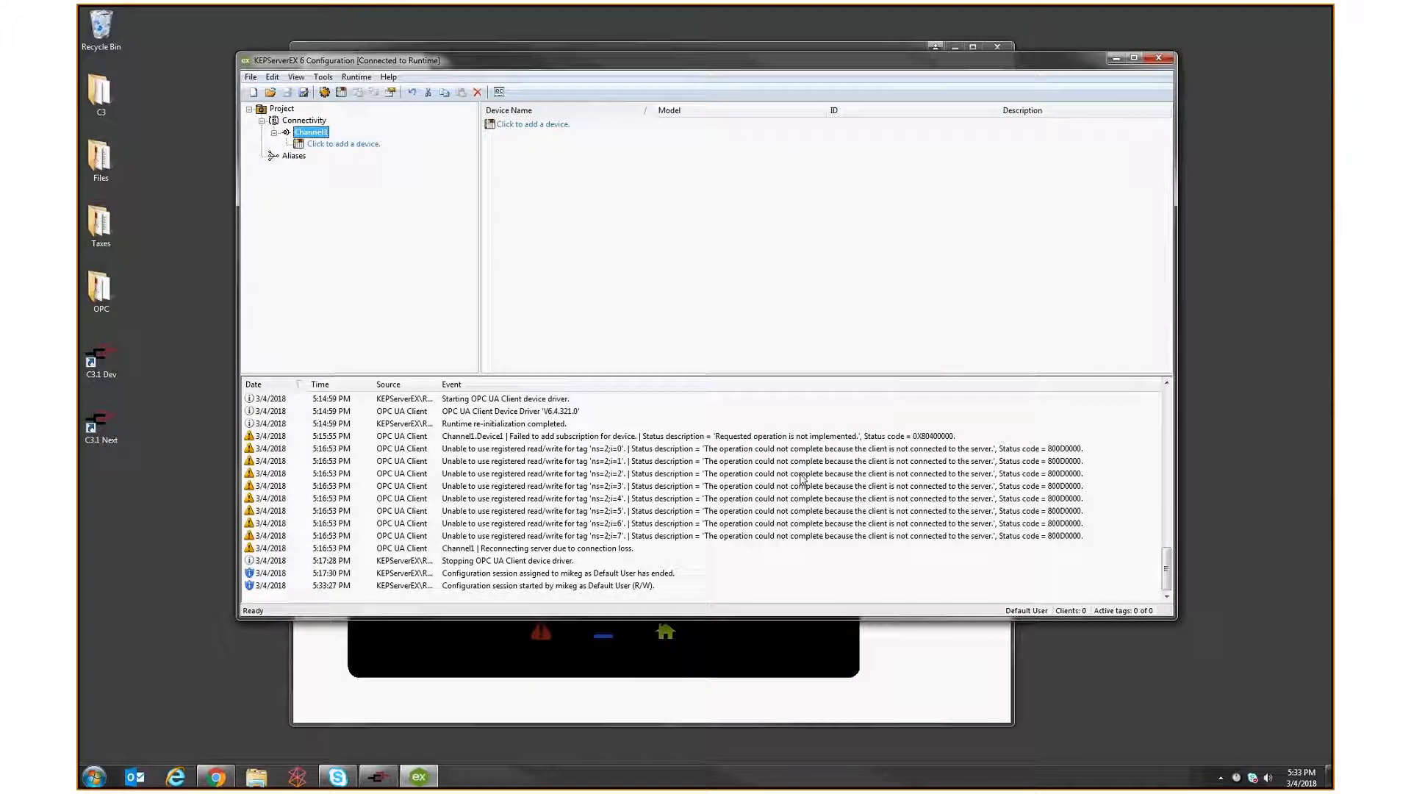
- Add a device named Device1 under Channel1, accepting all the default device settings
click(320, 145)
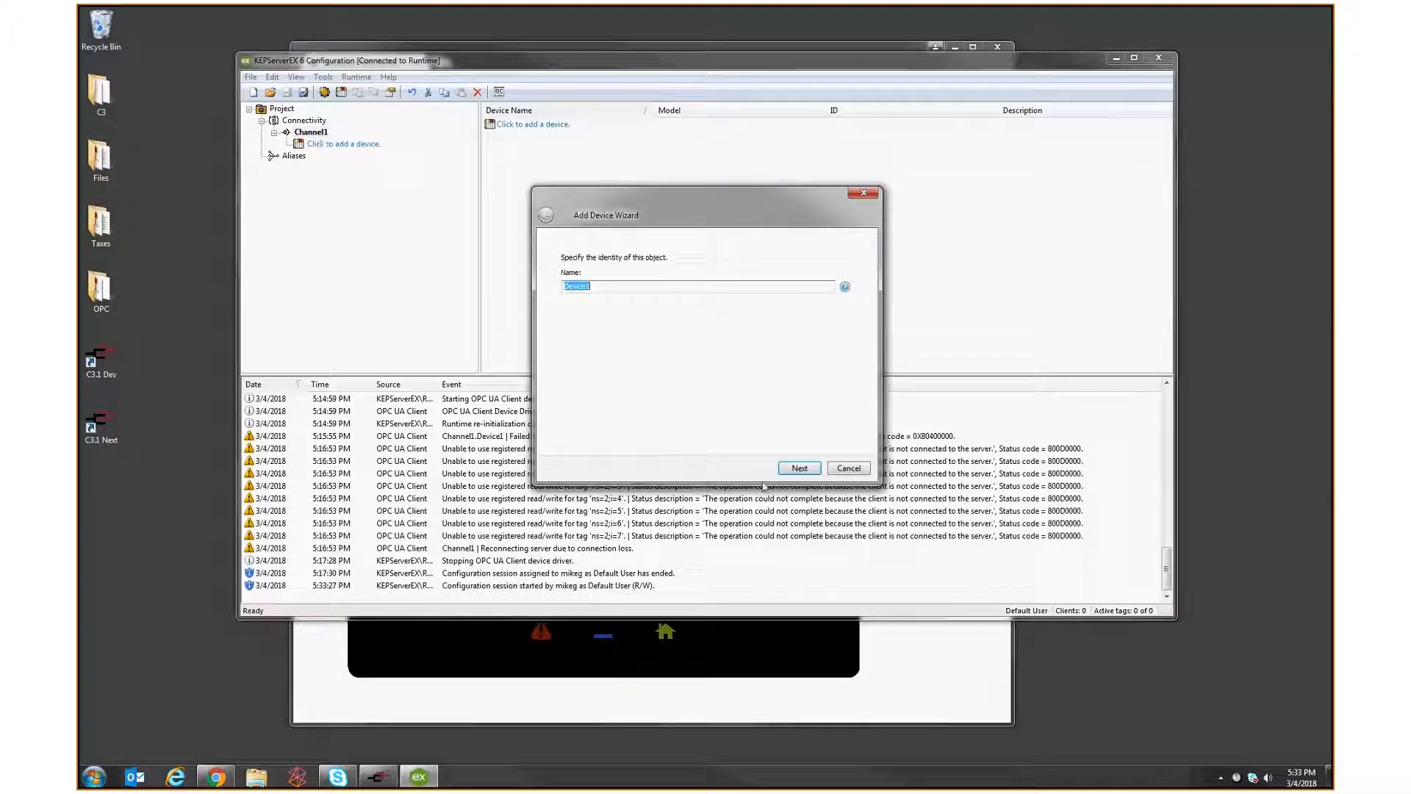
click(794, 469)
click(794, 469)
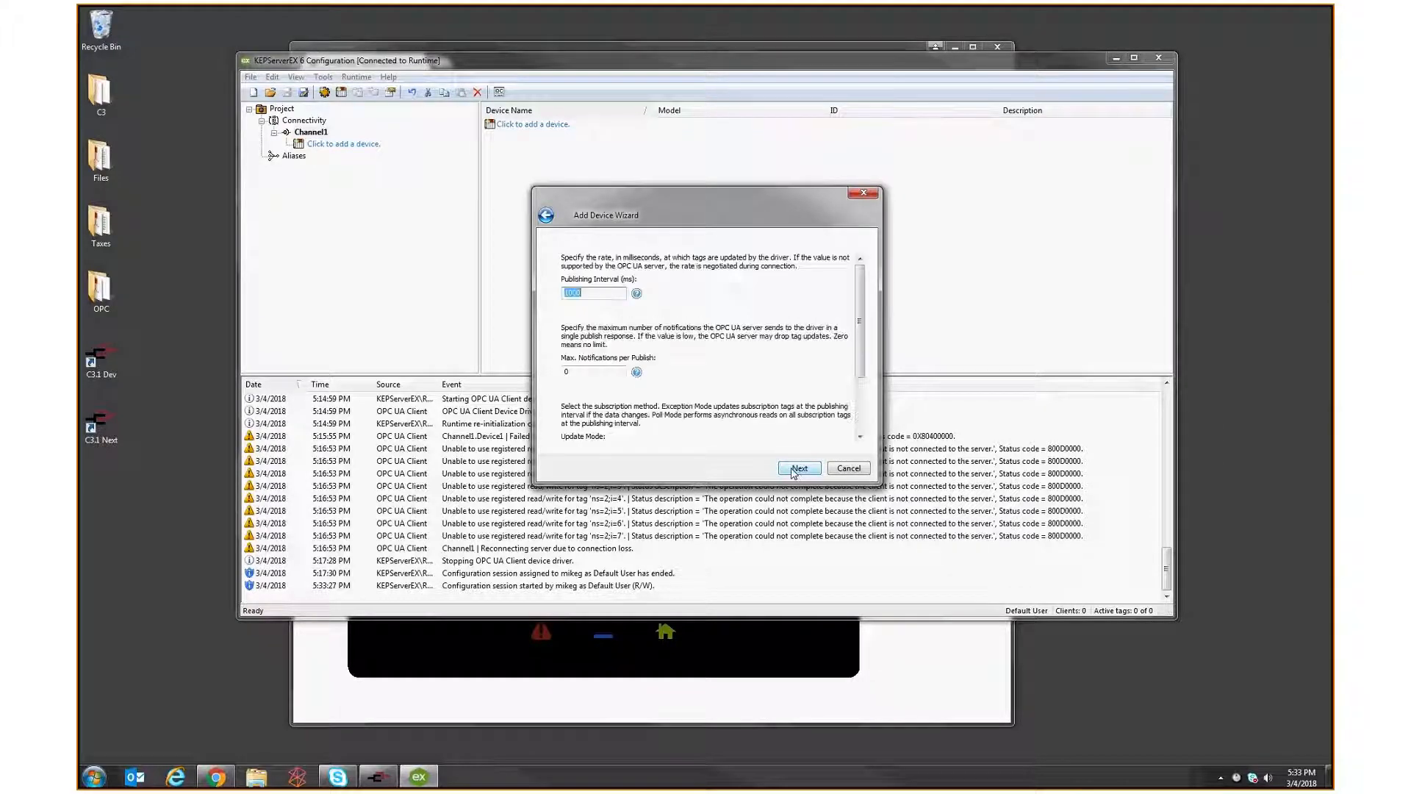
click(793, 470)
click(792, 469)
click(793, 469)
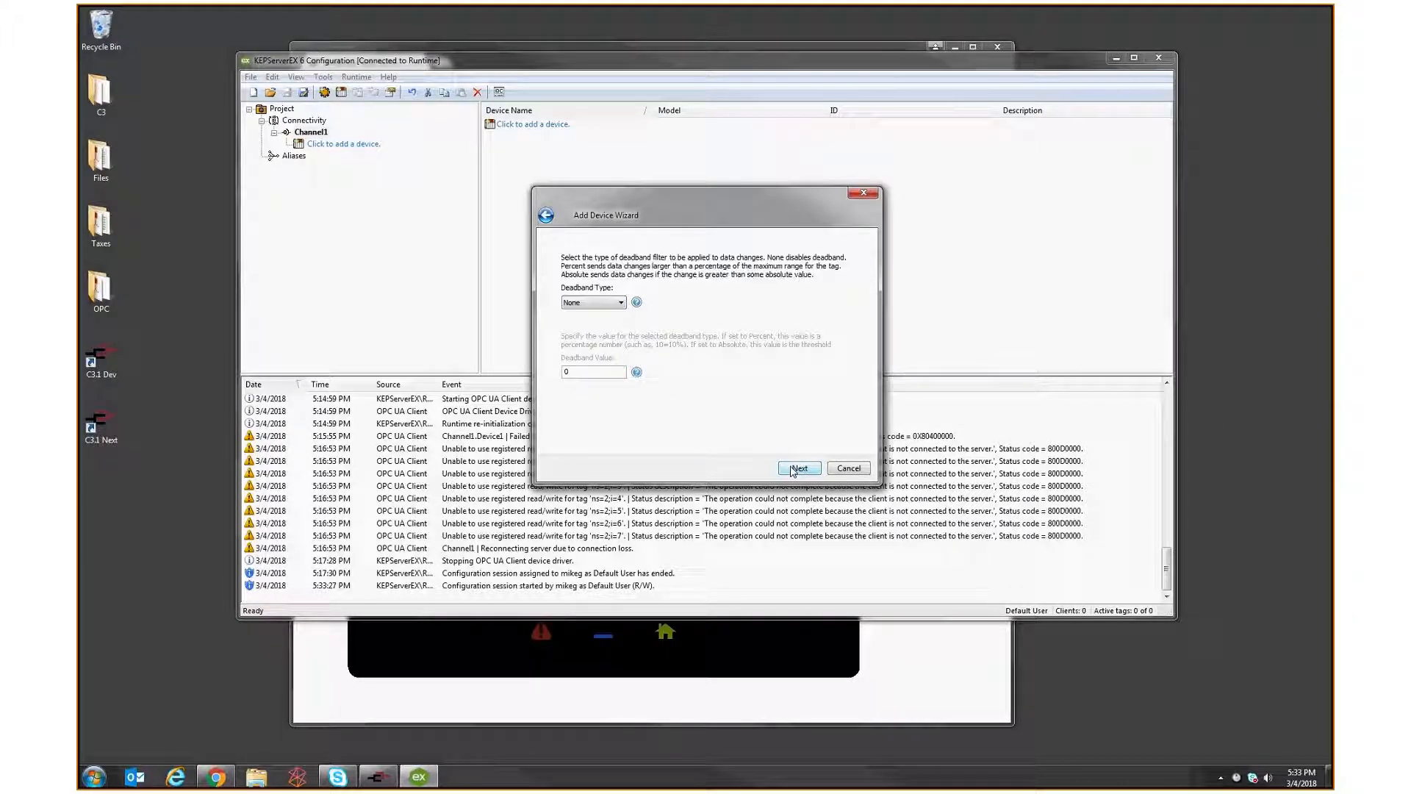
click(792, 469)
click(792, 469)
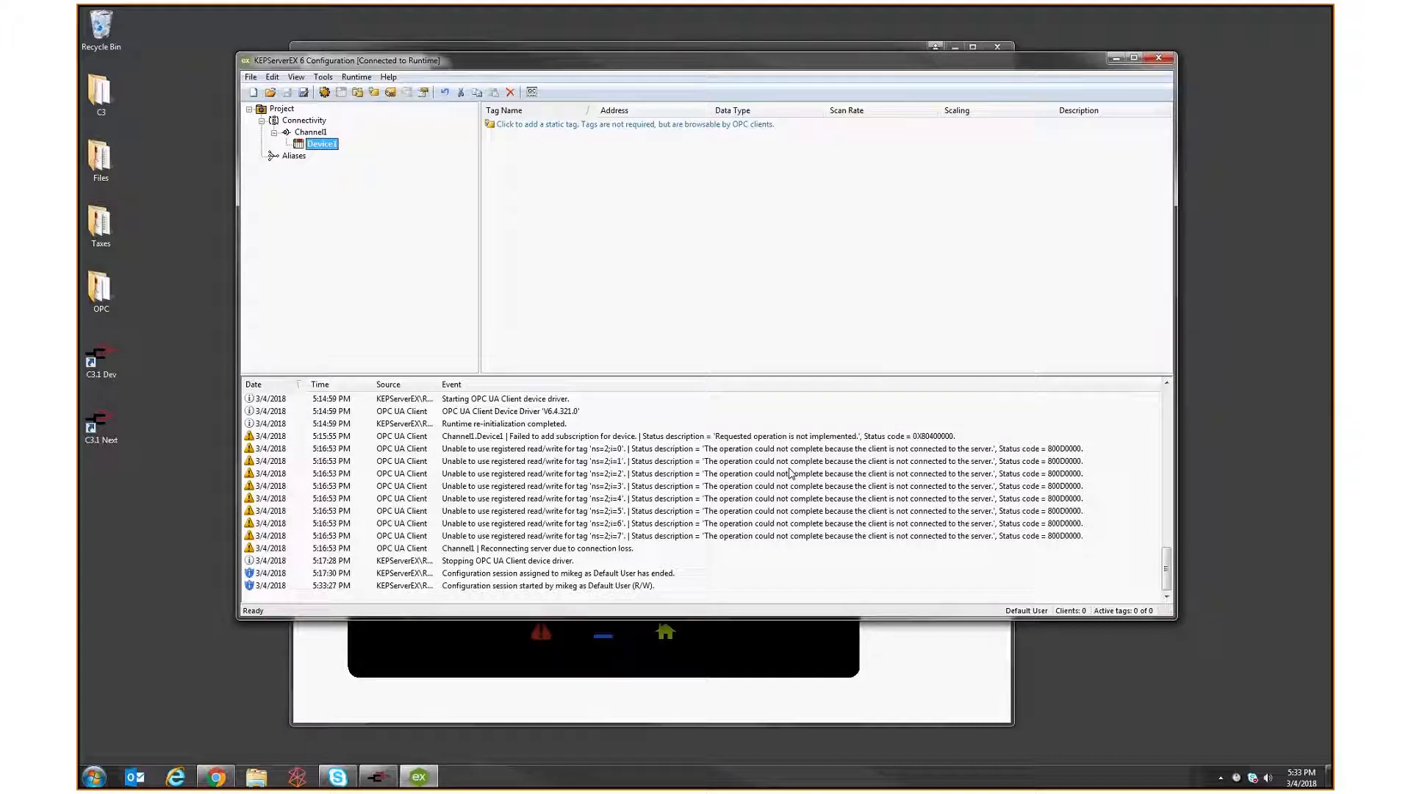
- Set Device1's subscription Update Mode to Poll and apply the change
right_click(327, 147)
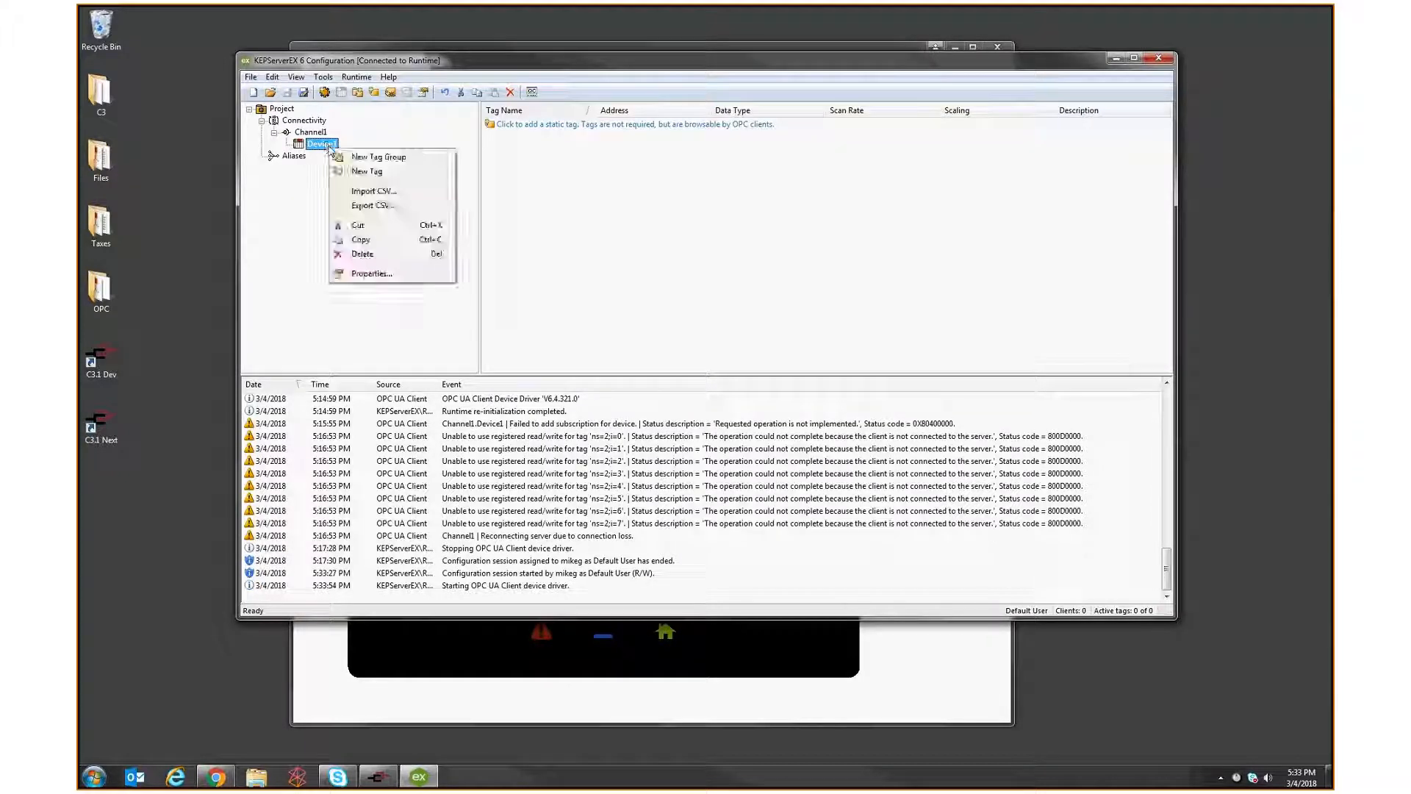
click(371, 273)
click(482, 256)
double_click(776, 252)
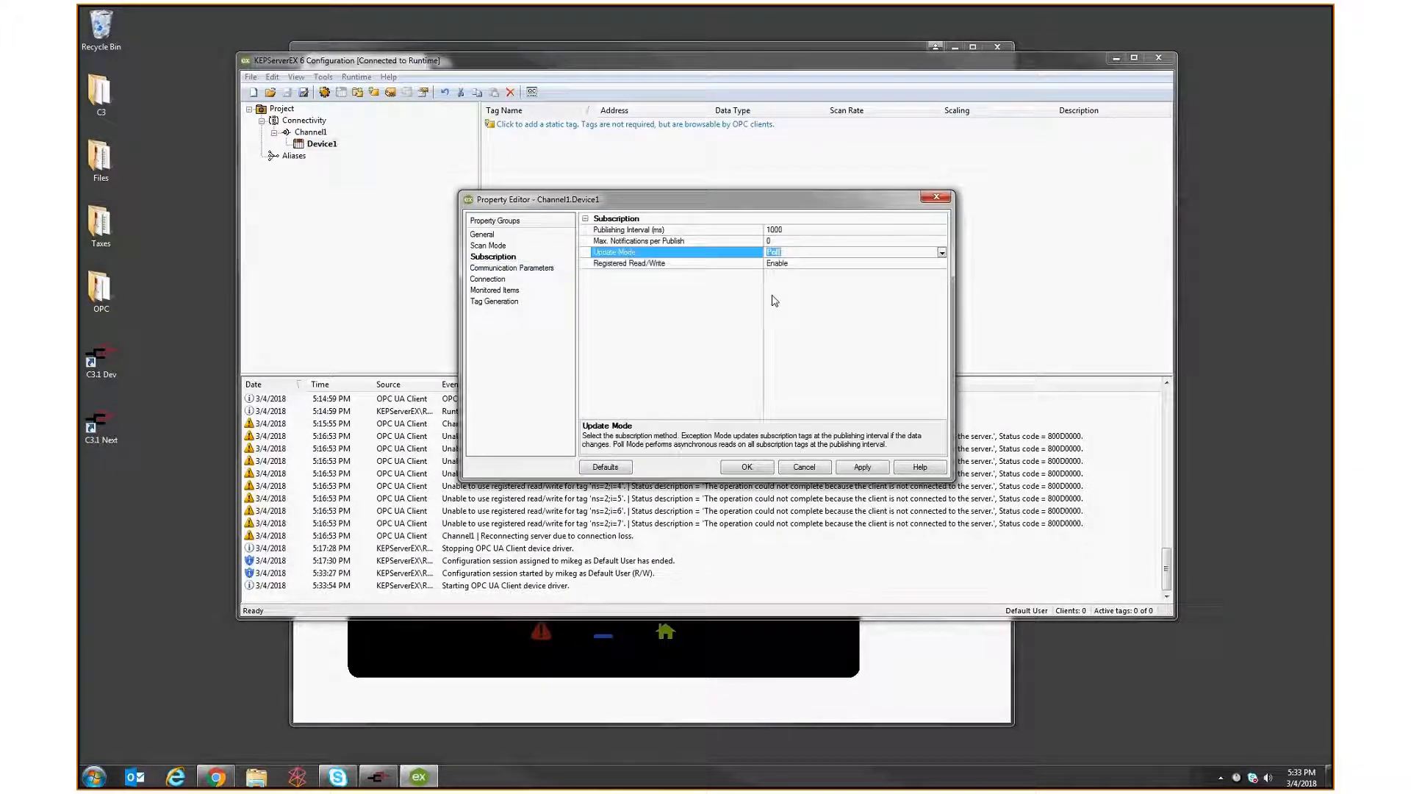
click(861, 468)
click(746, 467)
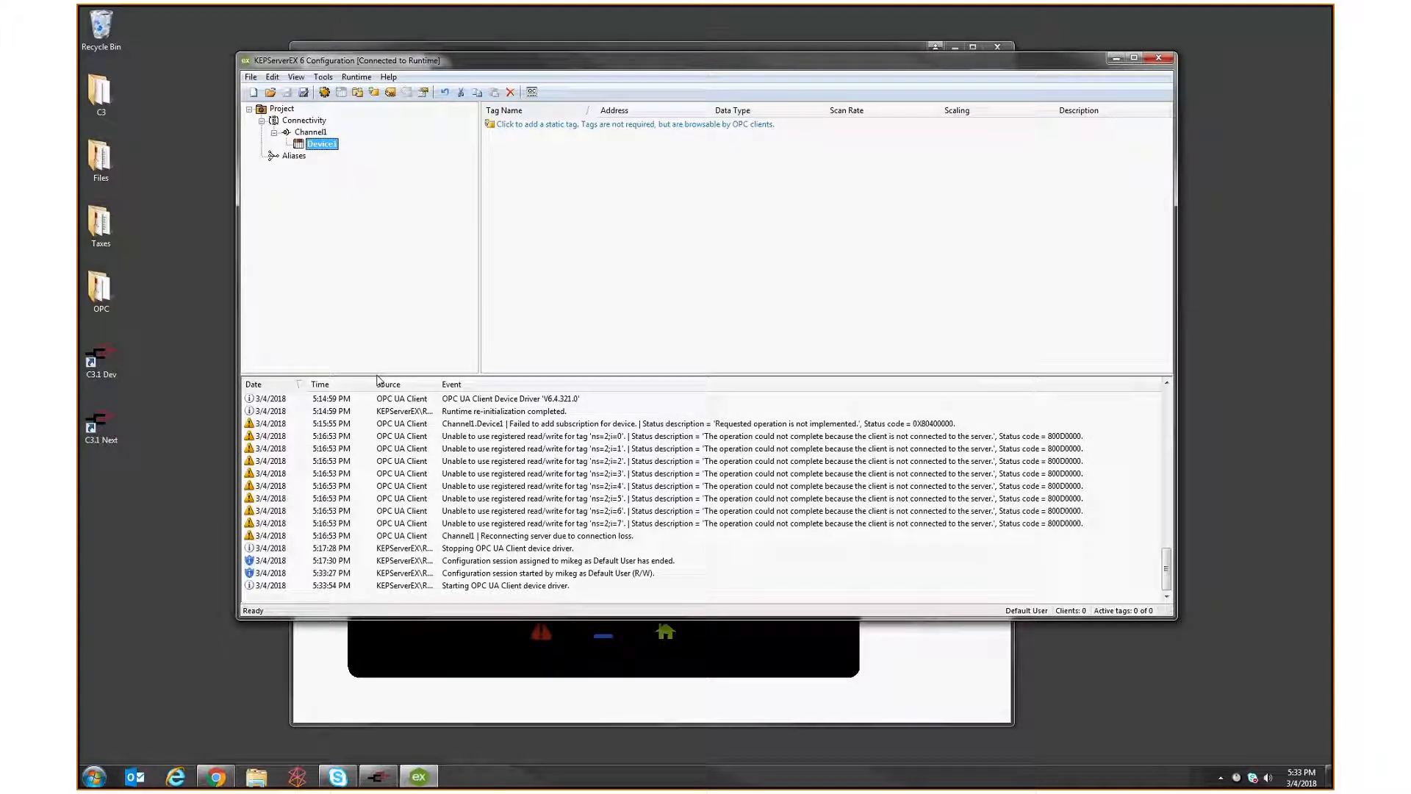
- Open the import item selection in Device1's tag generation properties and expand the server tree to V1 > Tags
right_click(324, 146)
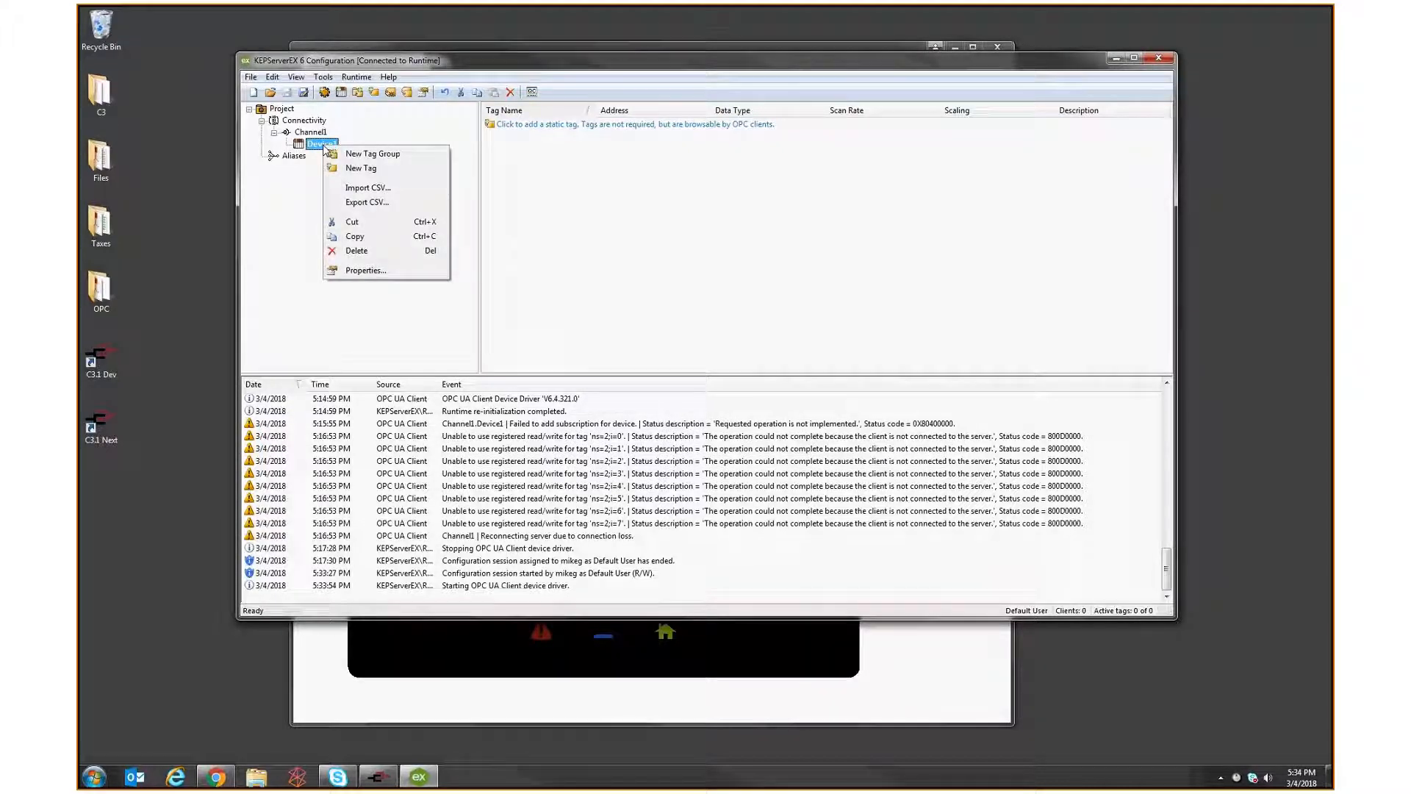
click(376, 274)
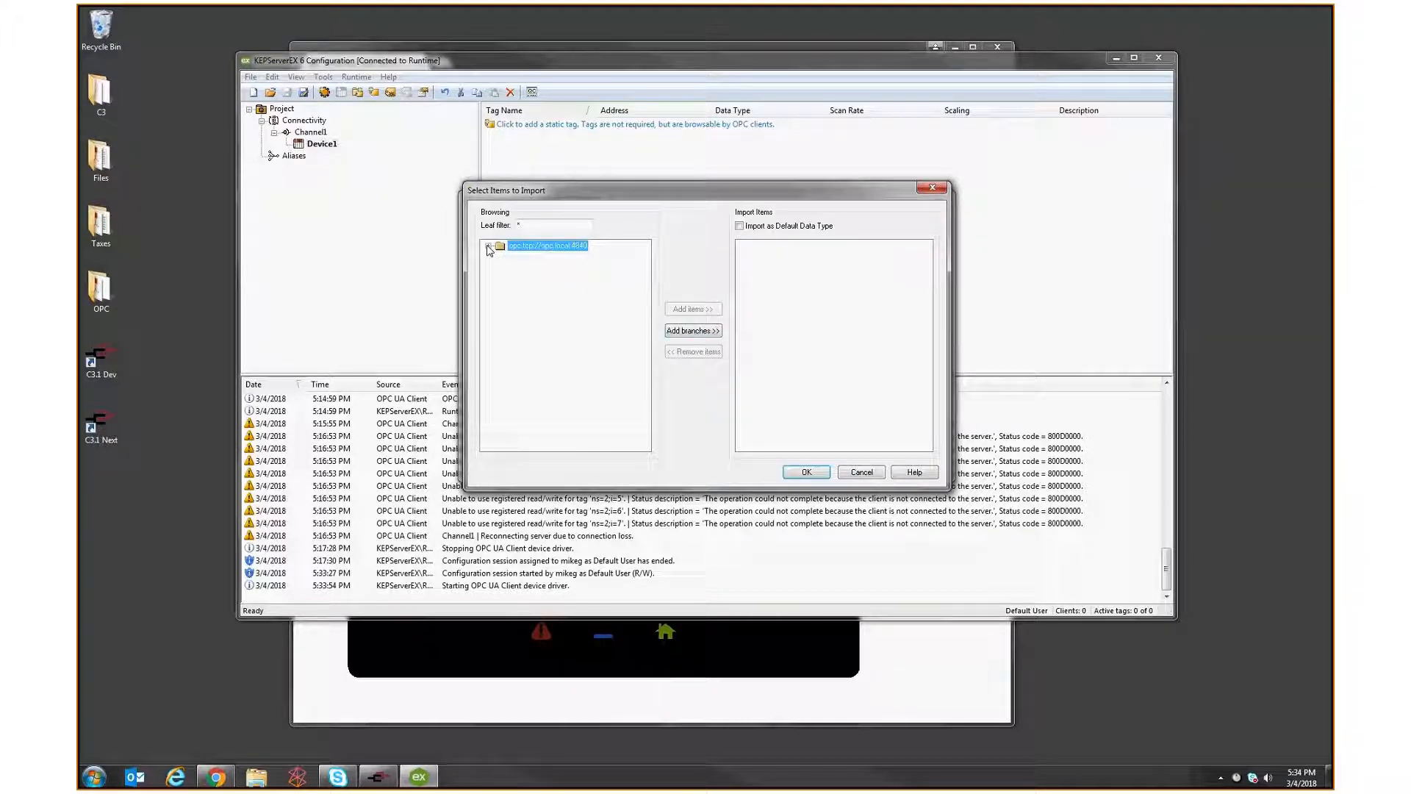
click(489, 246)
click(501, 266)
click(513, 288)
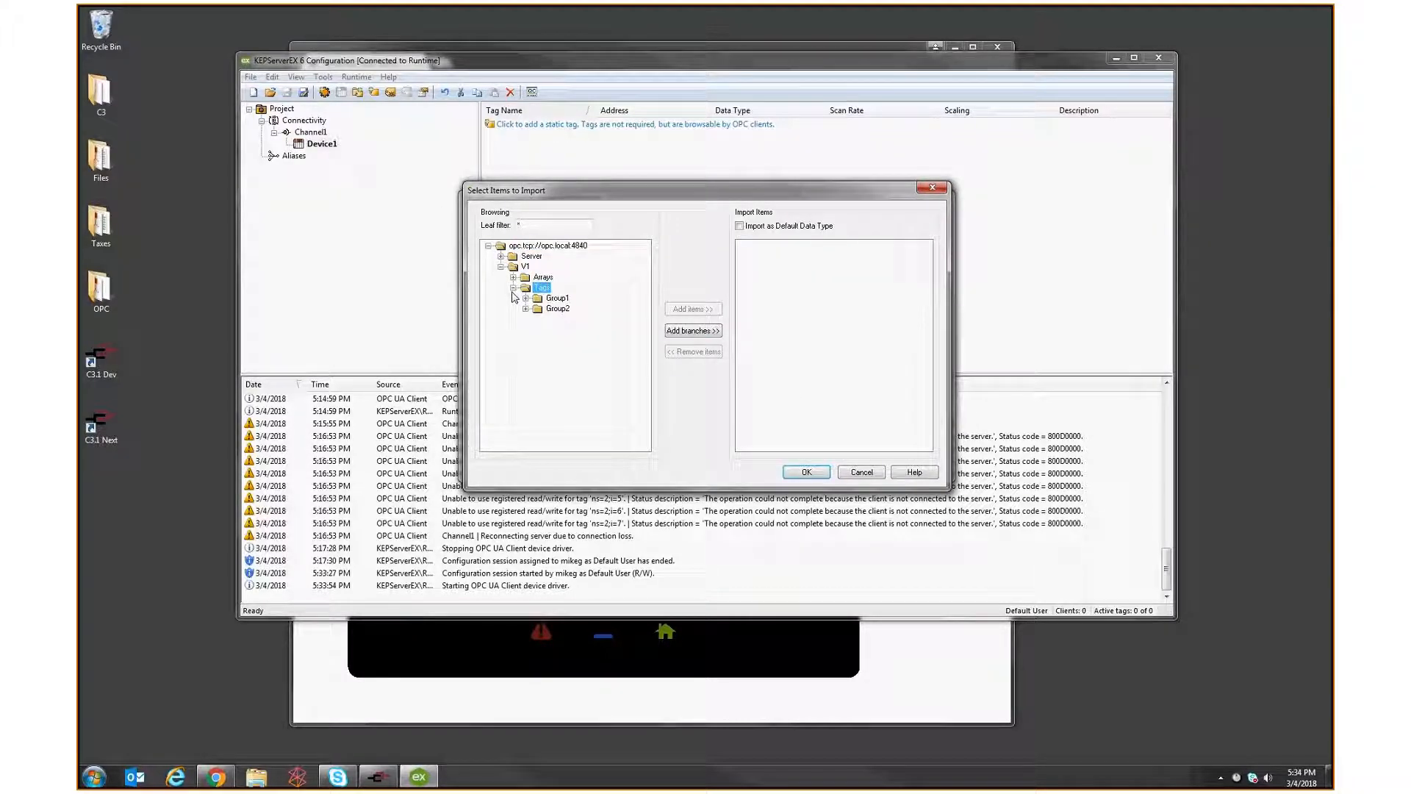
- Import Tag1 and Tag2 from Group1 and Tag3 and Tag4 from Group2 into Device1 and accept the device properties
click(526, 298)
click(566, 308)
shift+click(567, 319)
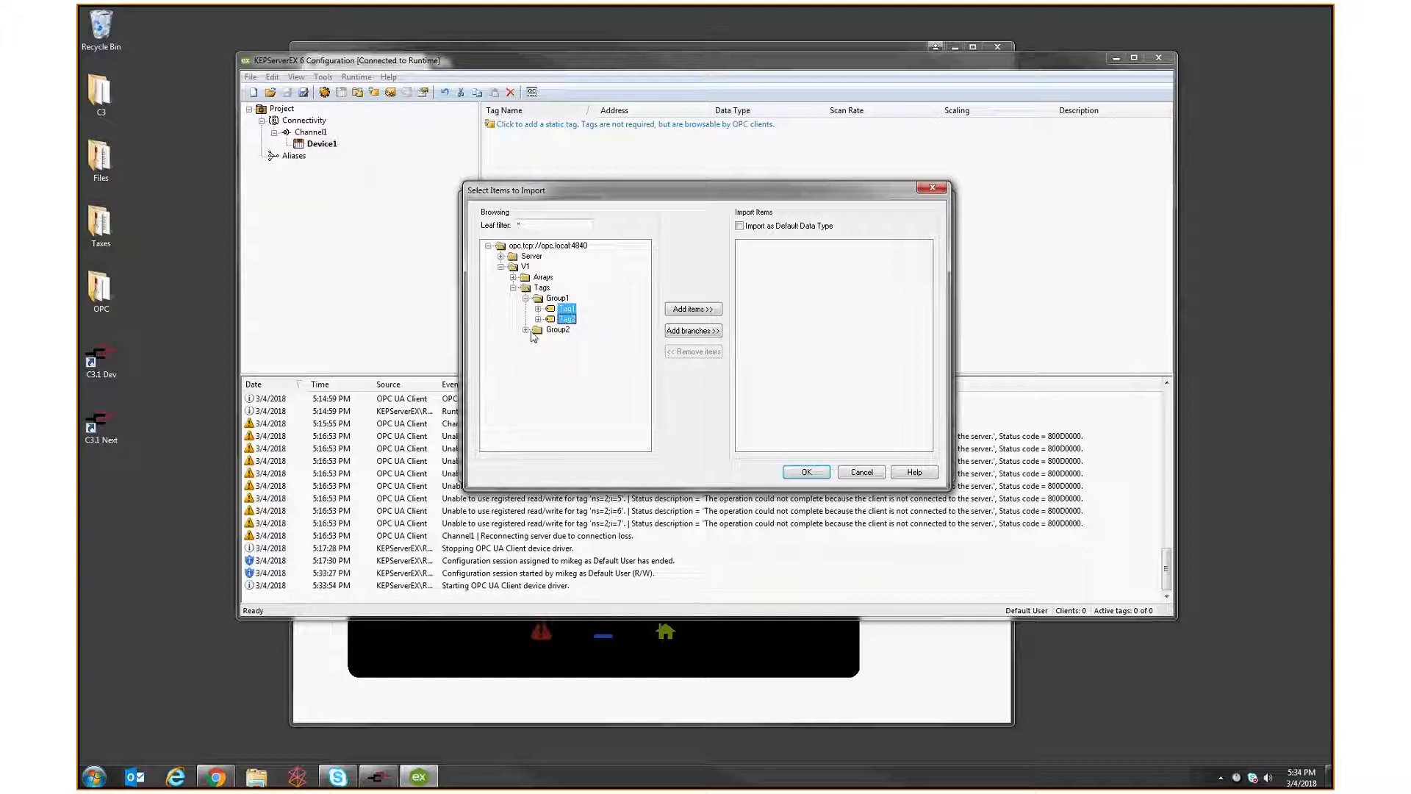
click(527, 330)
click(566, 340)
ctrl+click(567, 351)
ctrl+click(566, 309)
ctrl+click(566, 319)
click(685, 308)
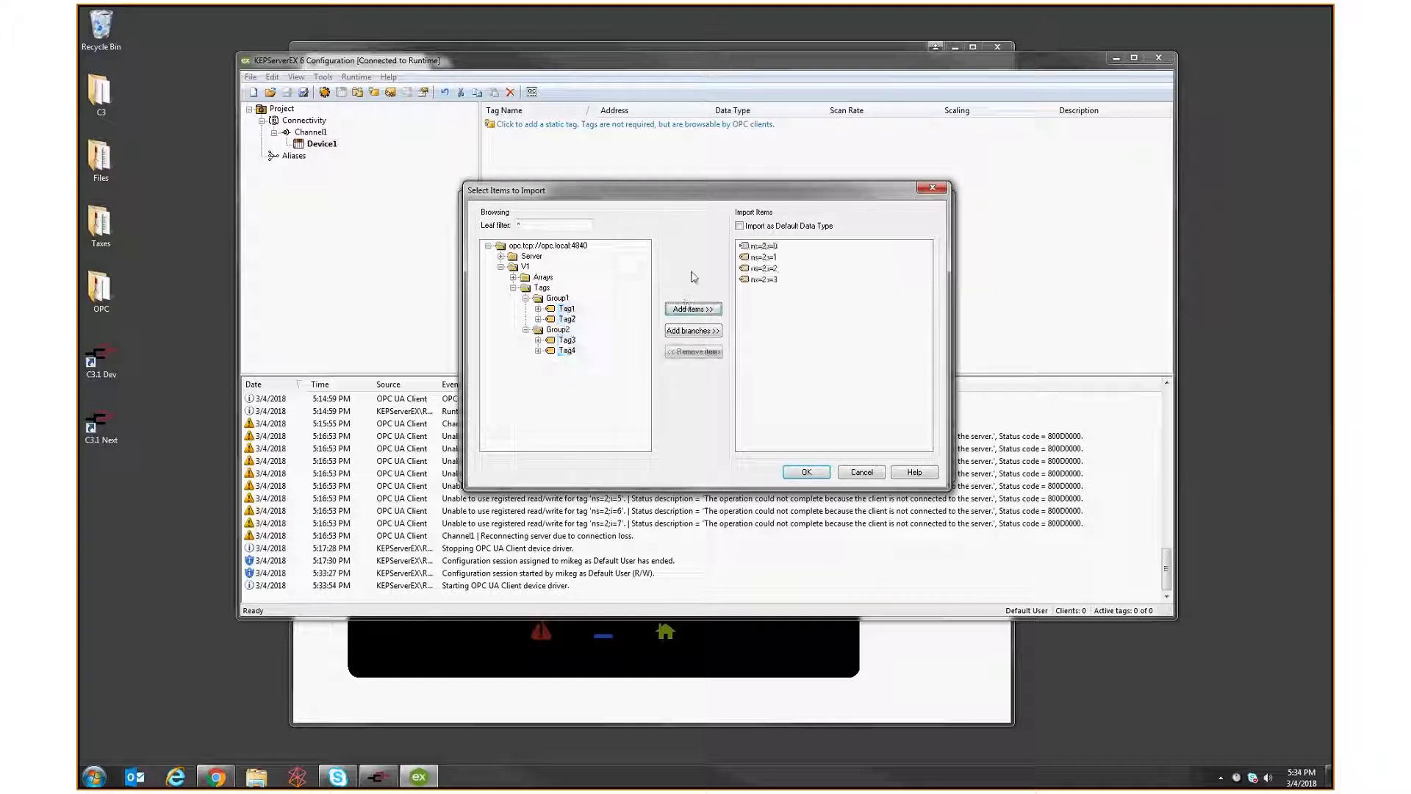
click(806, 472)
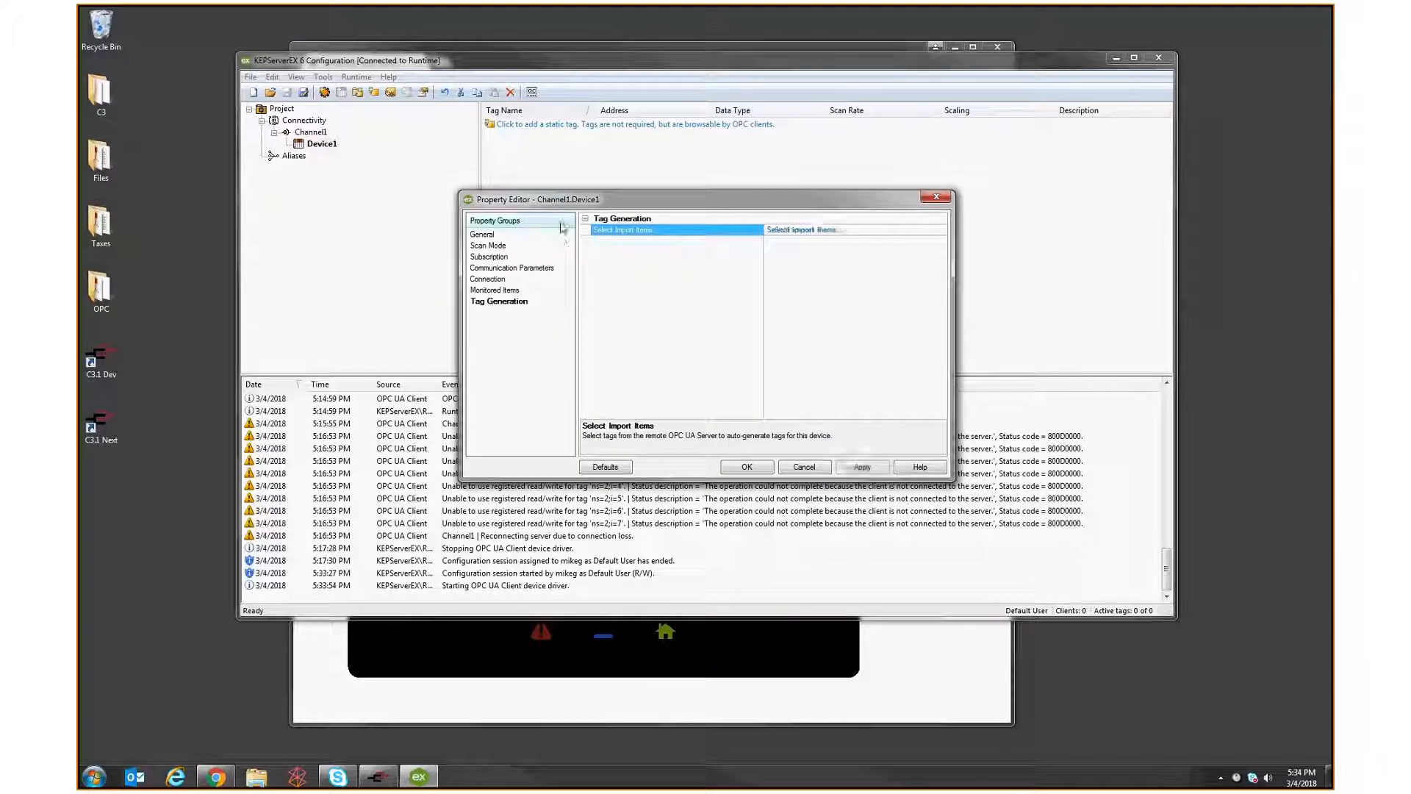
click(746, 468)
- Review the generated Group1 and Group2 tags under Device1 and view the live Channel1.Device1.V1 values in OPC Quick Client
click(299, 156)
click(311, 168)
click(356, 179)
click(358, 191)
click(531, 92)
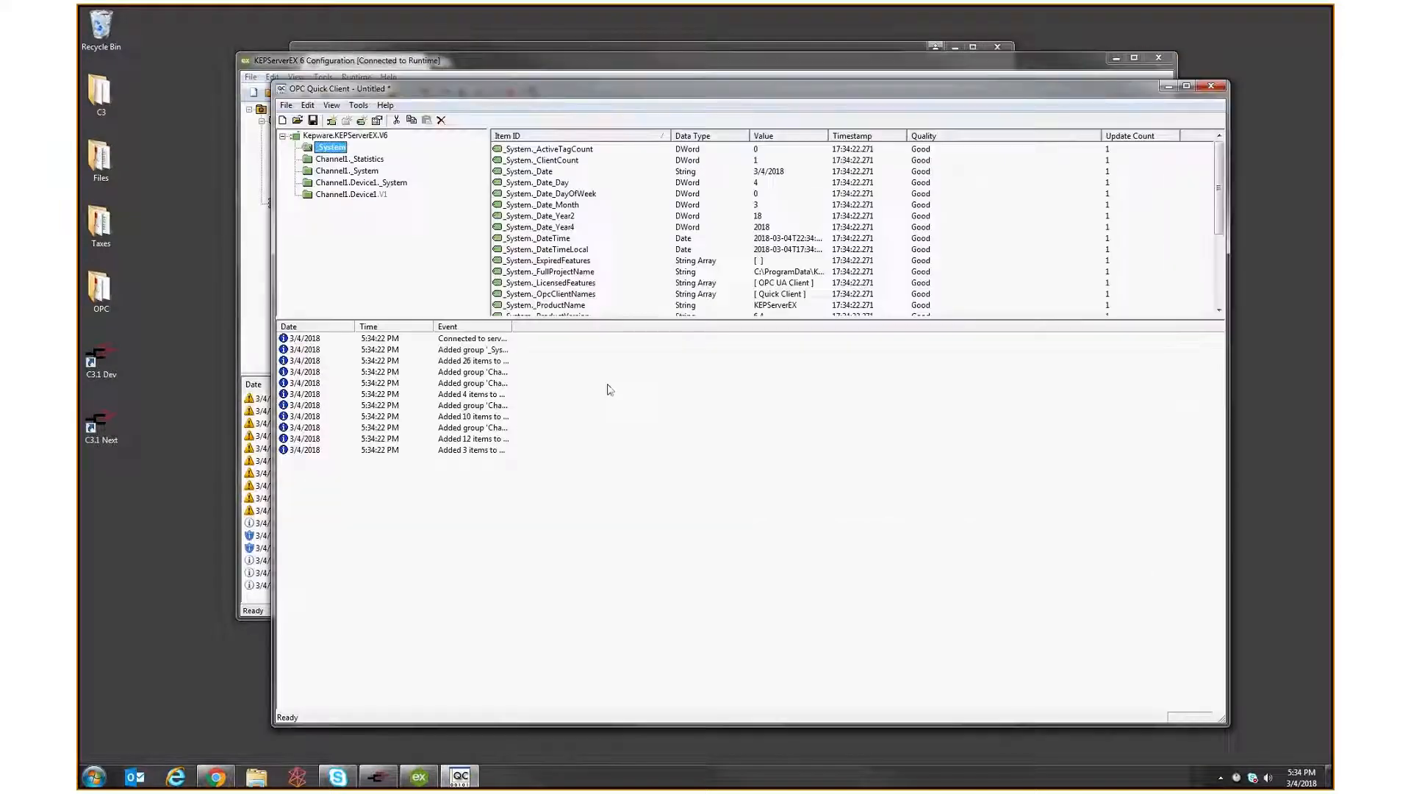
click(345, 195)
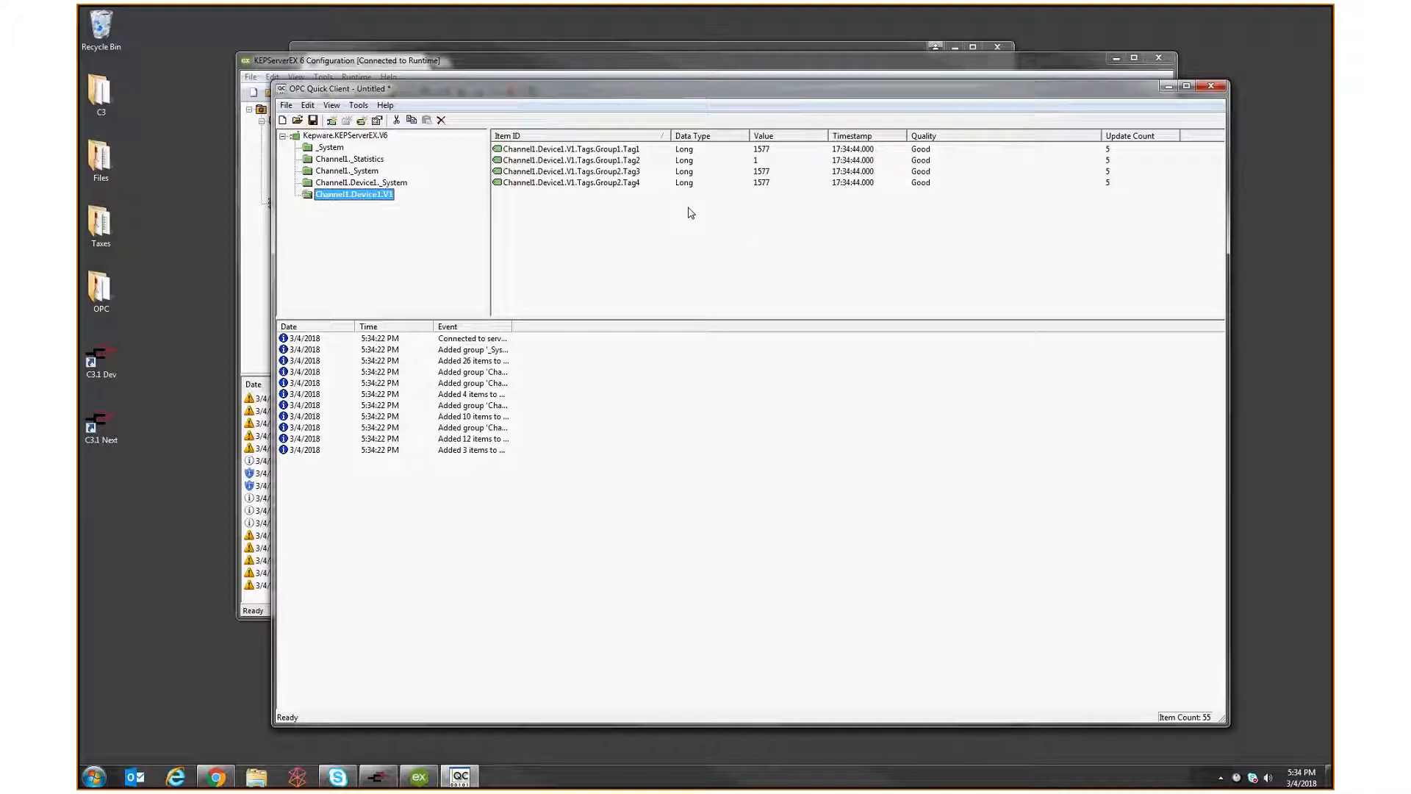
- Perform a synchronous write of 8000 to Tag4 in Group2
click(519, 184)
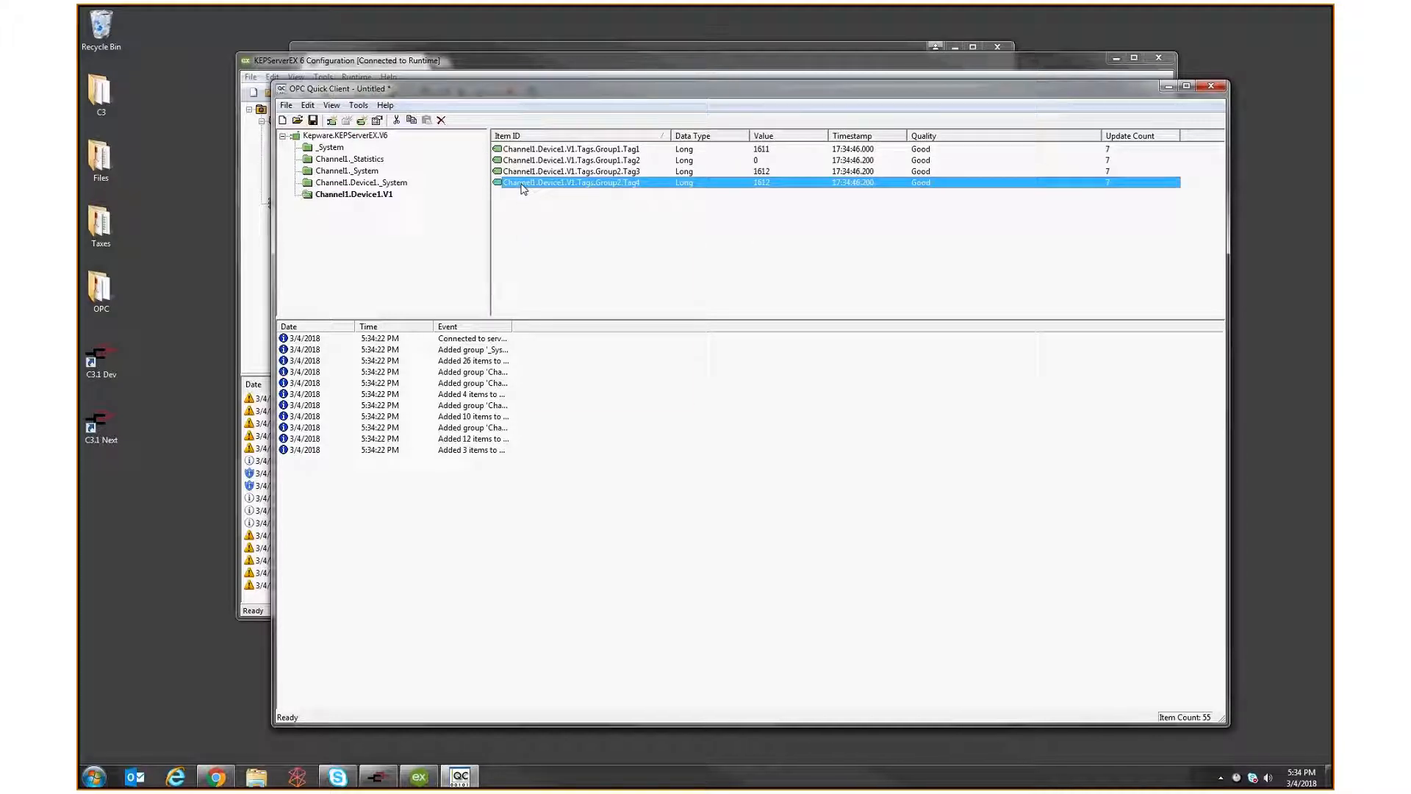
right_click(520, 184)
click(537, 278)
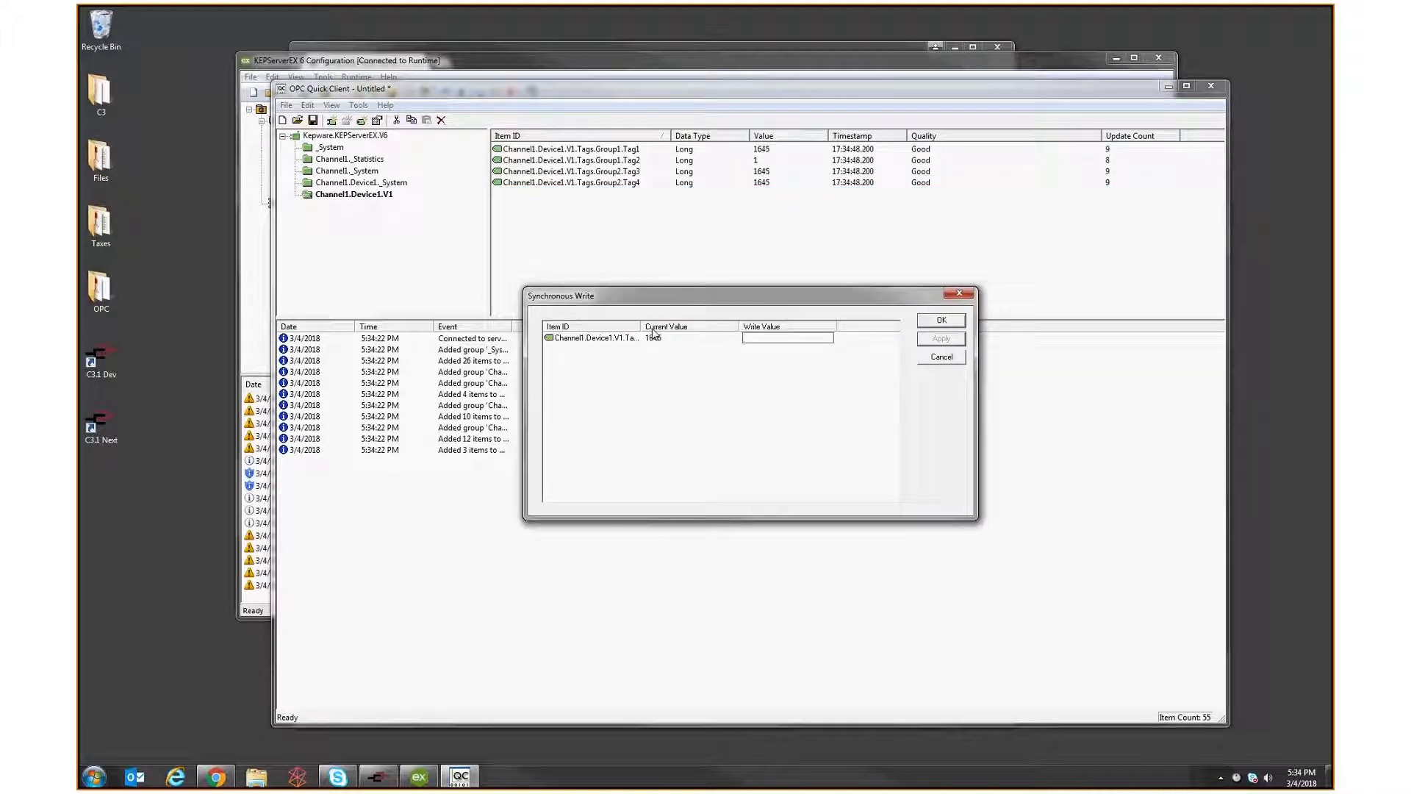
text(8000)
key(Return)
click(940, 320)
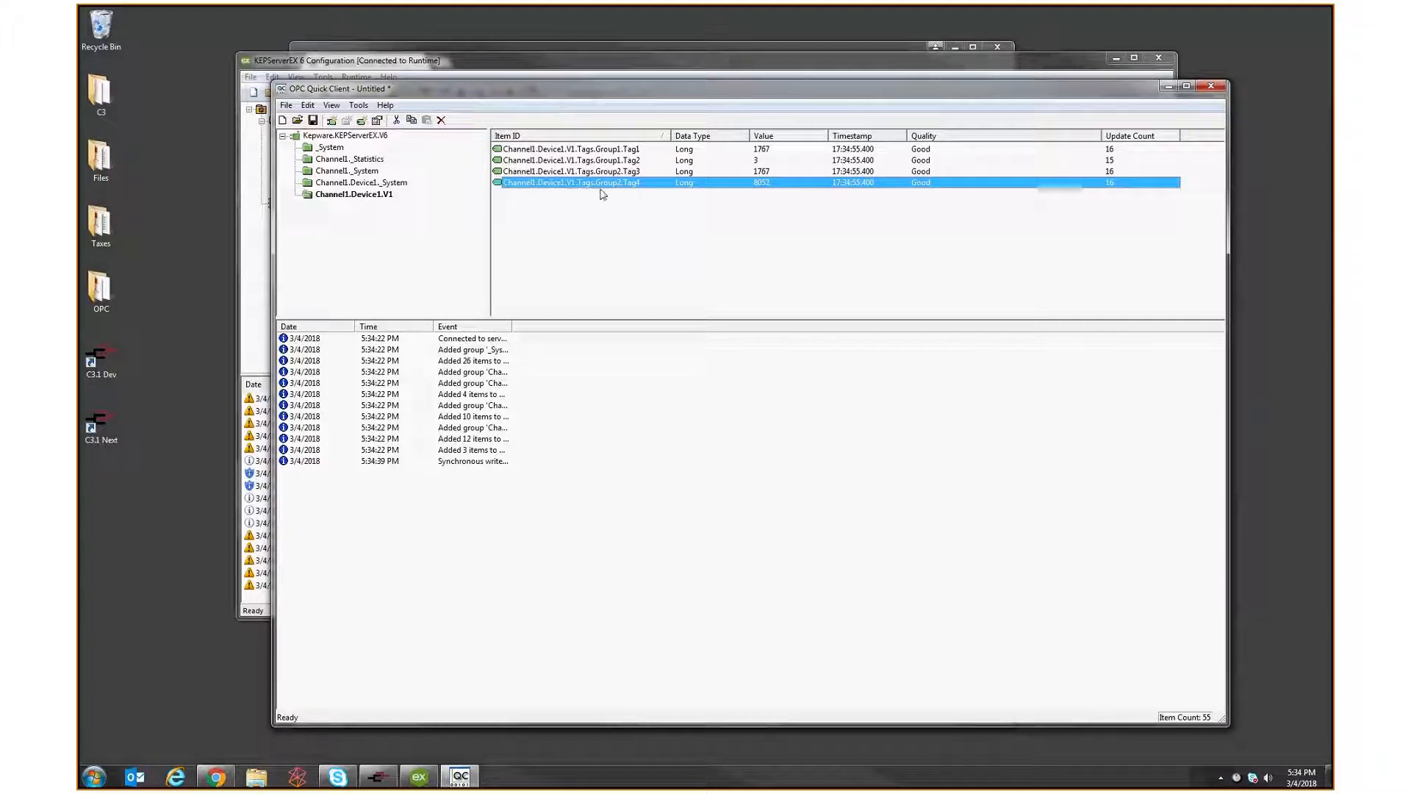
- Close OPC Quick Client without saving its changes and close KEPServerEX Configuration
click(1212, 87)
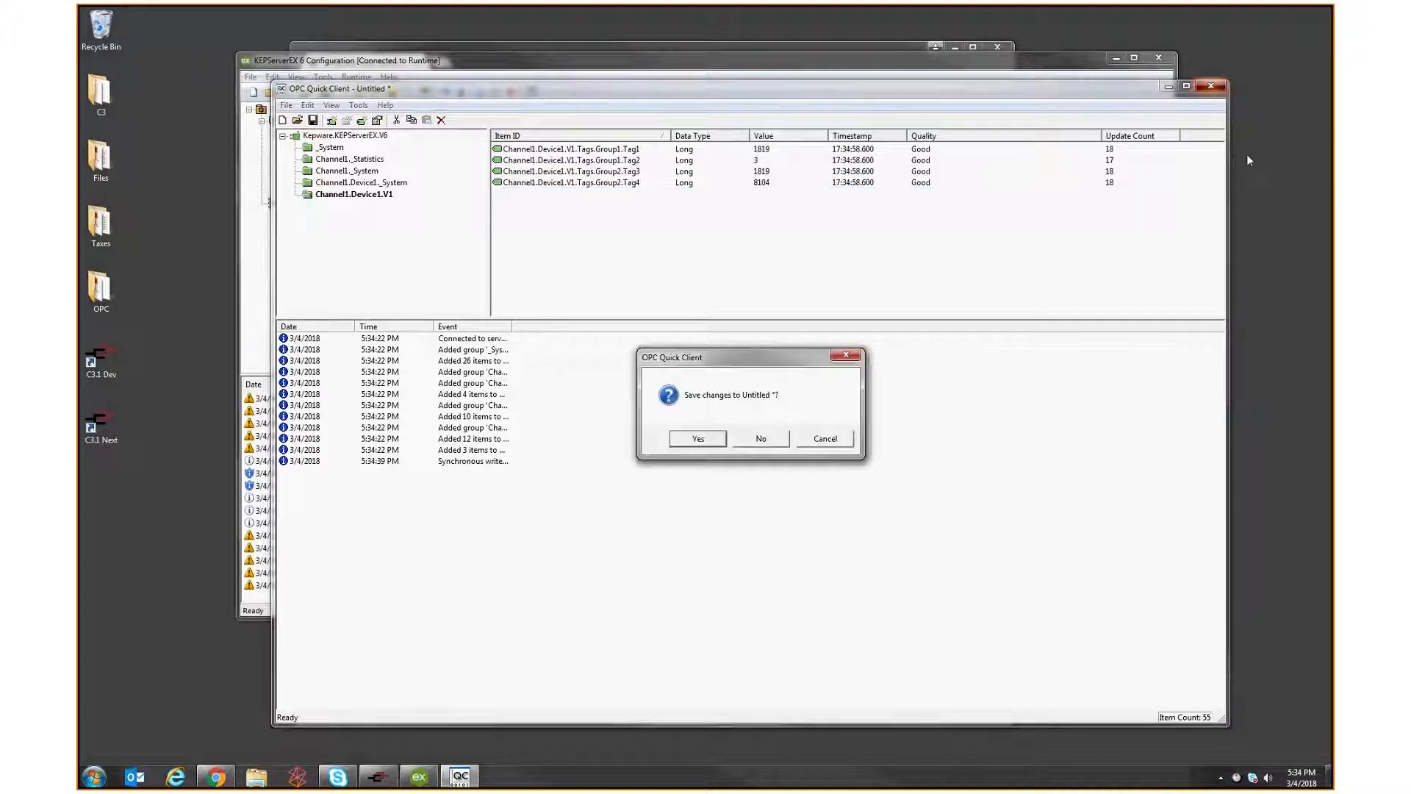
click(762, 440)
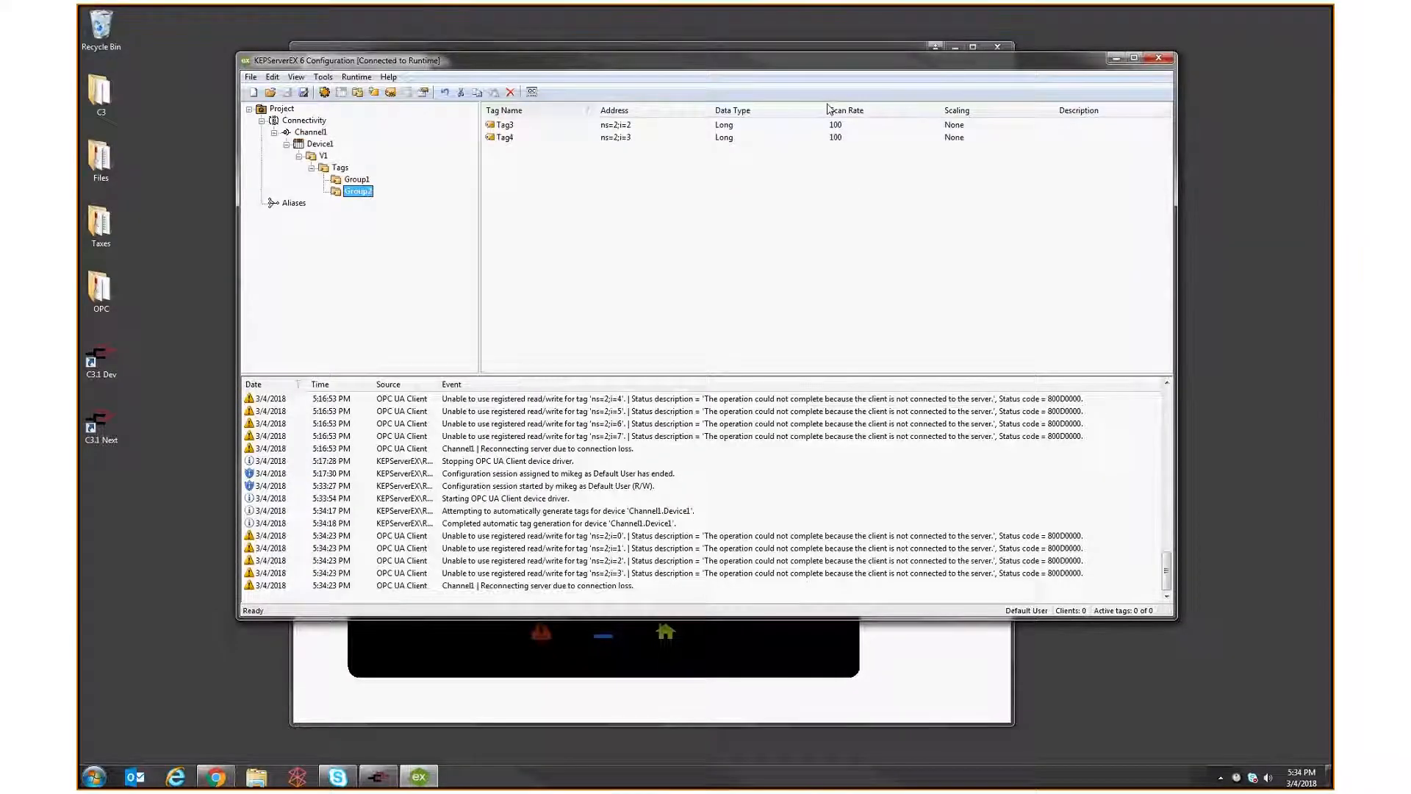
click(1159, 58)
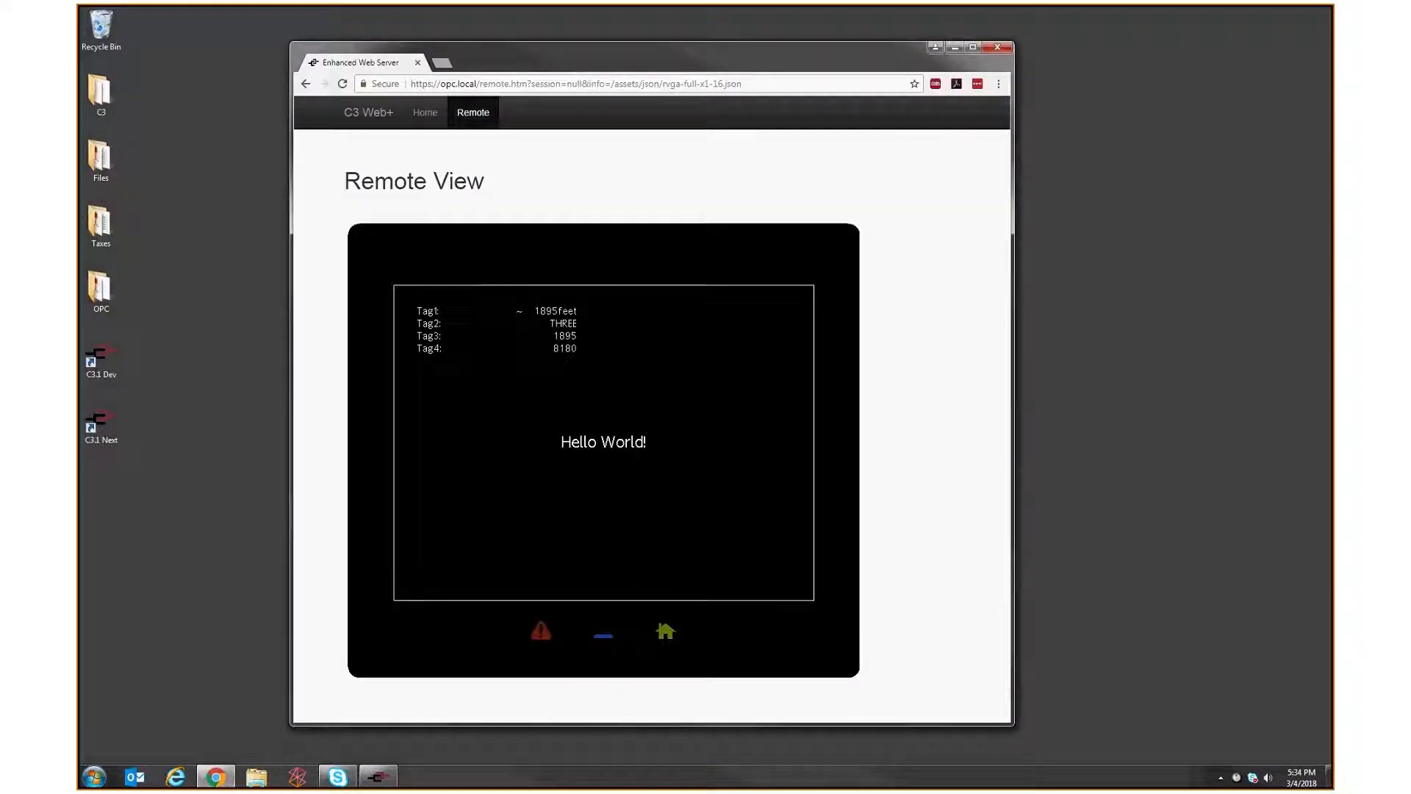
- Launch UaExpert, add the opc.local server endpoint with security None - None and connect to it
click(94, 777)
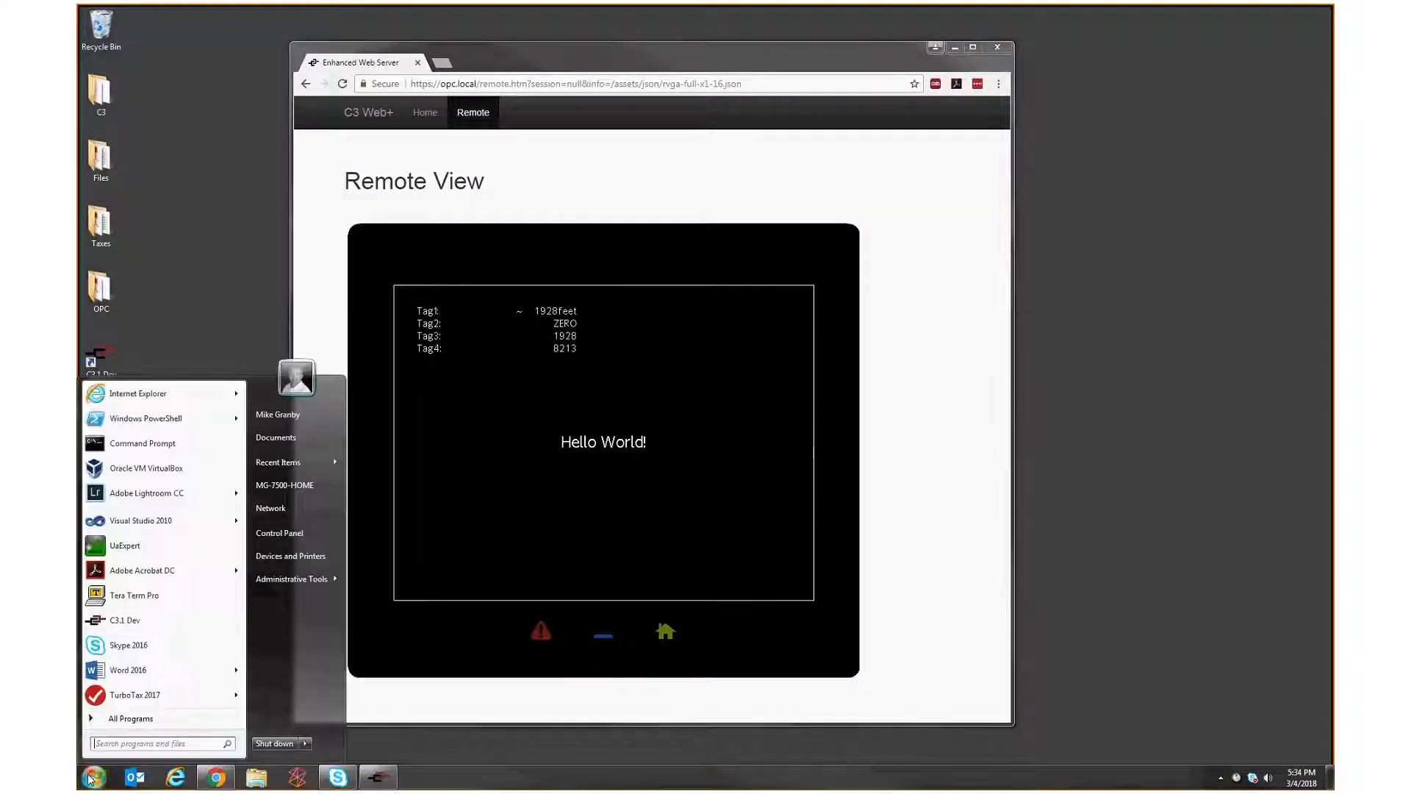
click(126, 544)
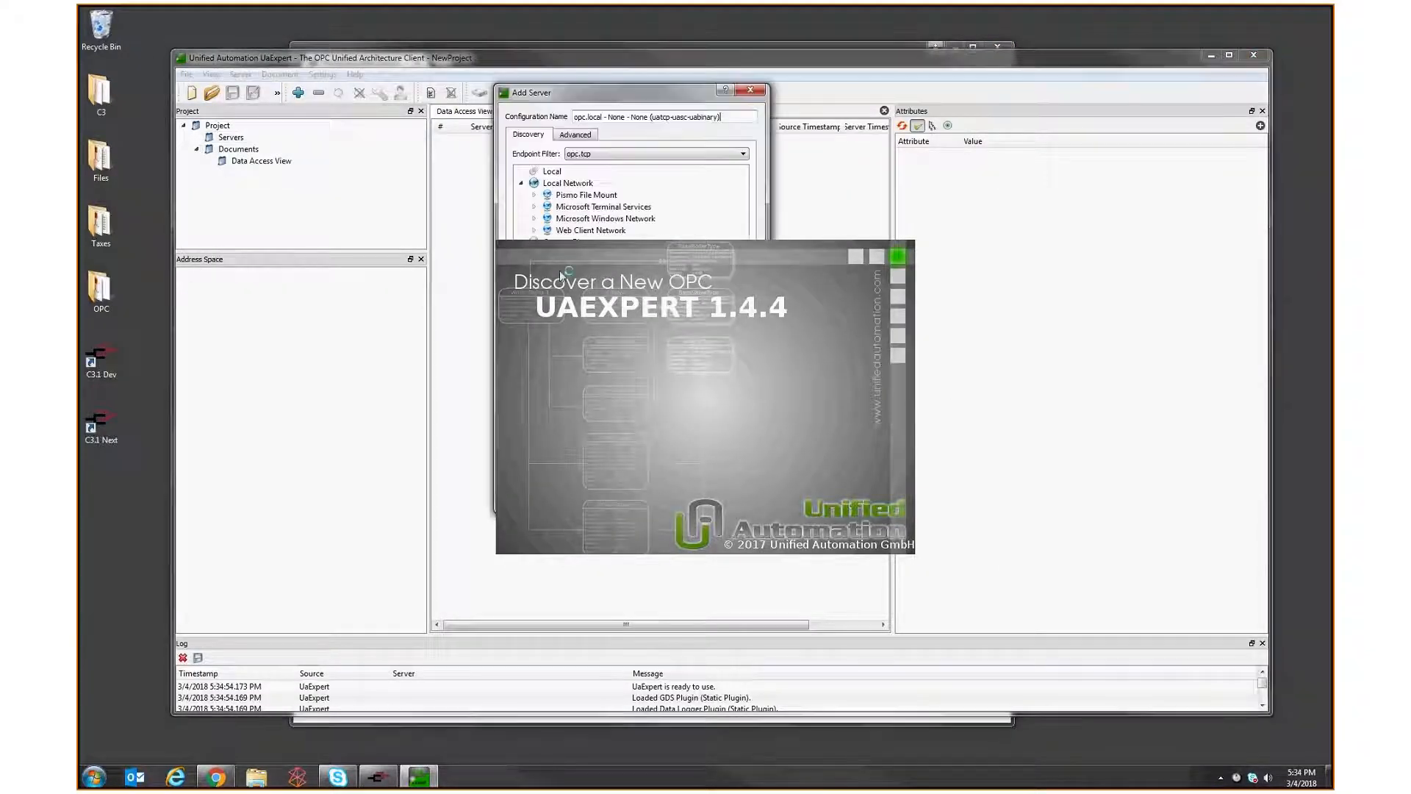
click(882, 313)
click(944, 517)
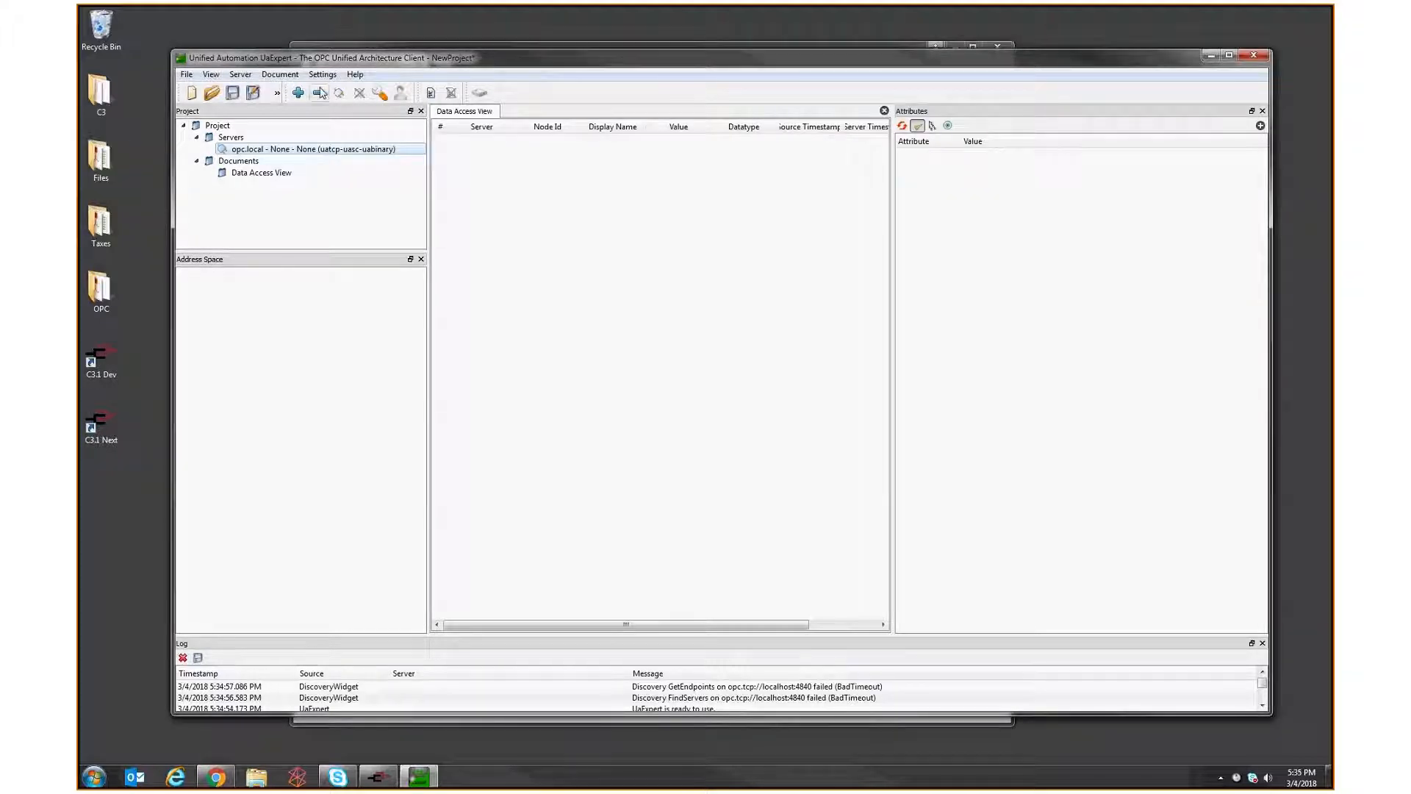
click(339, 93)
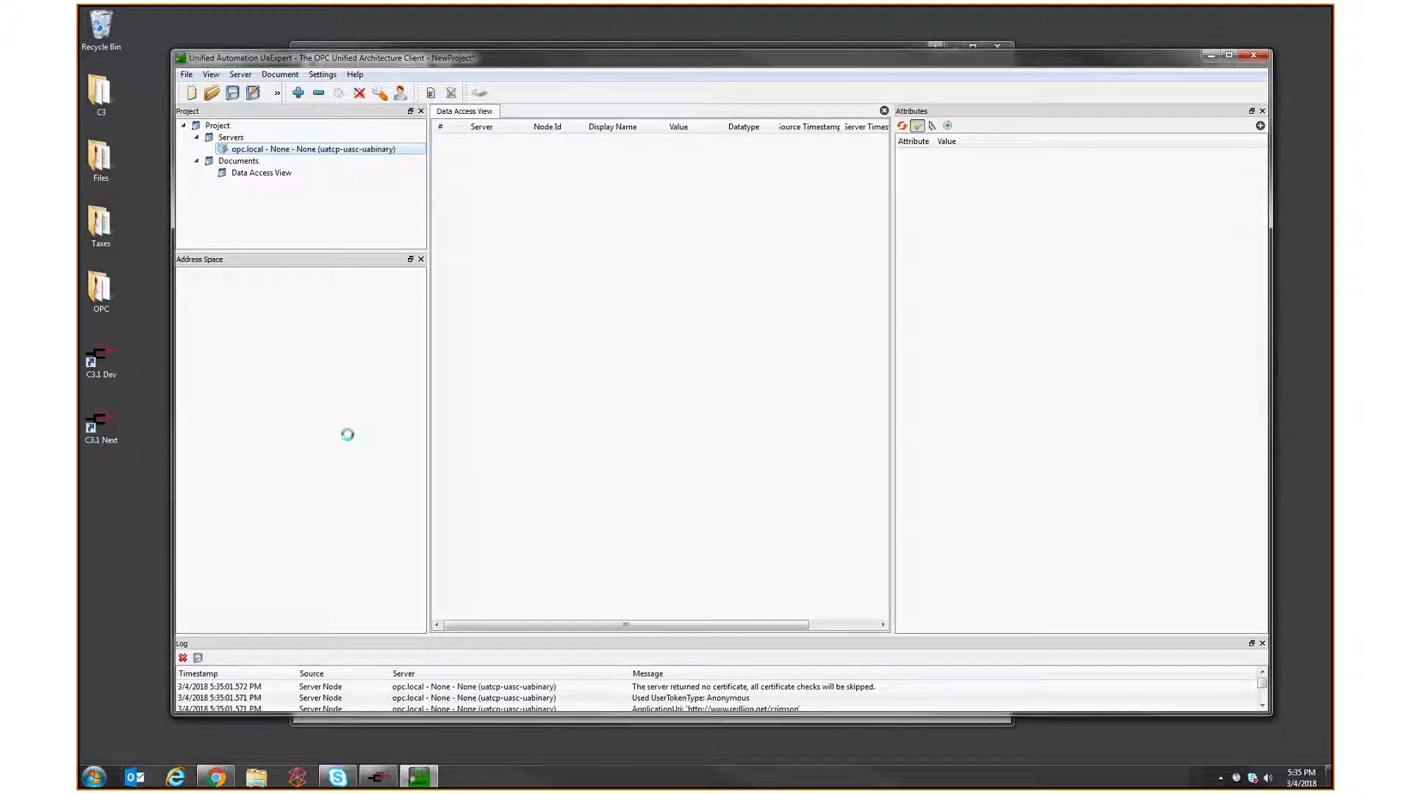
- Expand V1 > Tags > Group1 > Tag1 in the address space and examine the attributes of its BackColor property
click(196, 324)
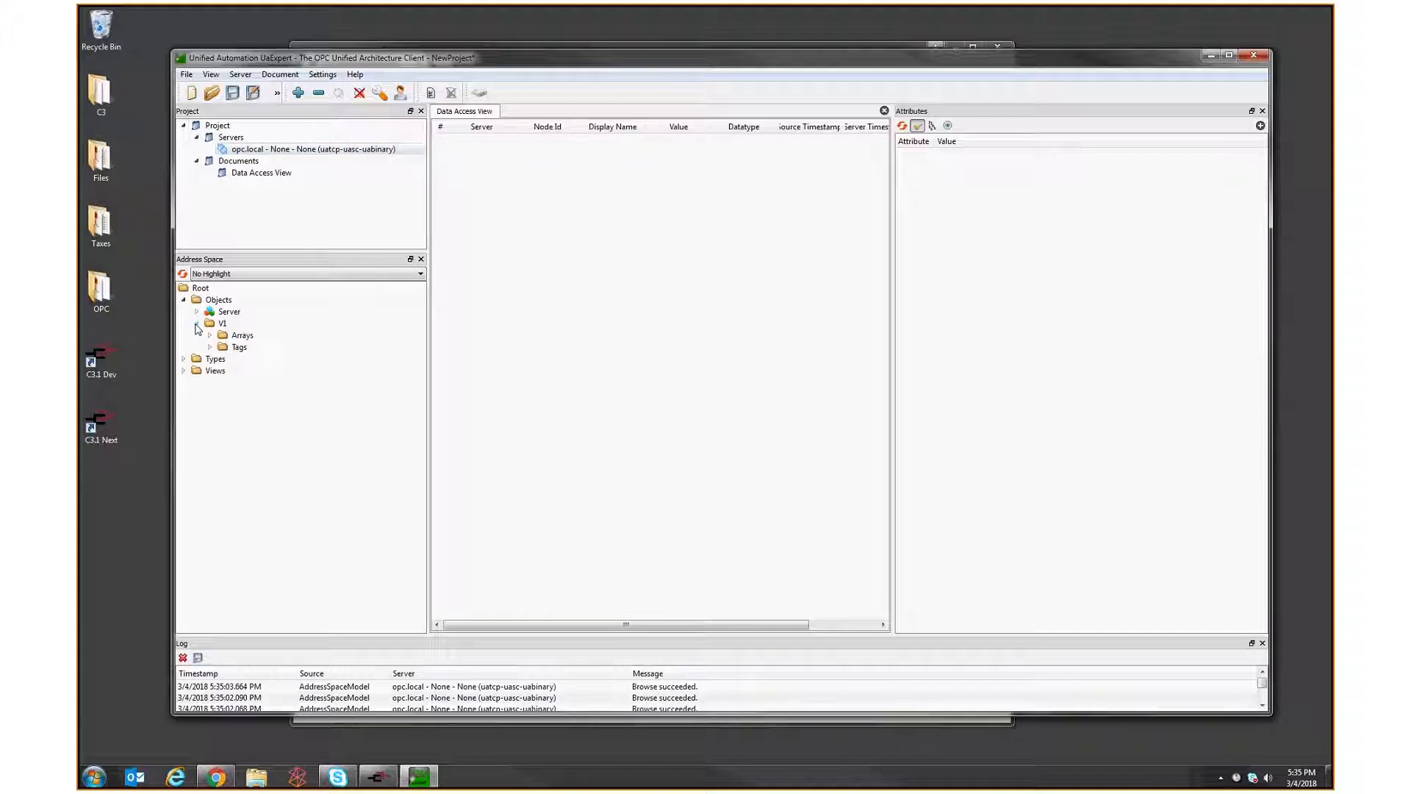
double_click(239, 348)
double_click(256, 360)
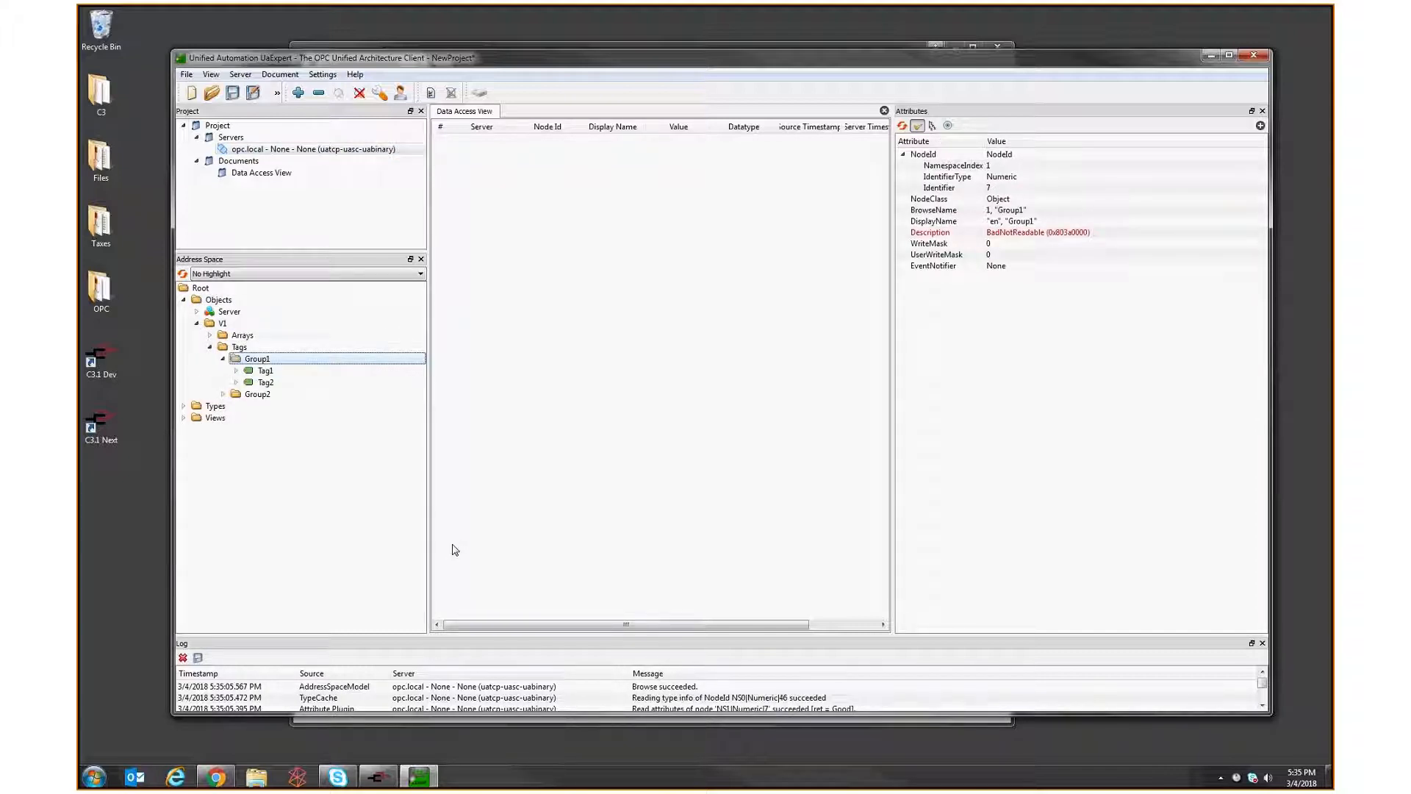
key(Down)
key(Right)
key(Down)
click(285, 408)
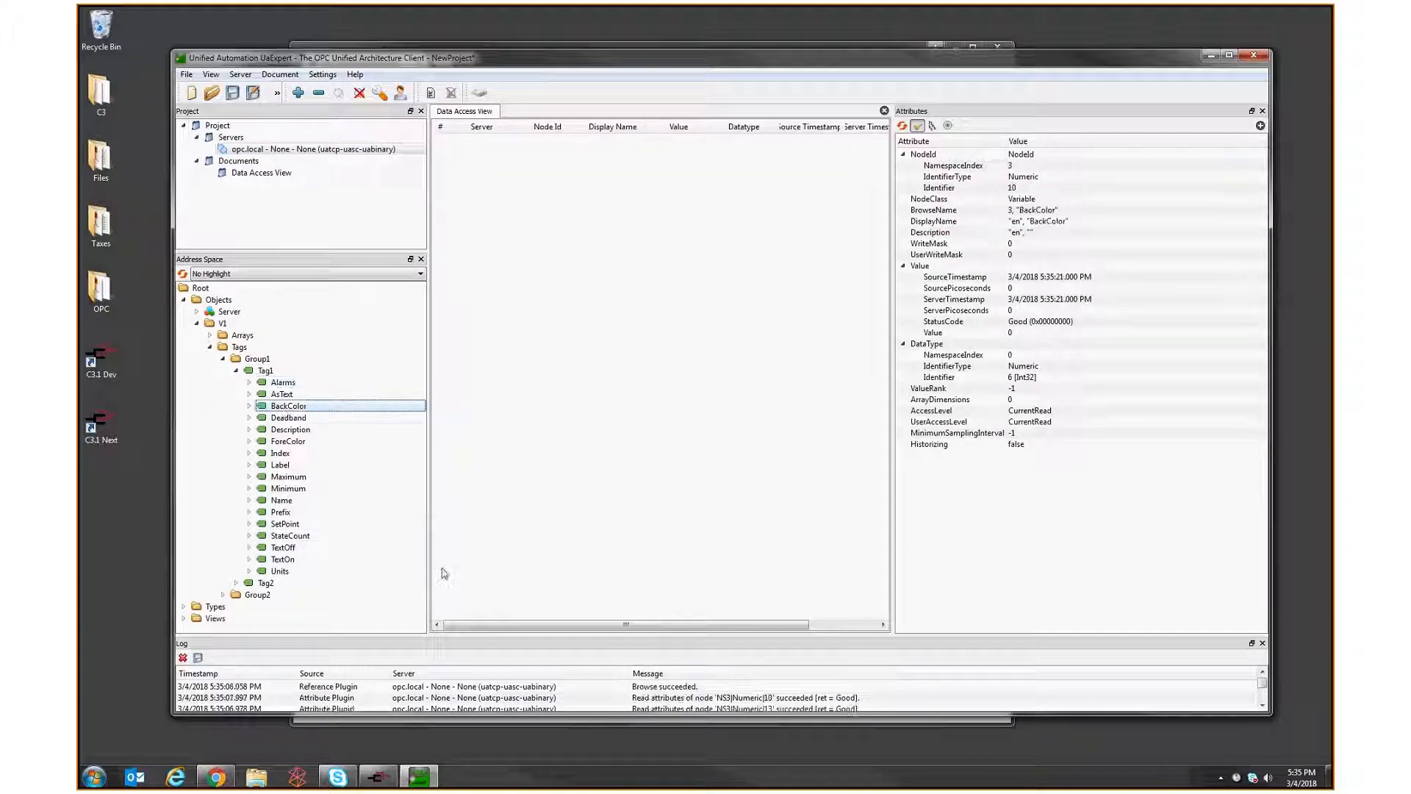